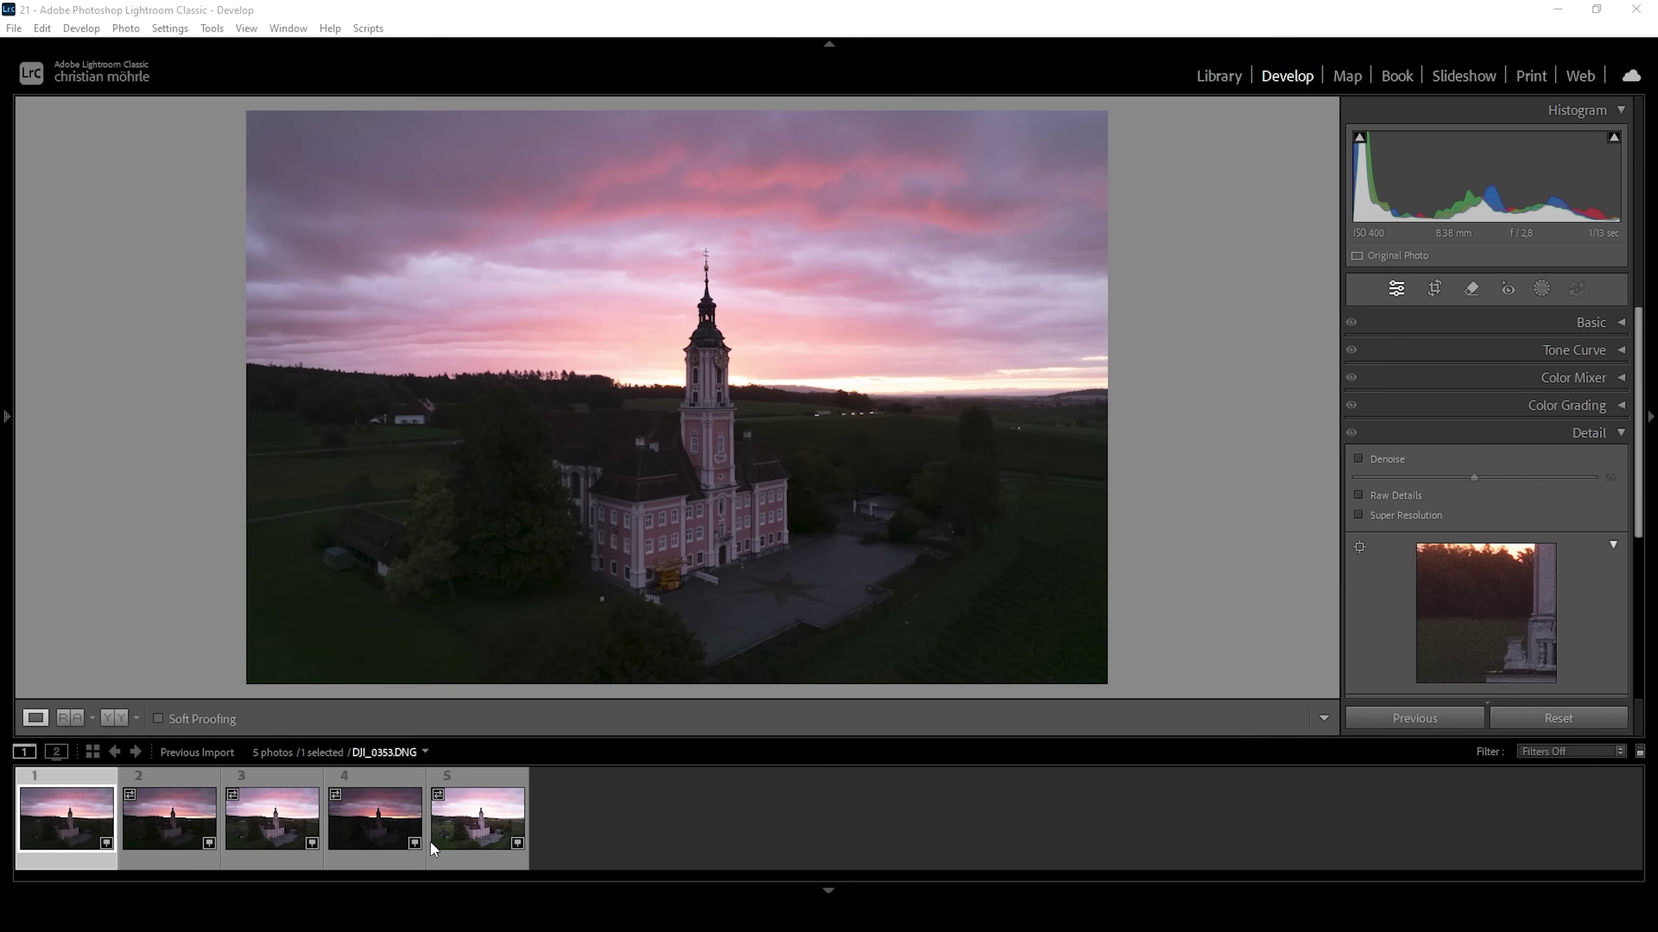
Step: Merge the five bracketed drone exposures into the HDR DNG DJI_0349-HDR-2.dng and select it for editing
shift+click(471, 842)
right_click(472, 844)
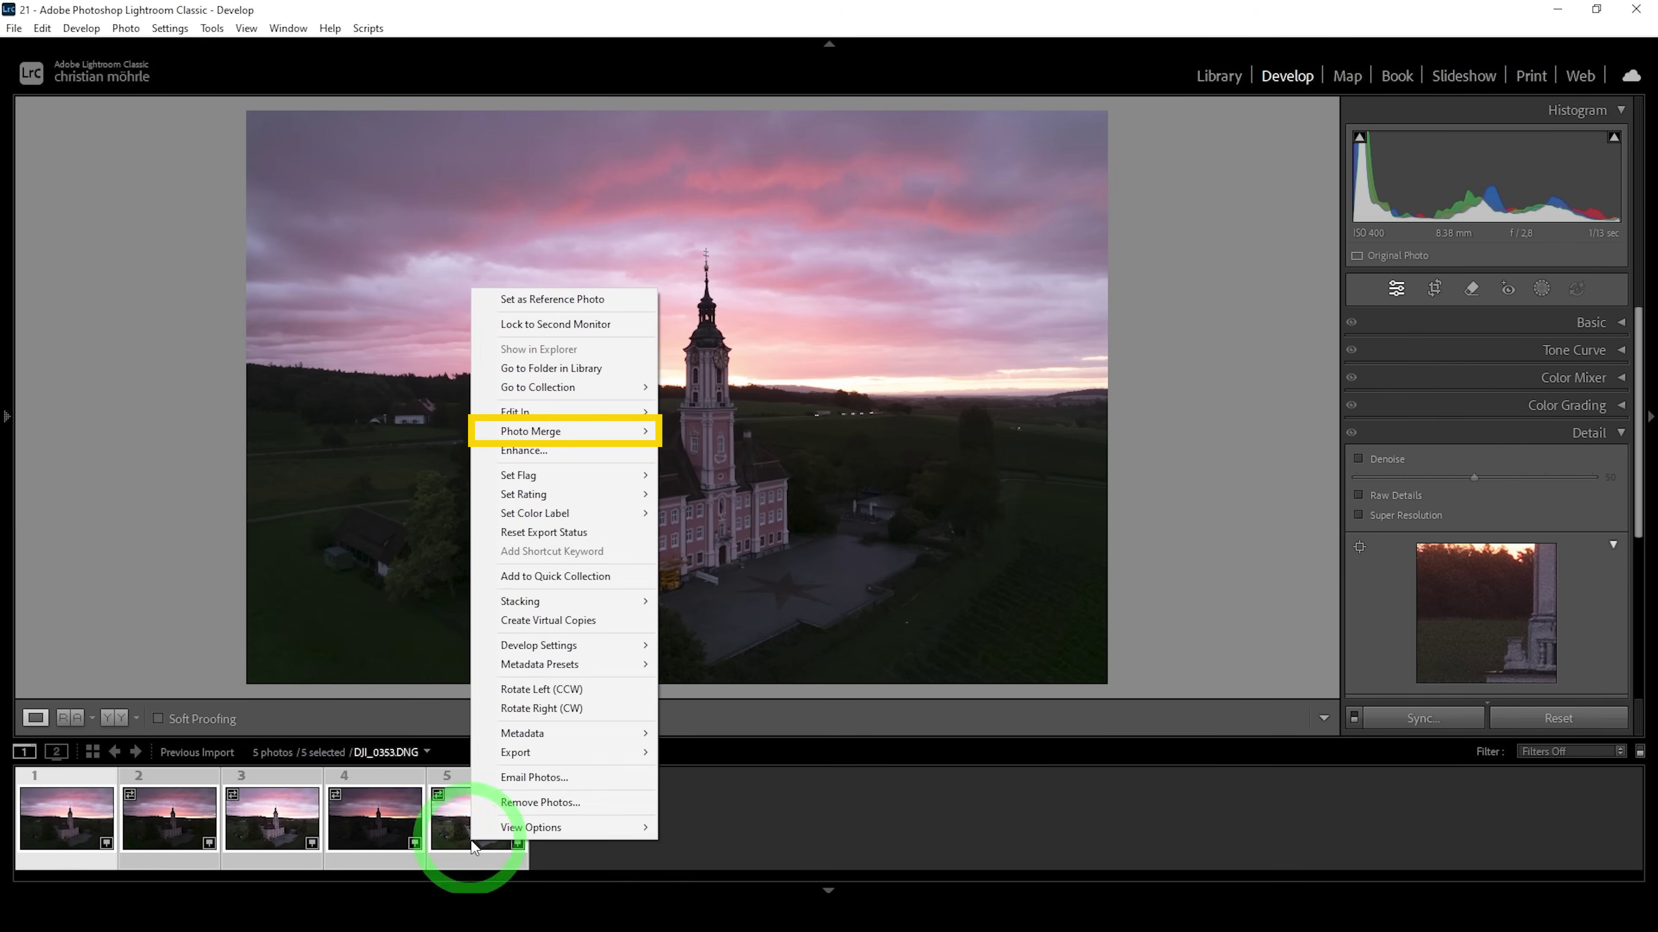
mouse_move(549, 435)
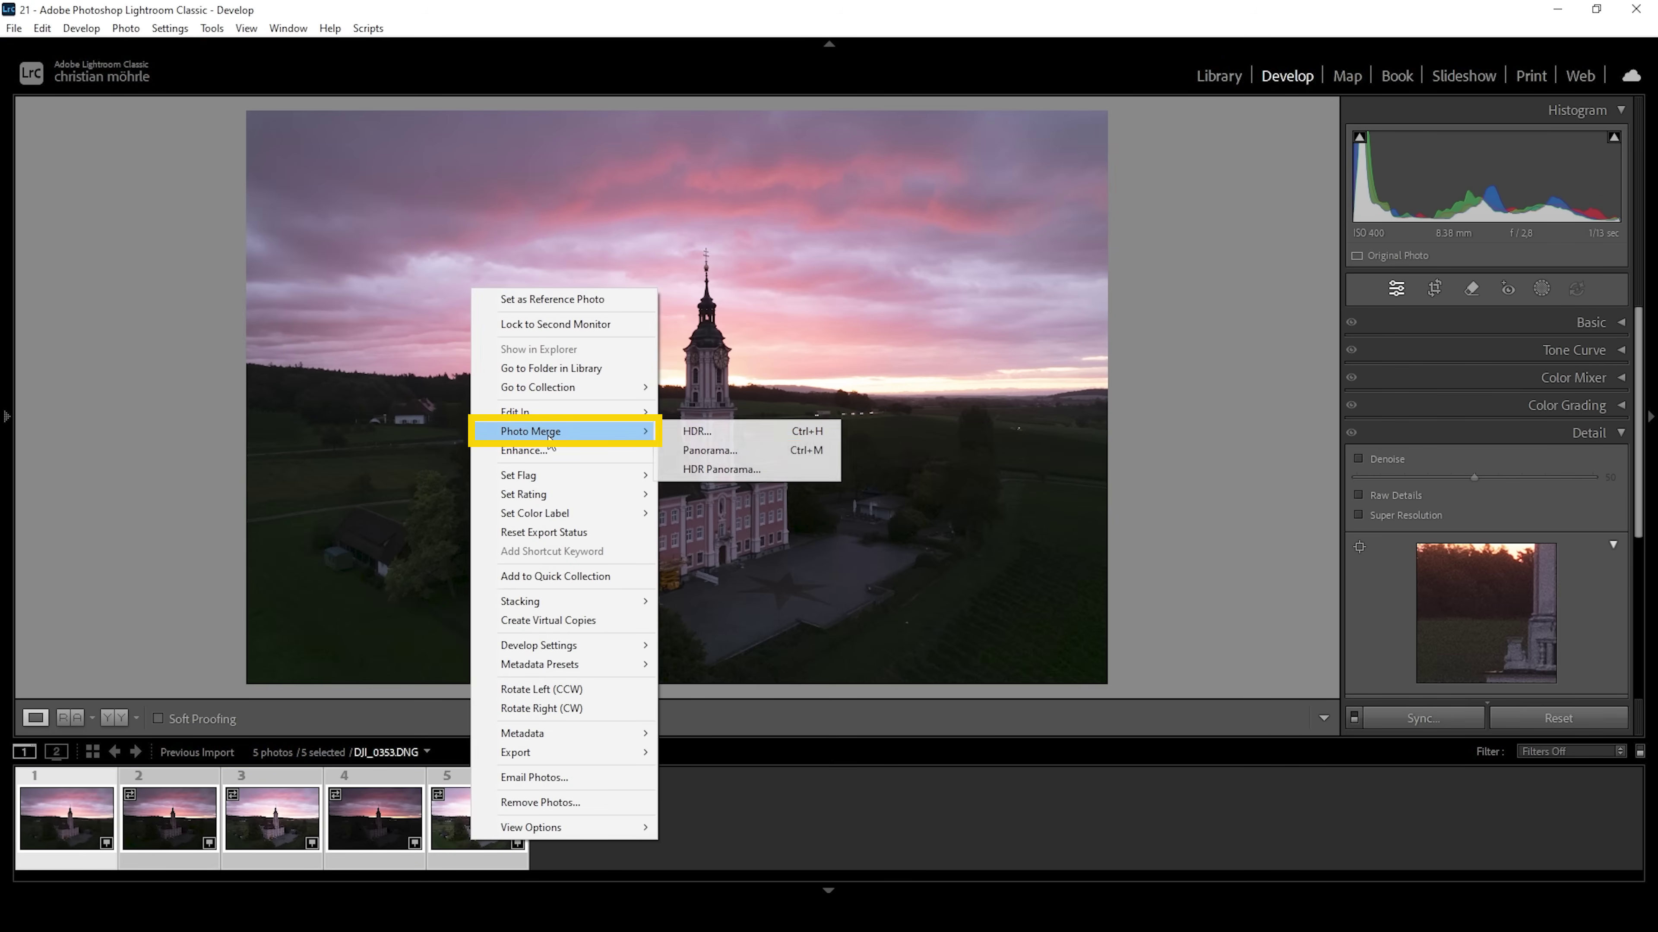
click(726, 439)
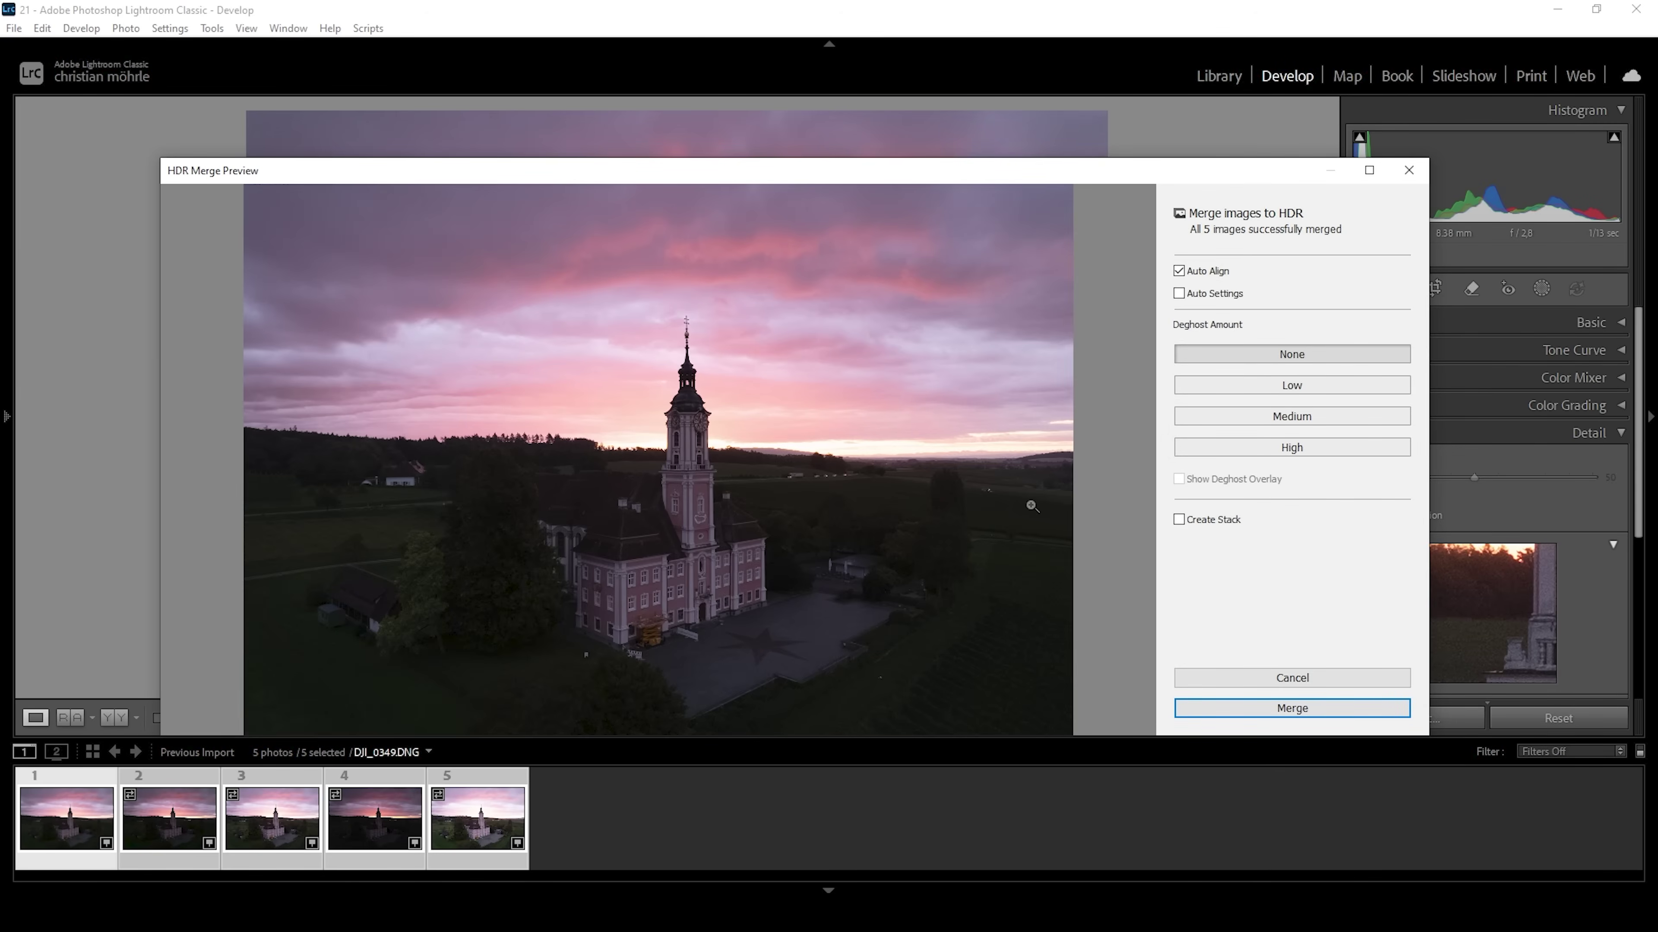
click(1287, 713)
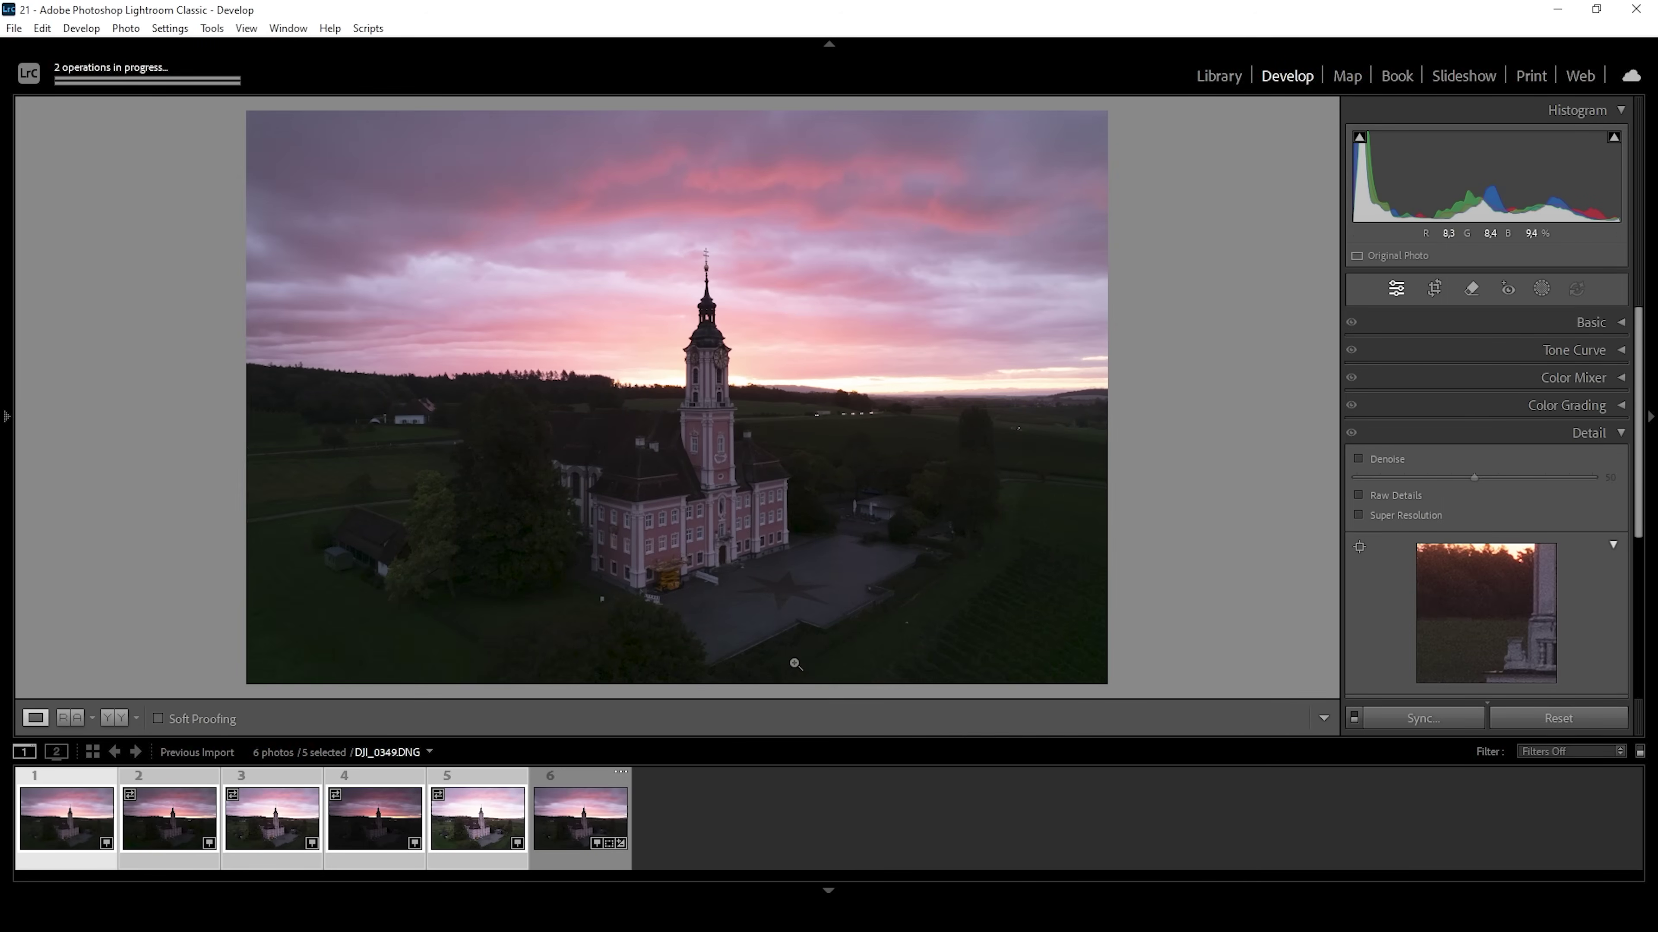
click(550, 843)
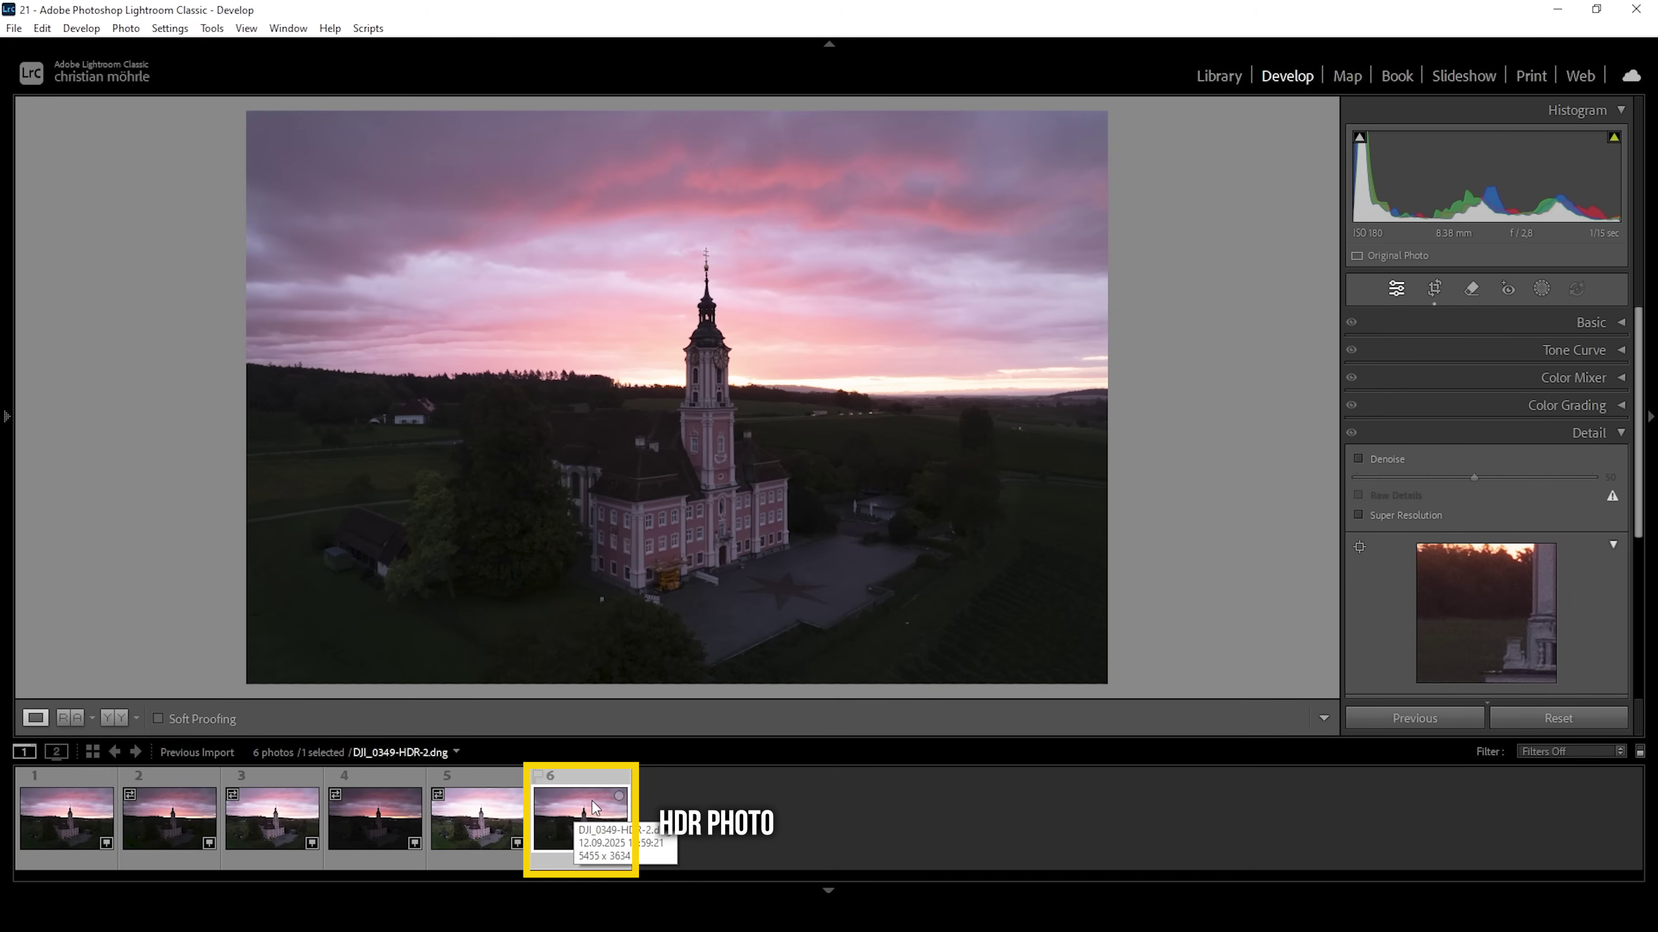
click(1604, 435)
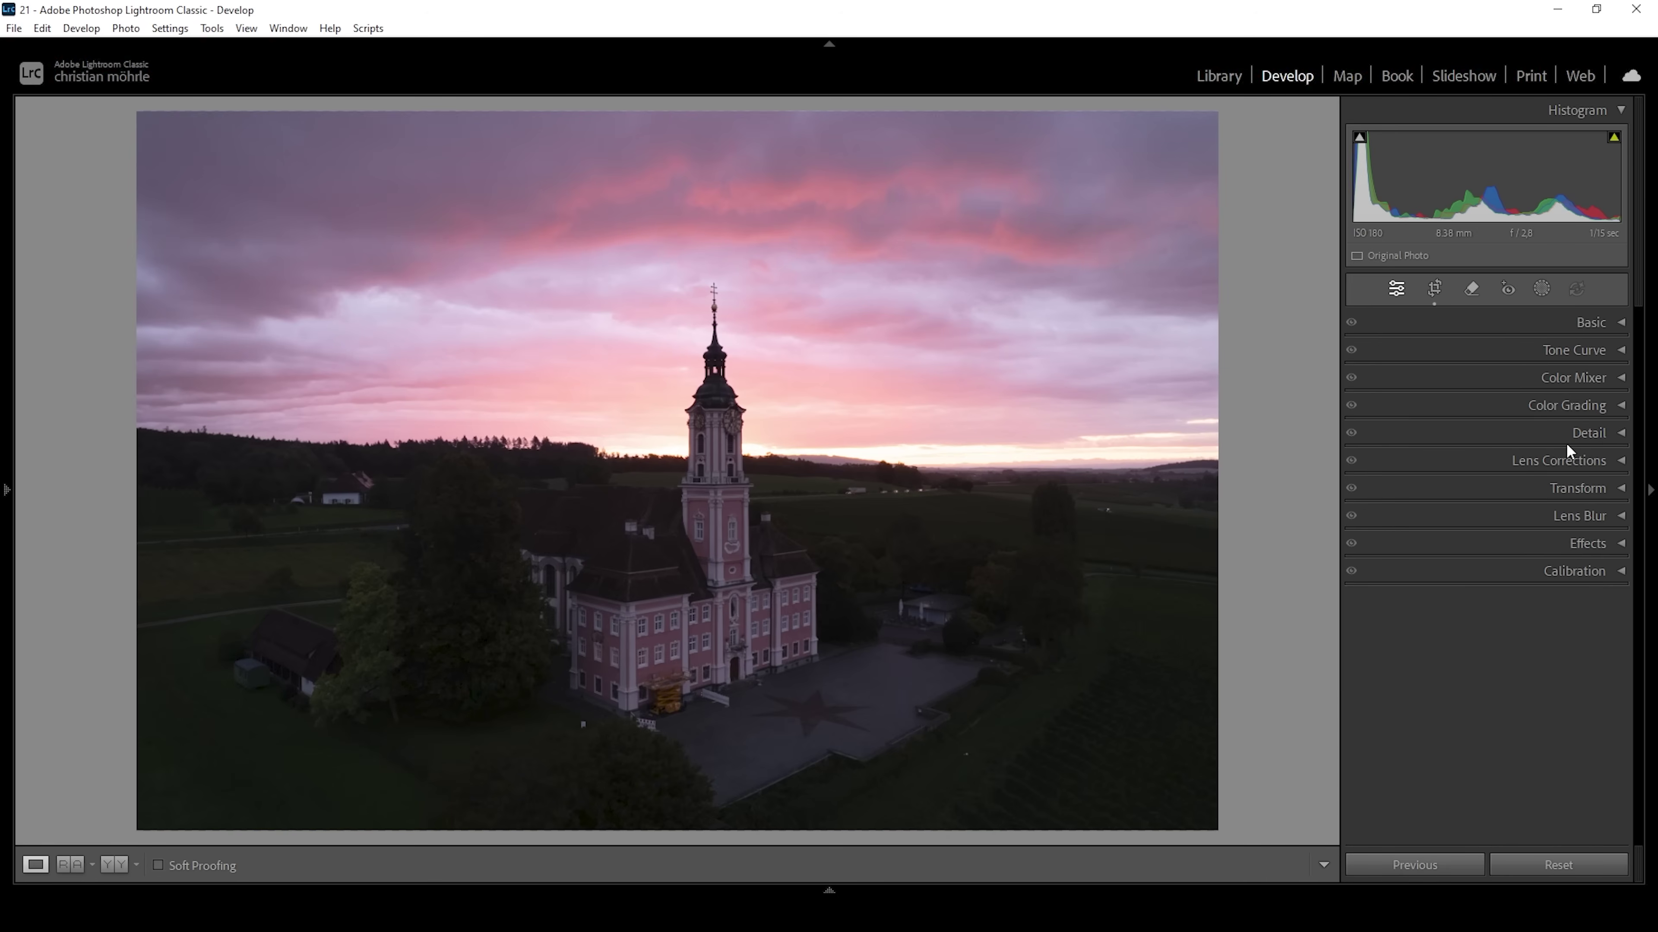
Step: In the Basic panel, set Highlights -44, Shadows +34 and Blacks +19 on the HDR photo
click(1587, 326)
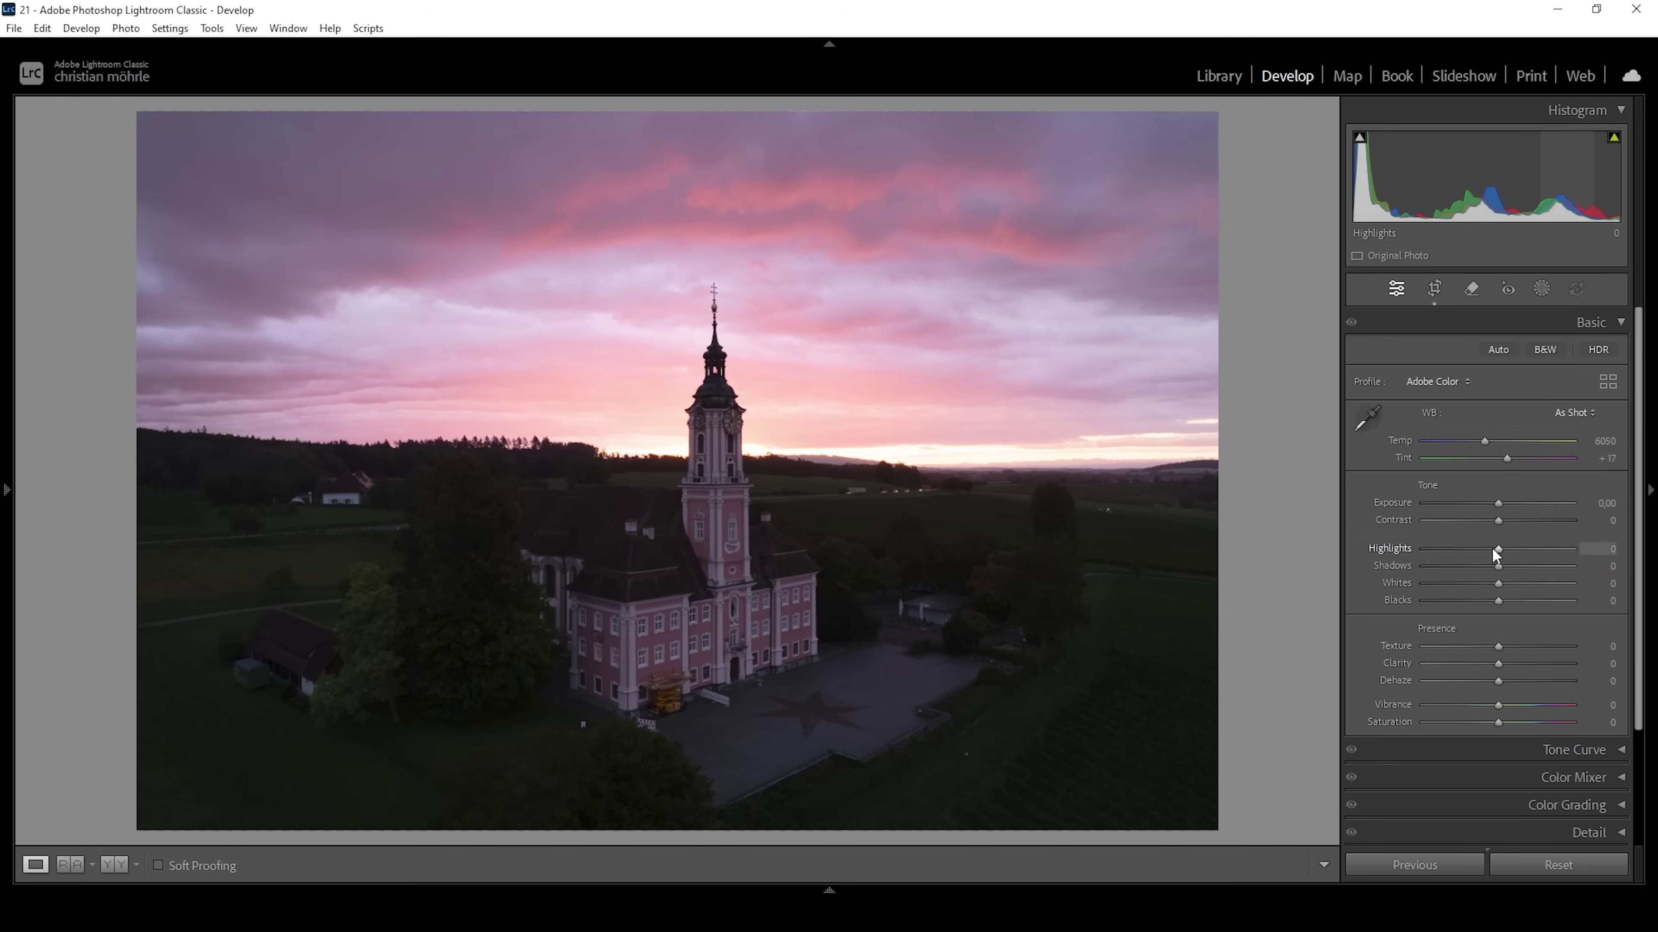
drag(1493, 548, 1522, 568)
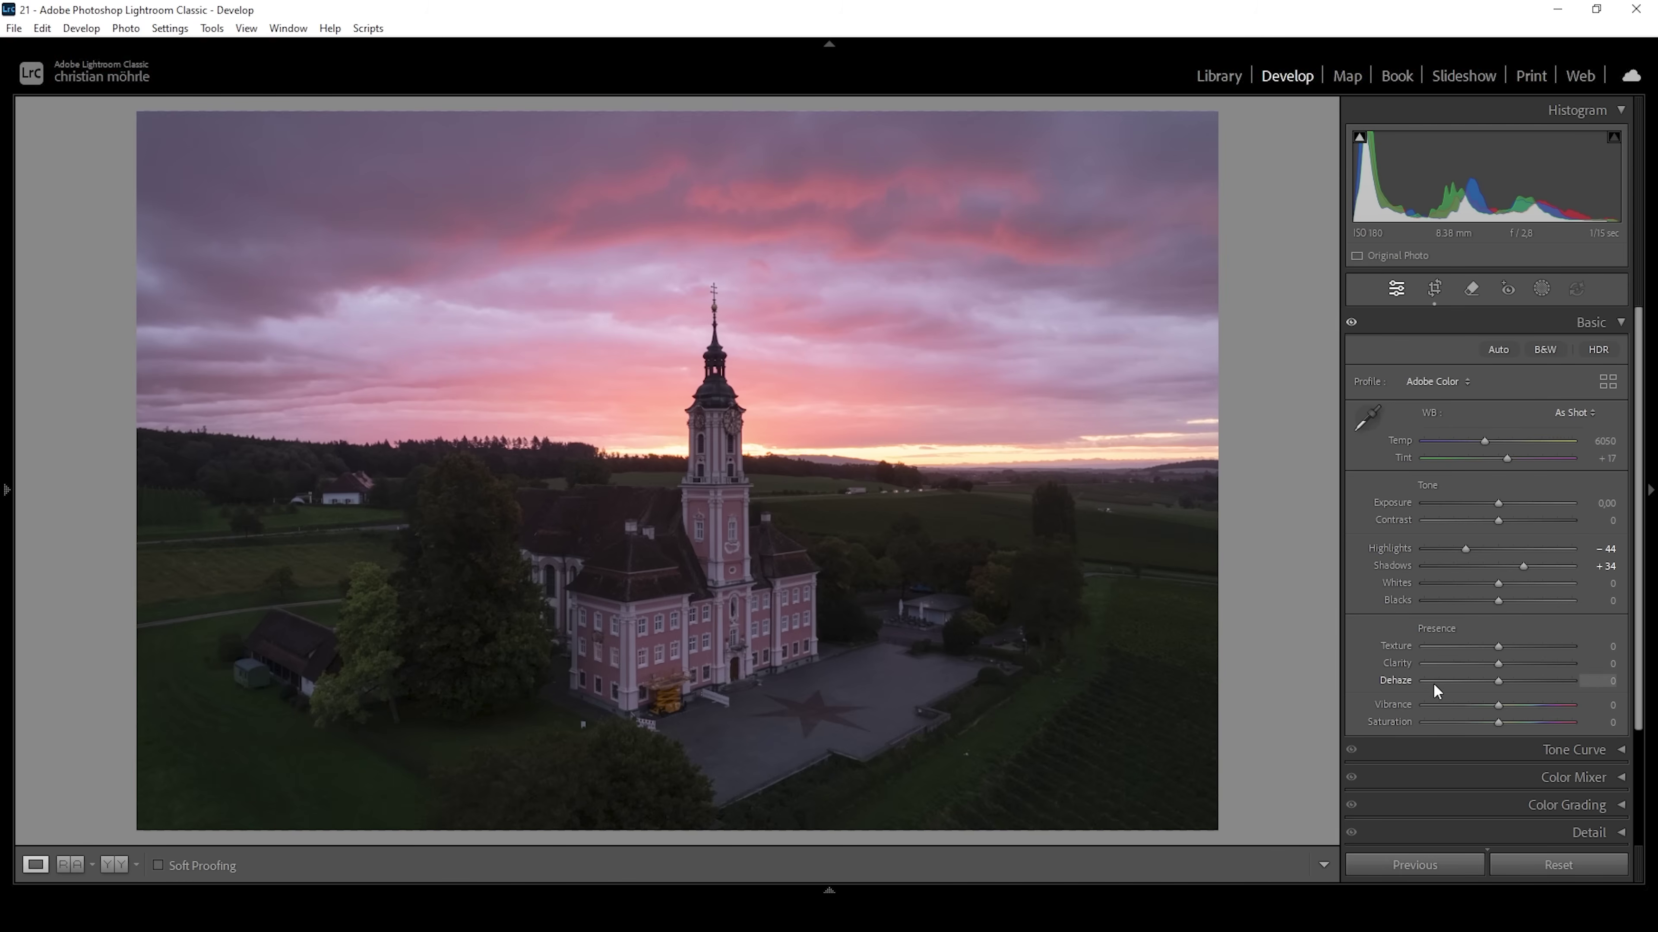
drag(1496, 602, 1508, 602)
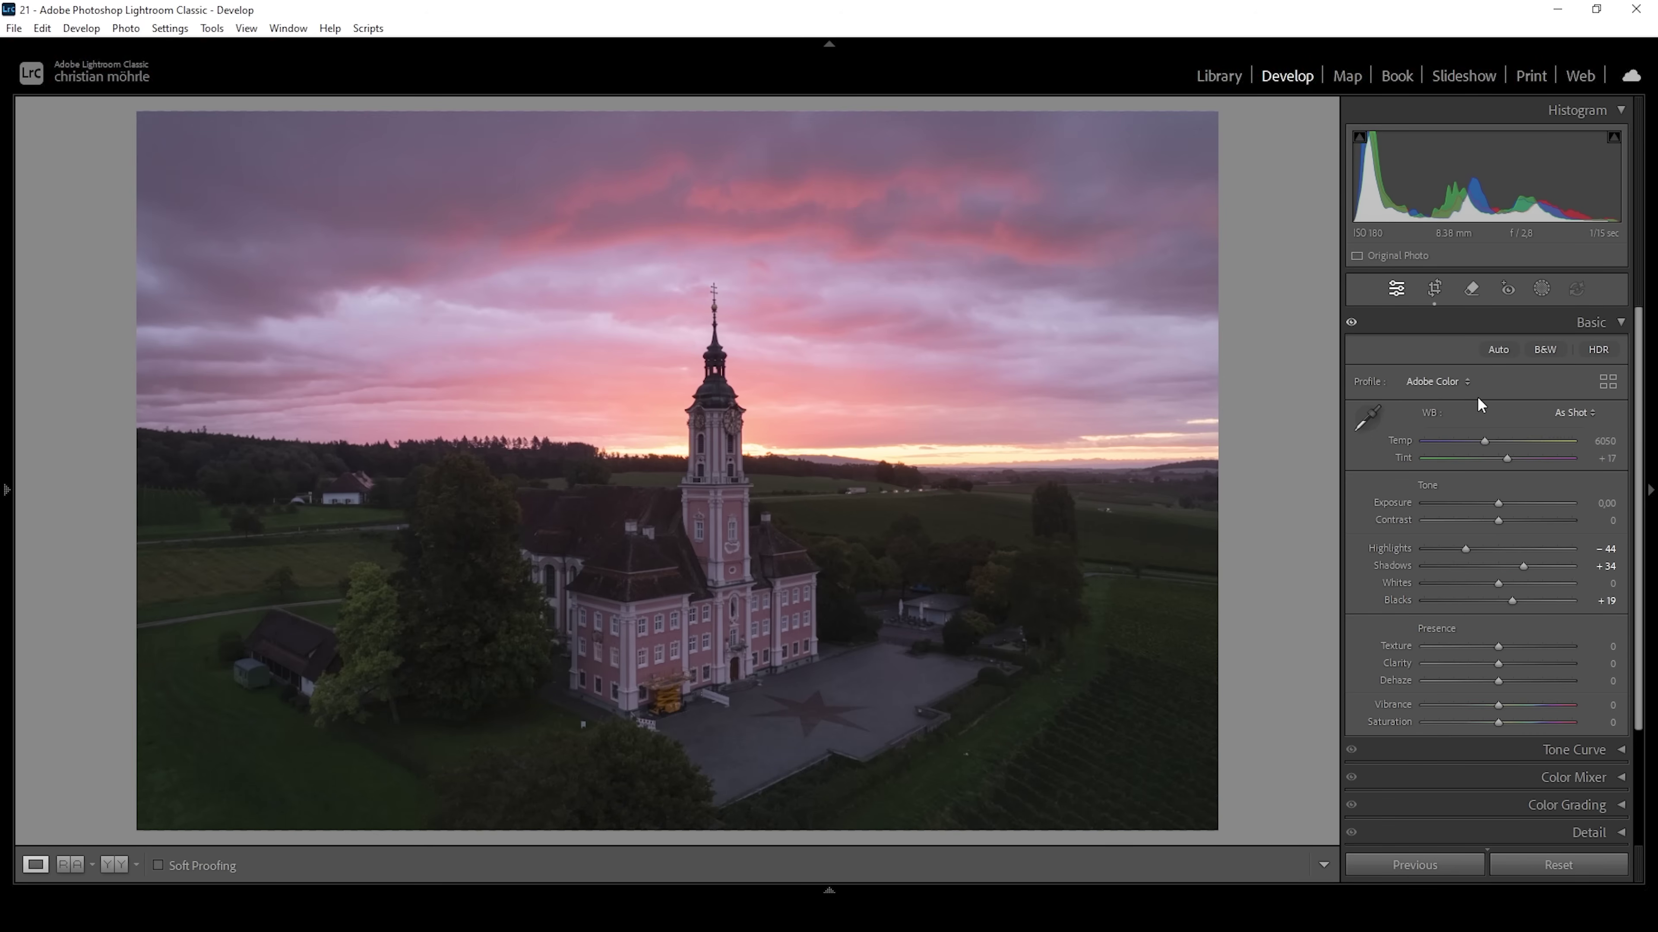
Step: Apply the Adobe Standard profile, Temp 6850, Texture +3, Clarity -8 and Vibrance +5
click(1449, 382)
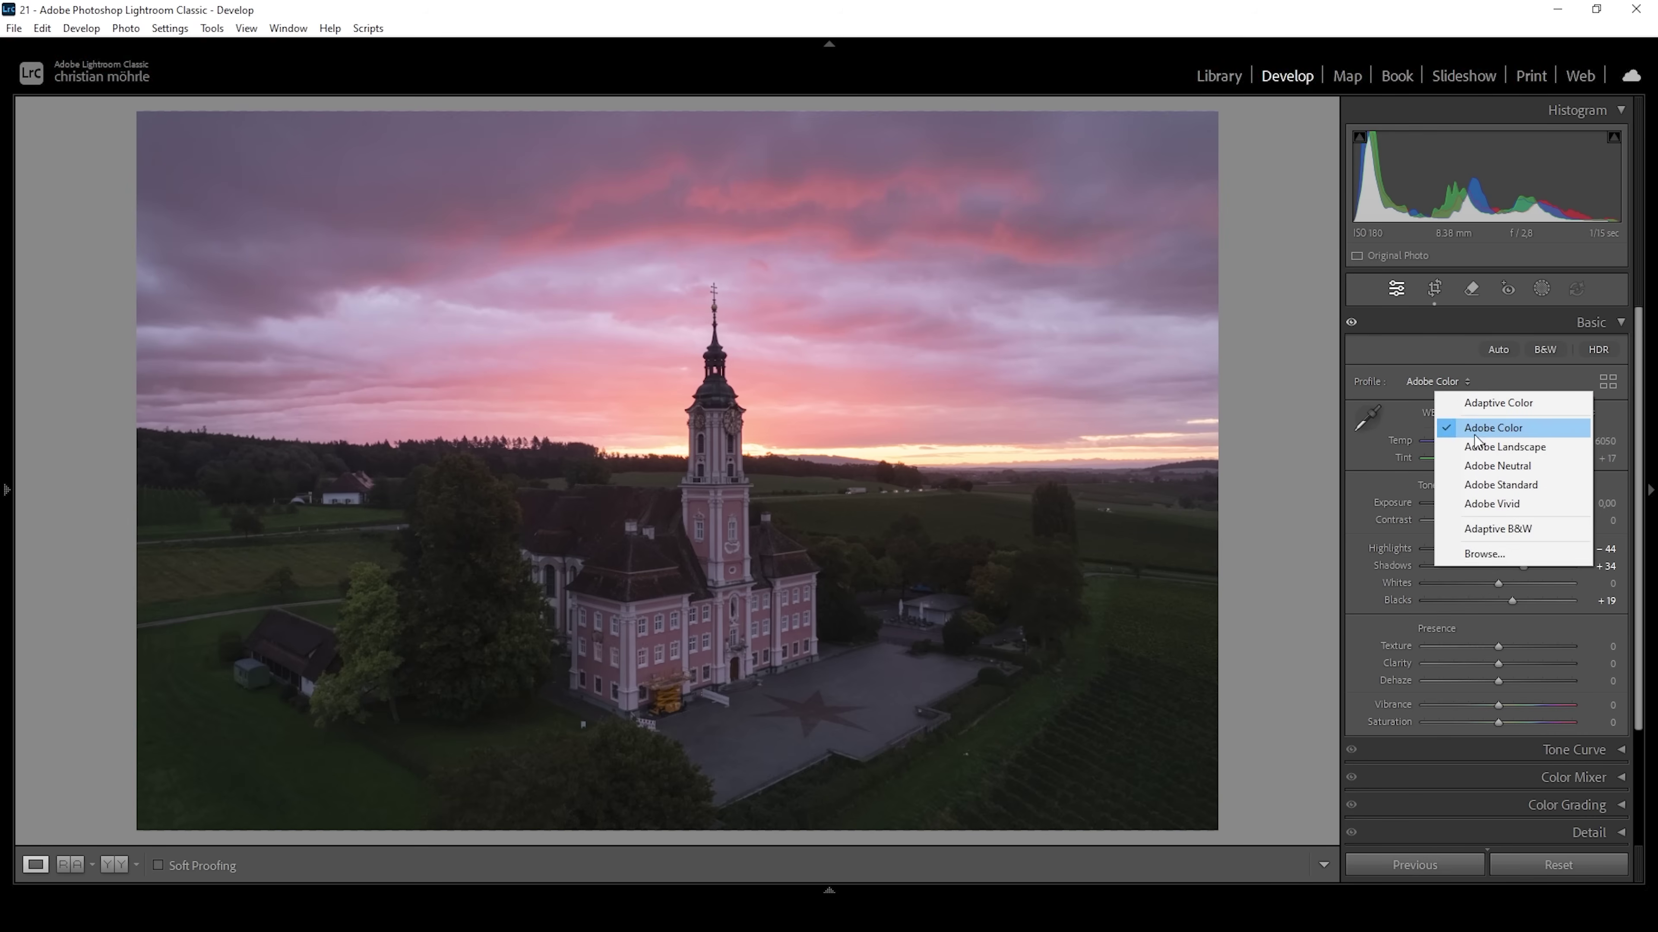
click(1496, 483)
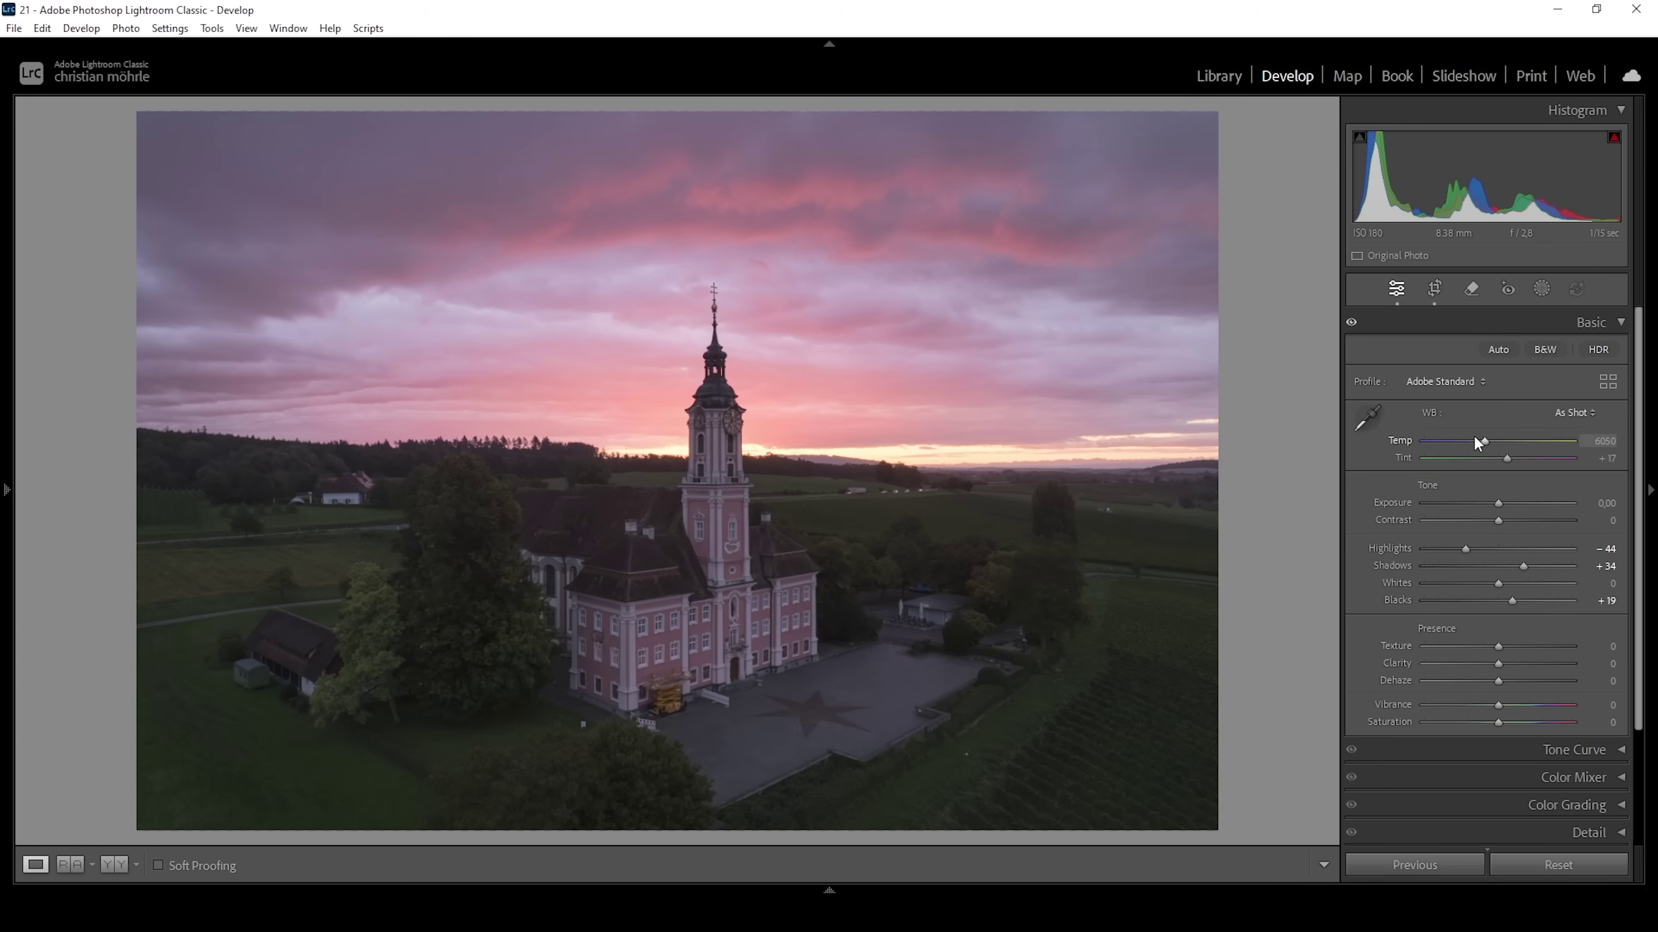
drag(1474, 437, 1500, 445)
drag(1499, 443, 1498, 443)
drag(1498, 440, 1496, 440)
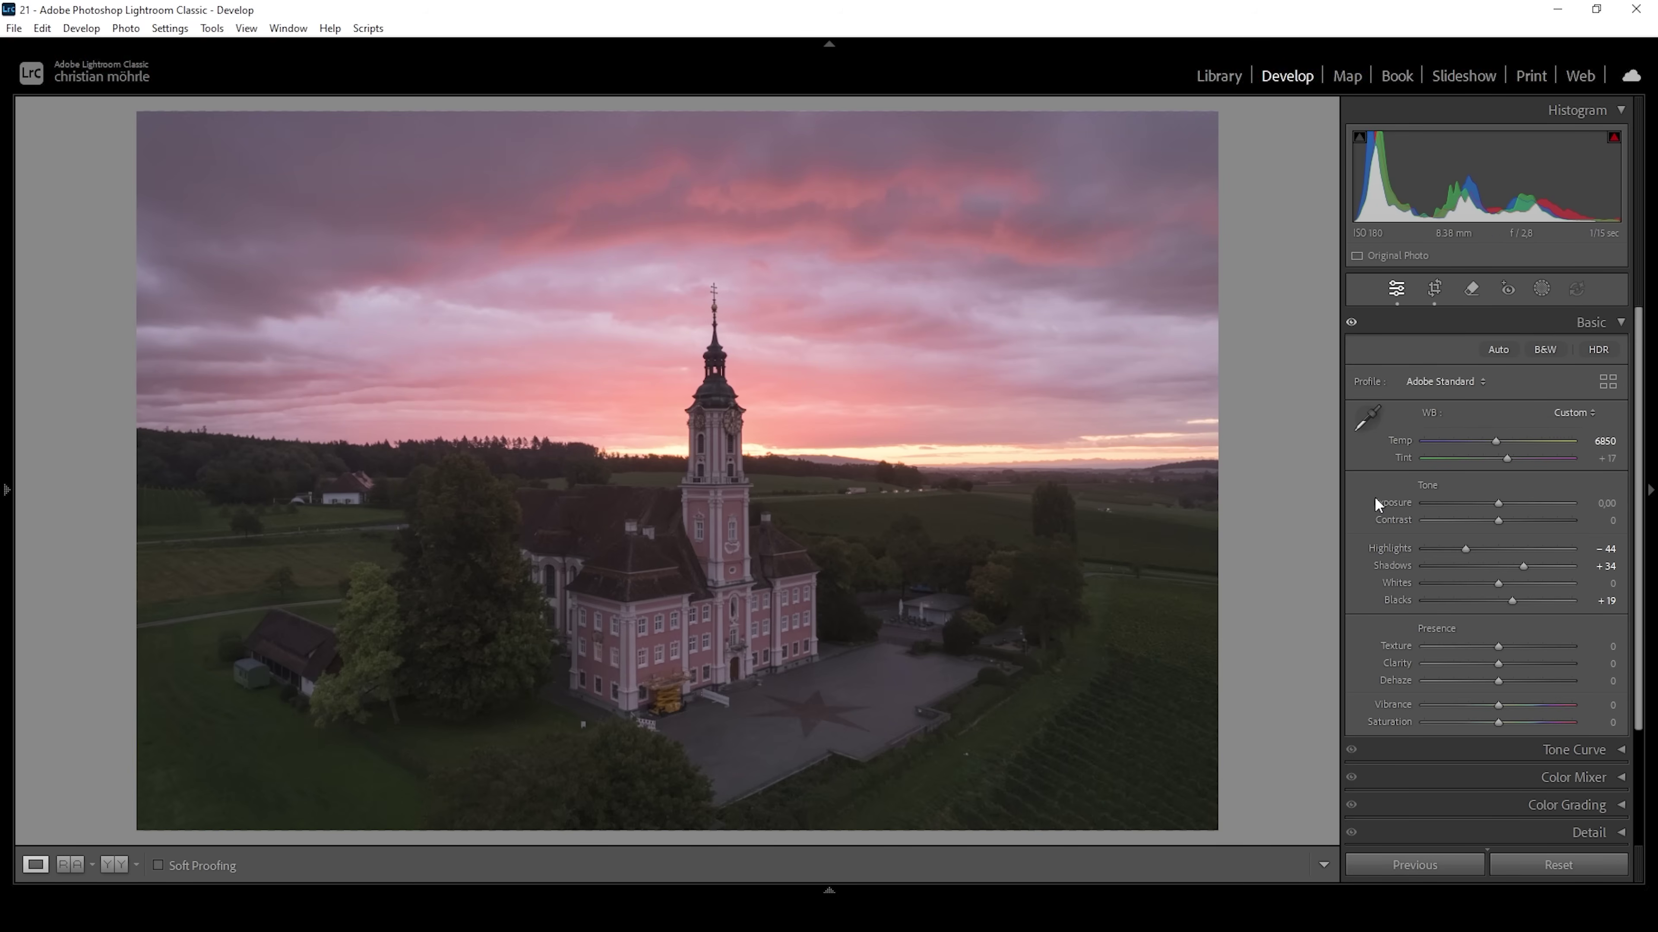
drag(1497, 705, 1500, 705)
drag(1499, 665, 1493, 666)
Step: Compare the edit in Before/After view, return to Loupe view, and collapse the Basic panel
click(115, 865)
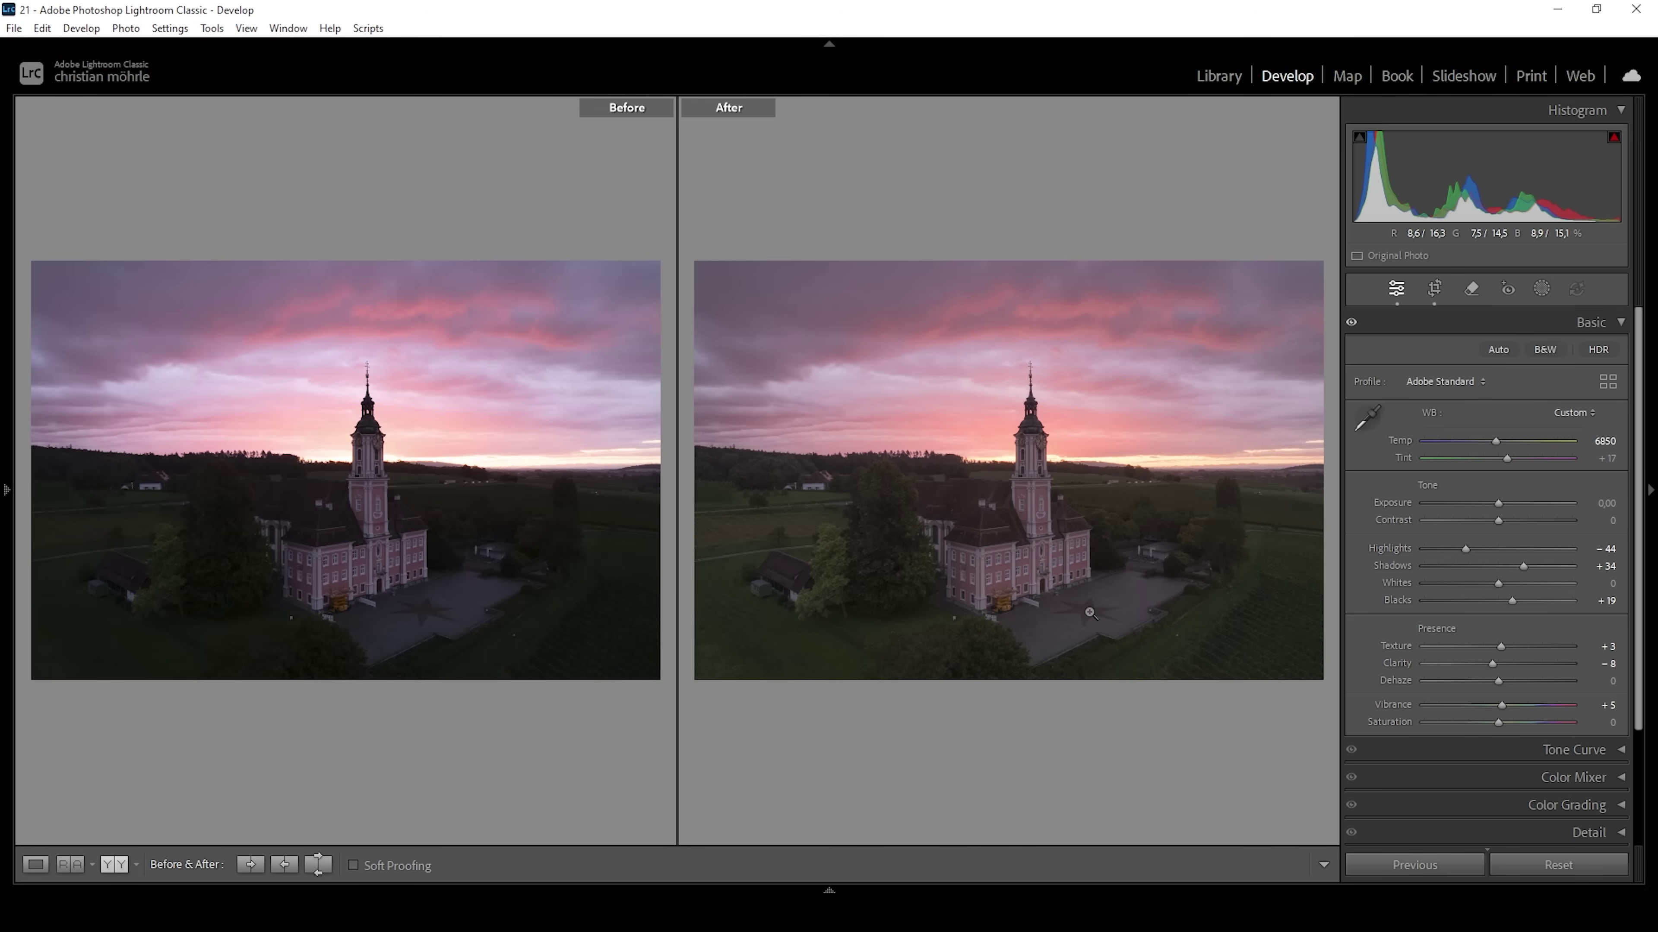
click(35, 865)
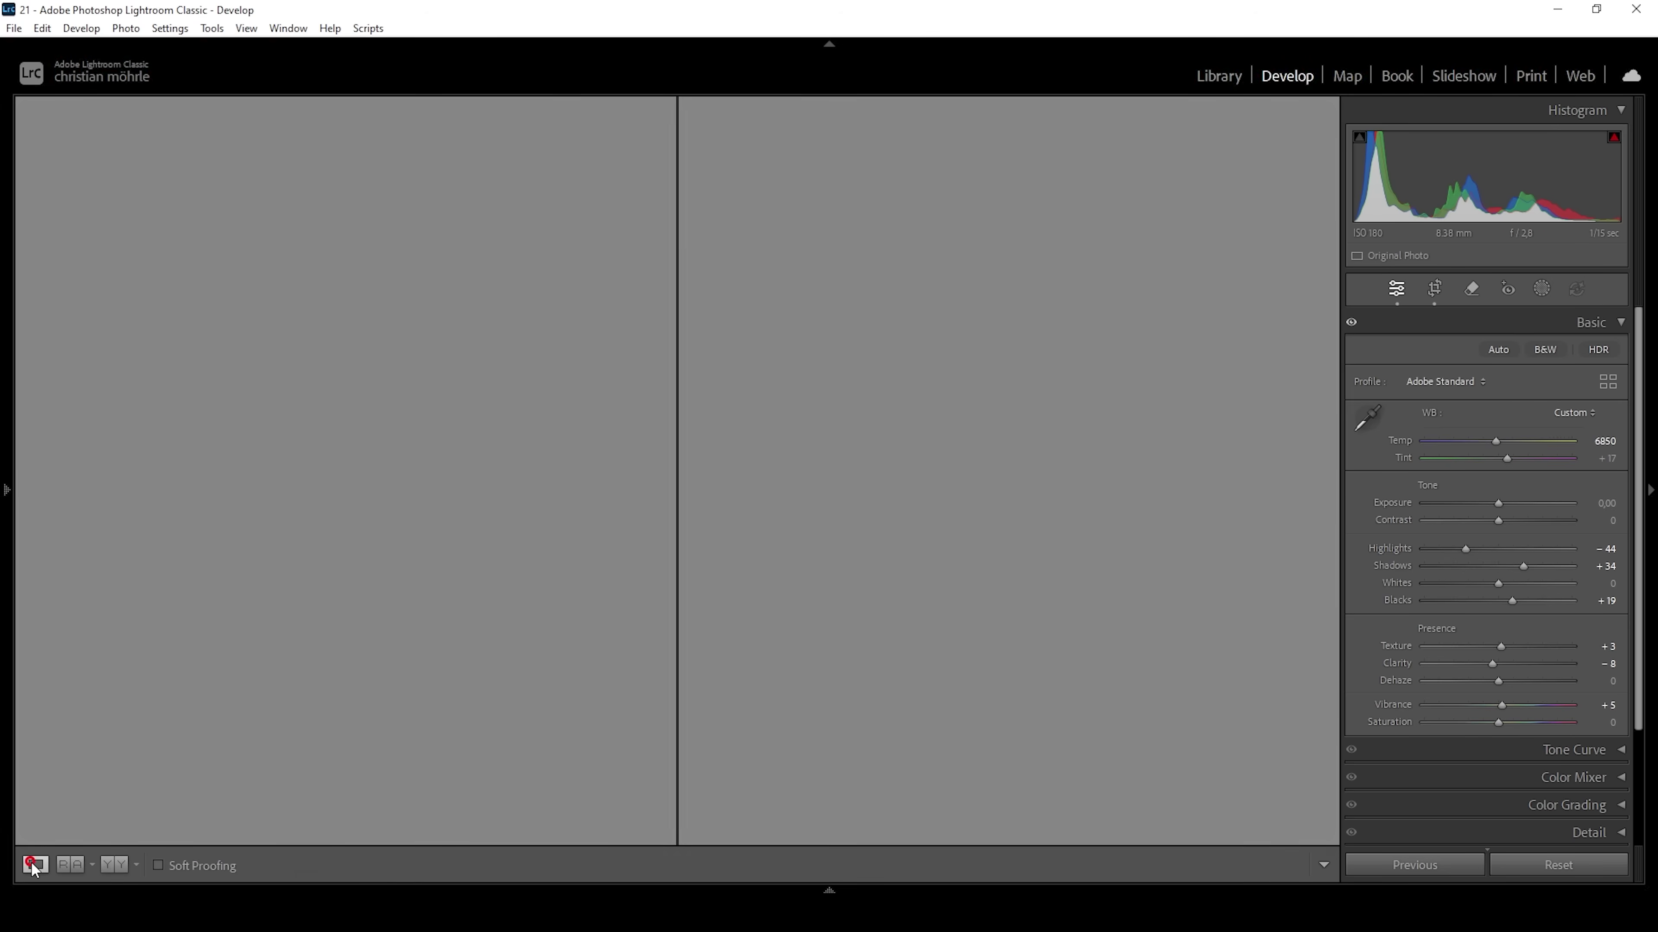
click(1574, 324)
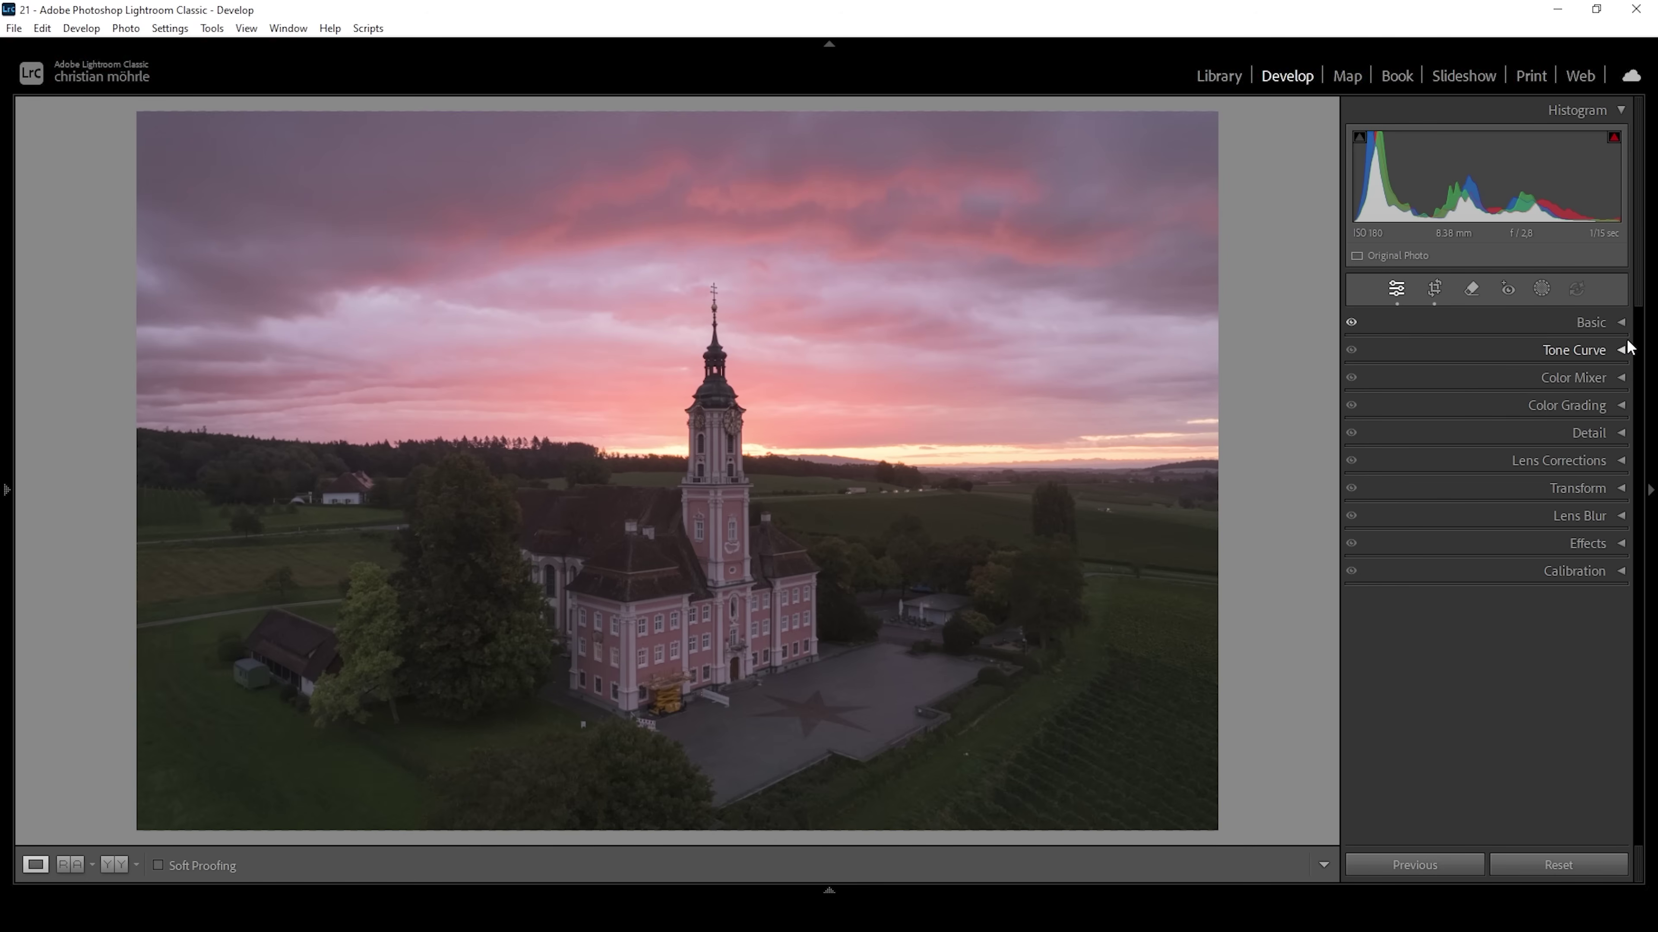
Step: Briefly expand and collapse the Tone Curve panel, then bring up the Masking tools
click(1603, 356)
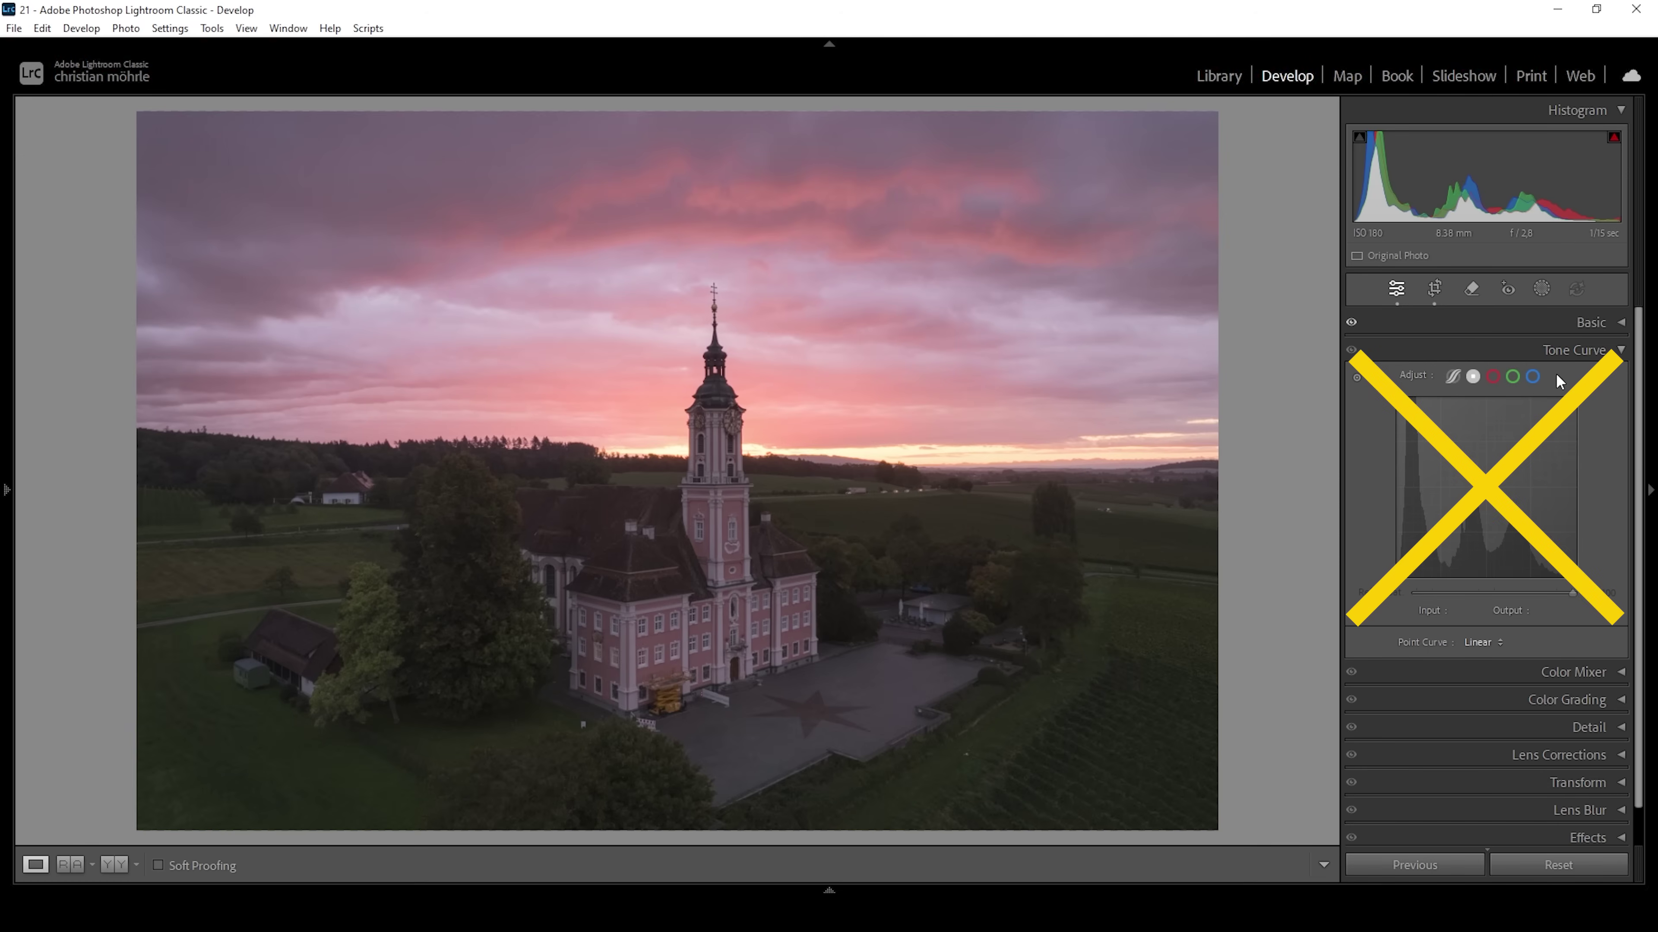
click(1477, 350)
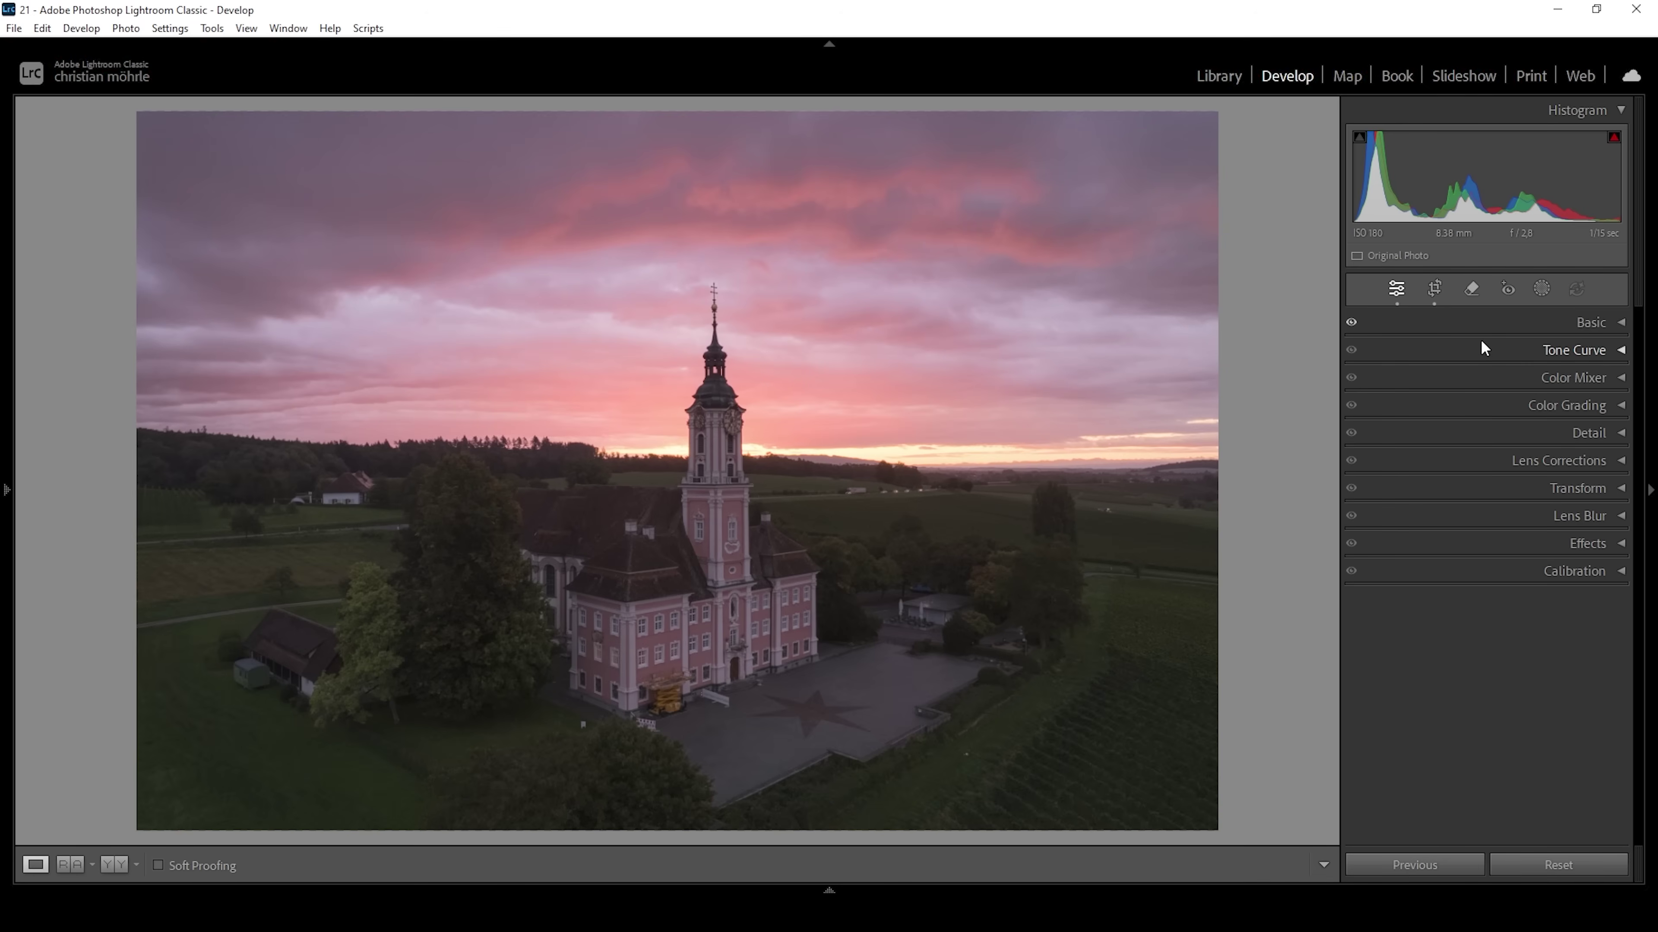
click(1540, 289)
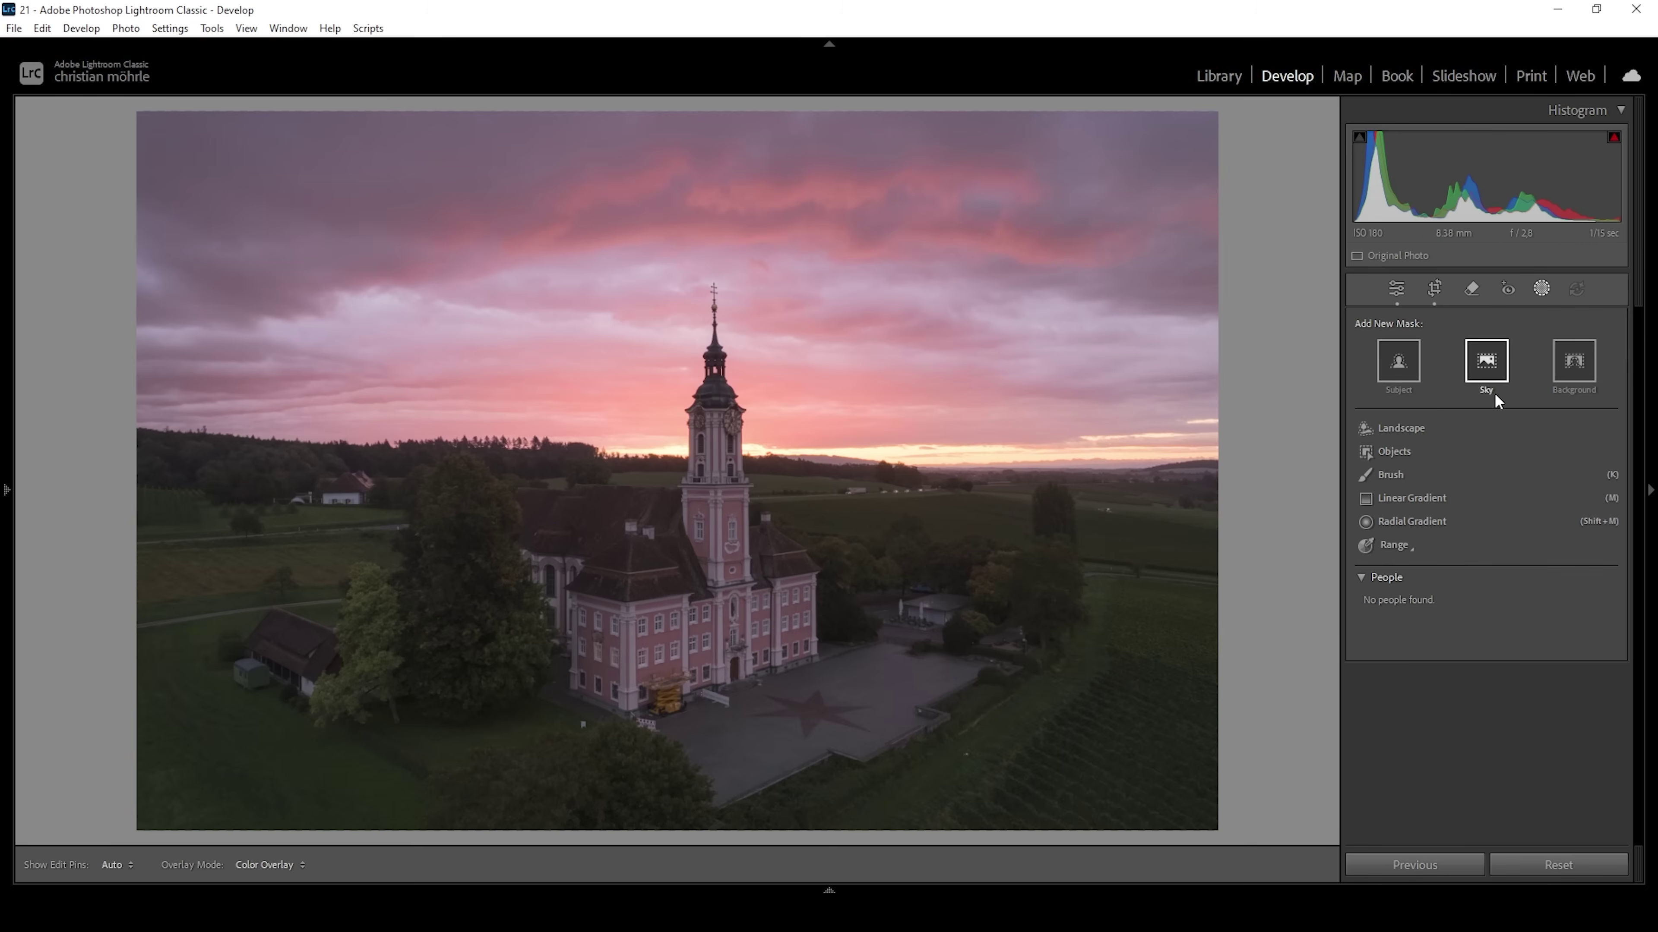
Step: Add an automatic Sky mask with Contrast -7, Temp +5 and Saturation +6
click(1486, 358)
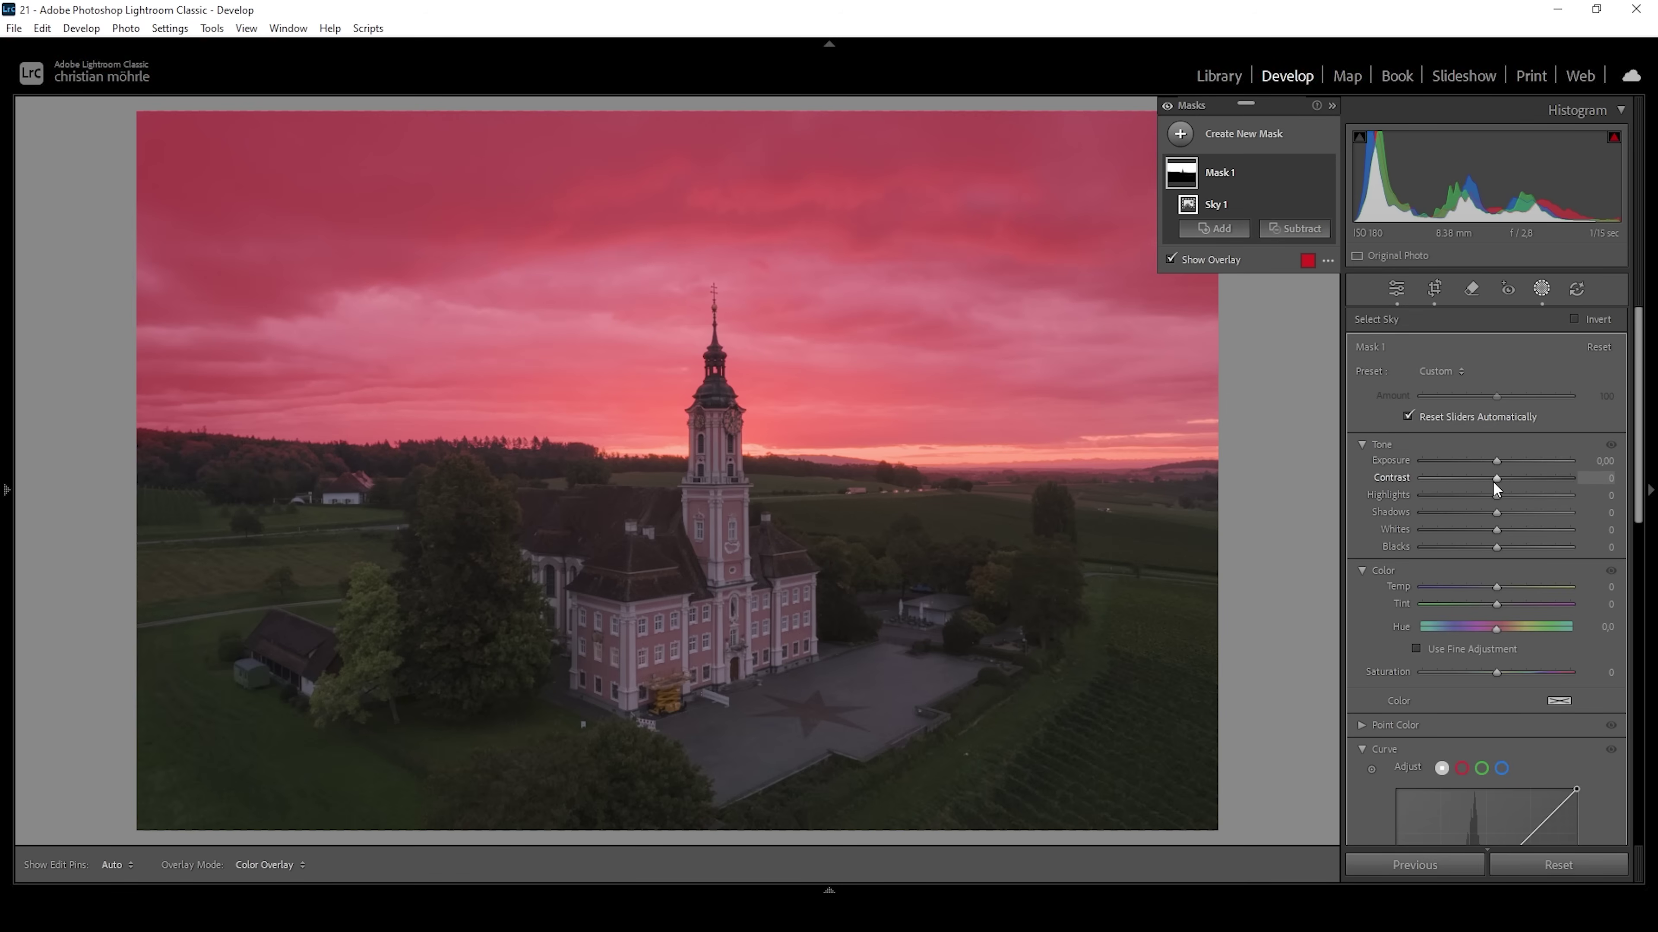
drag(1497, 481, 1502, 482)
scroll(1505, 513, down, 2)
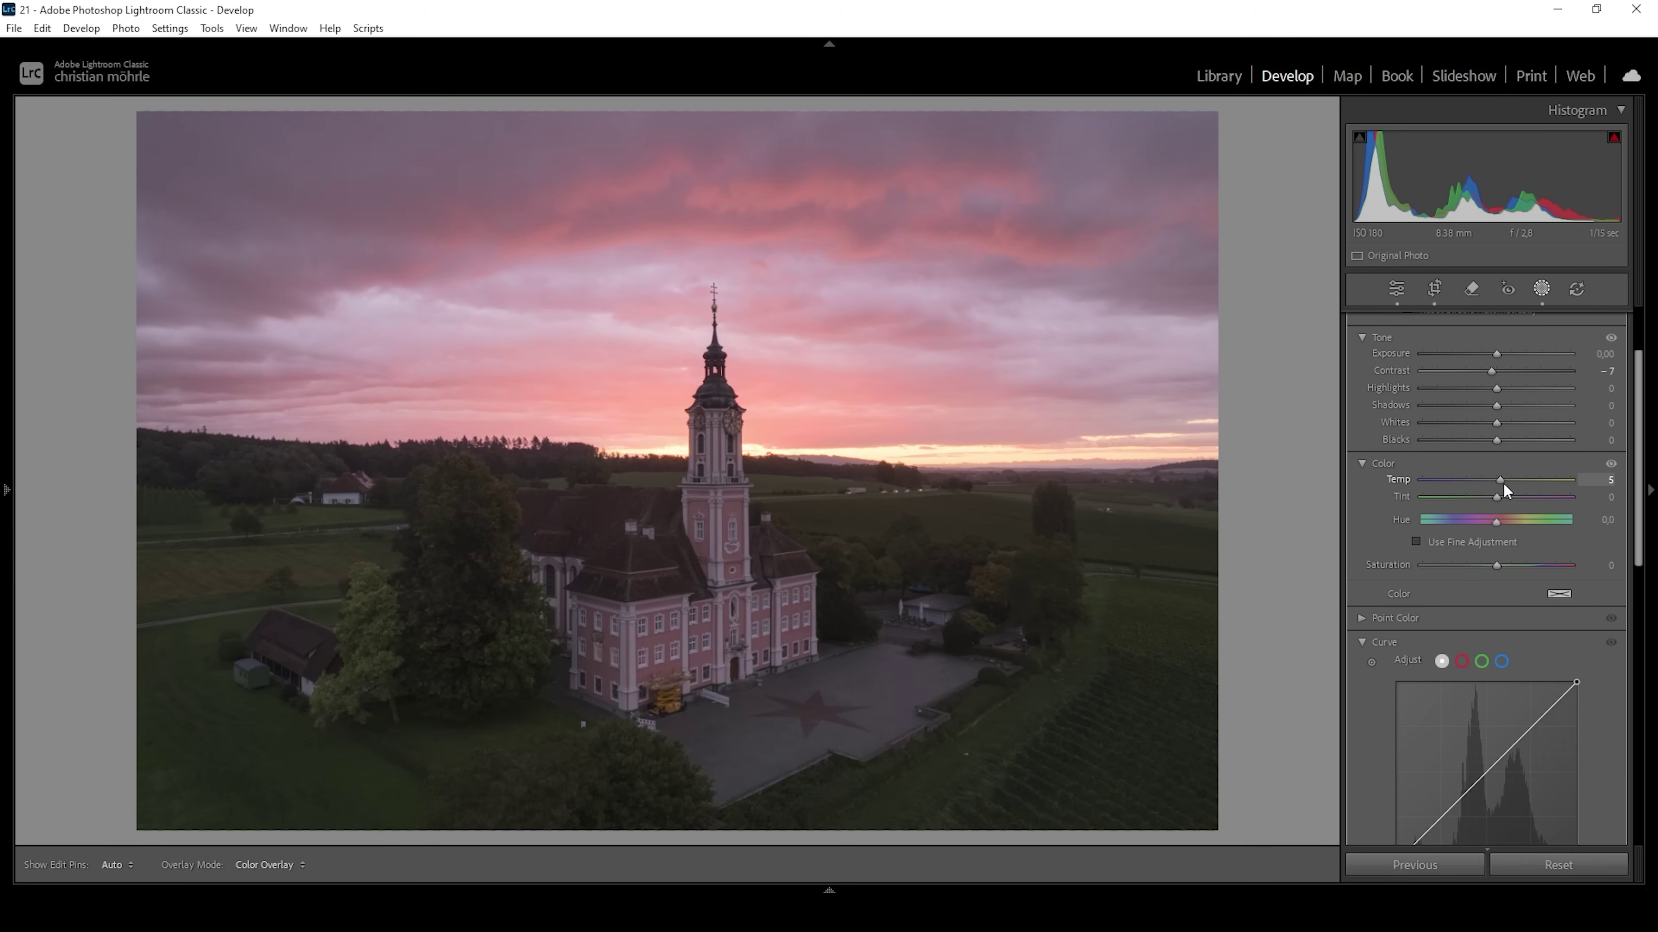
drag(1502, 481, 1502, 482)
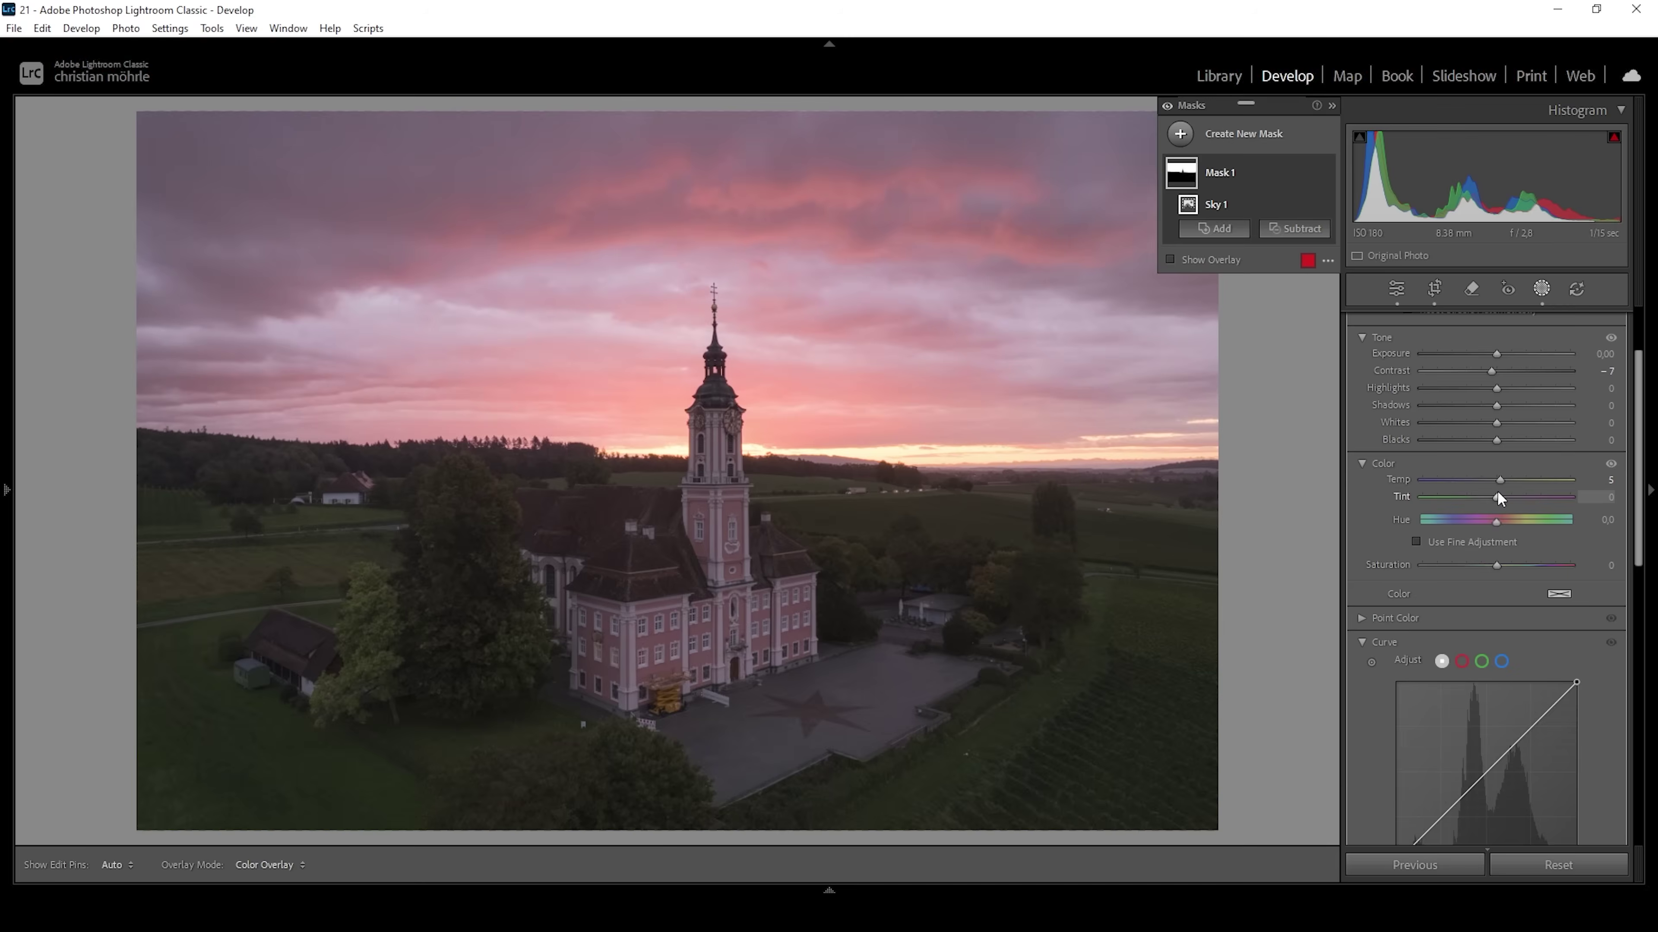
drag(1495, 565, 1496, 565)
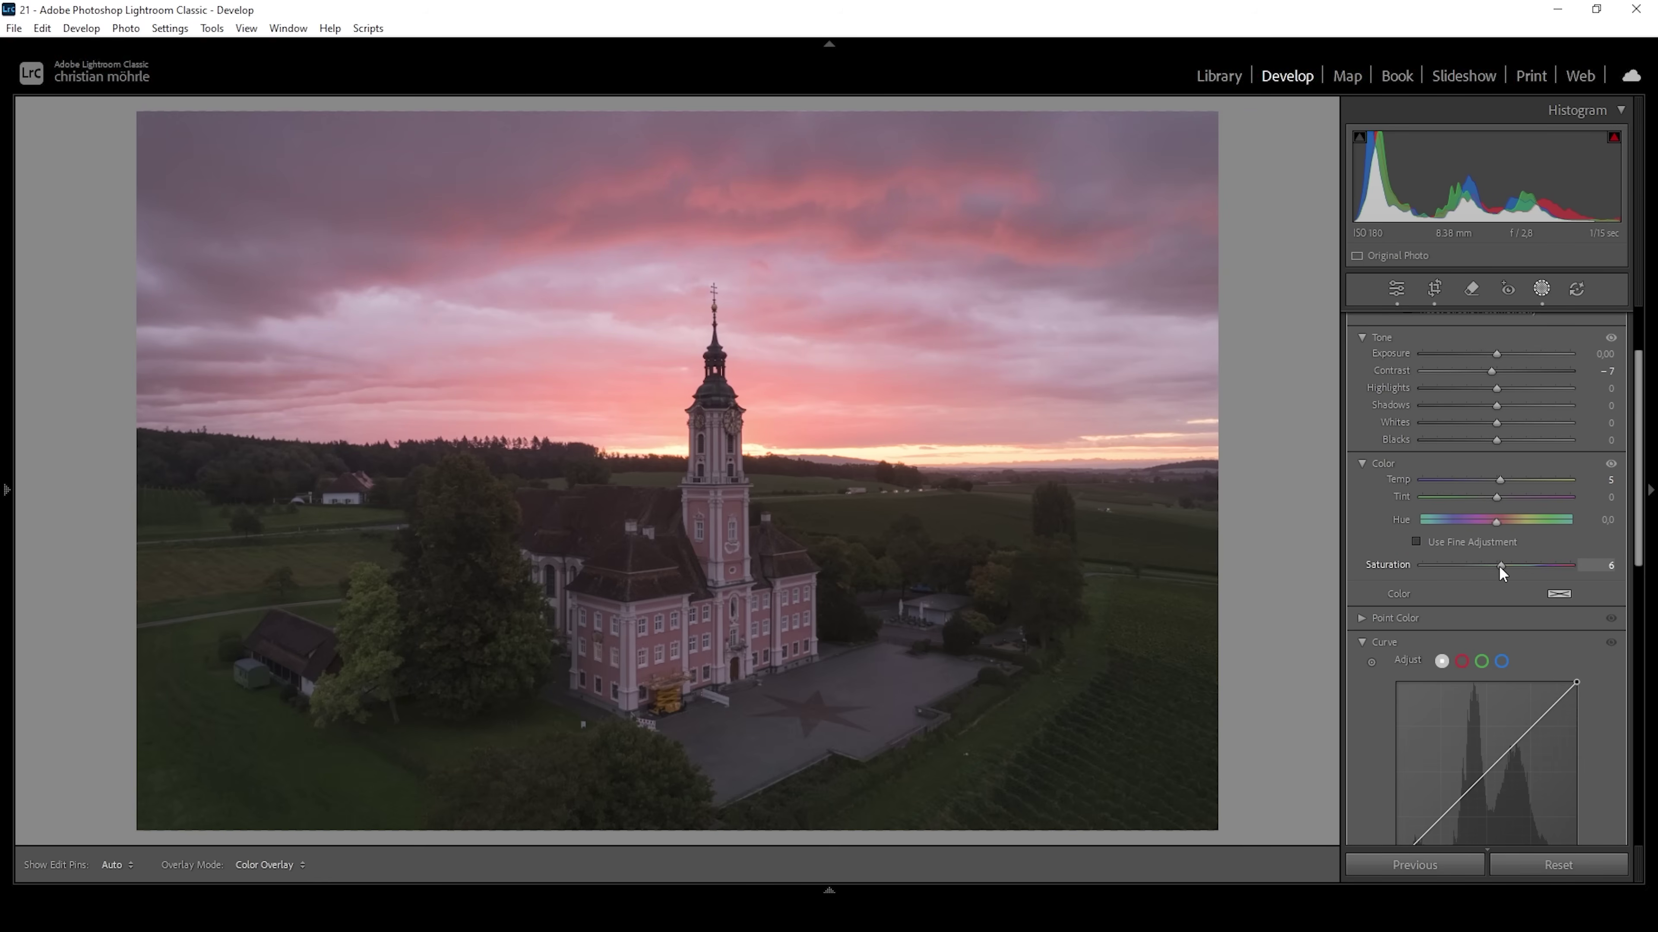
drag(1499, 565, 1498, 565)
drag(1632, 388, 1629, 486)
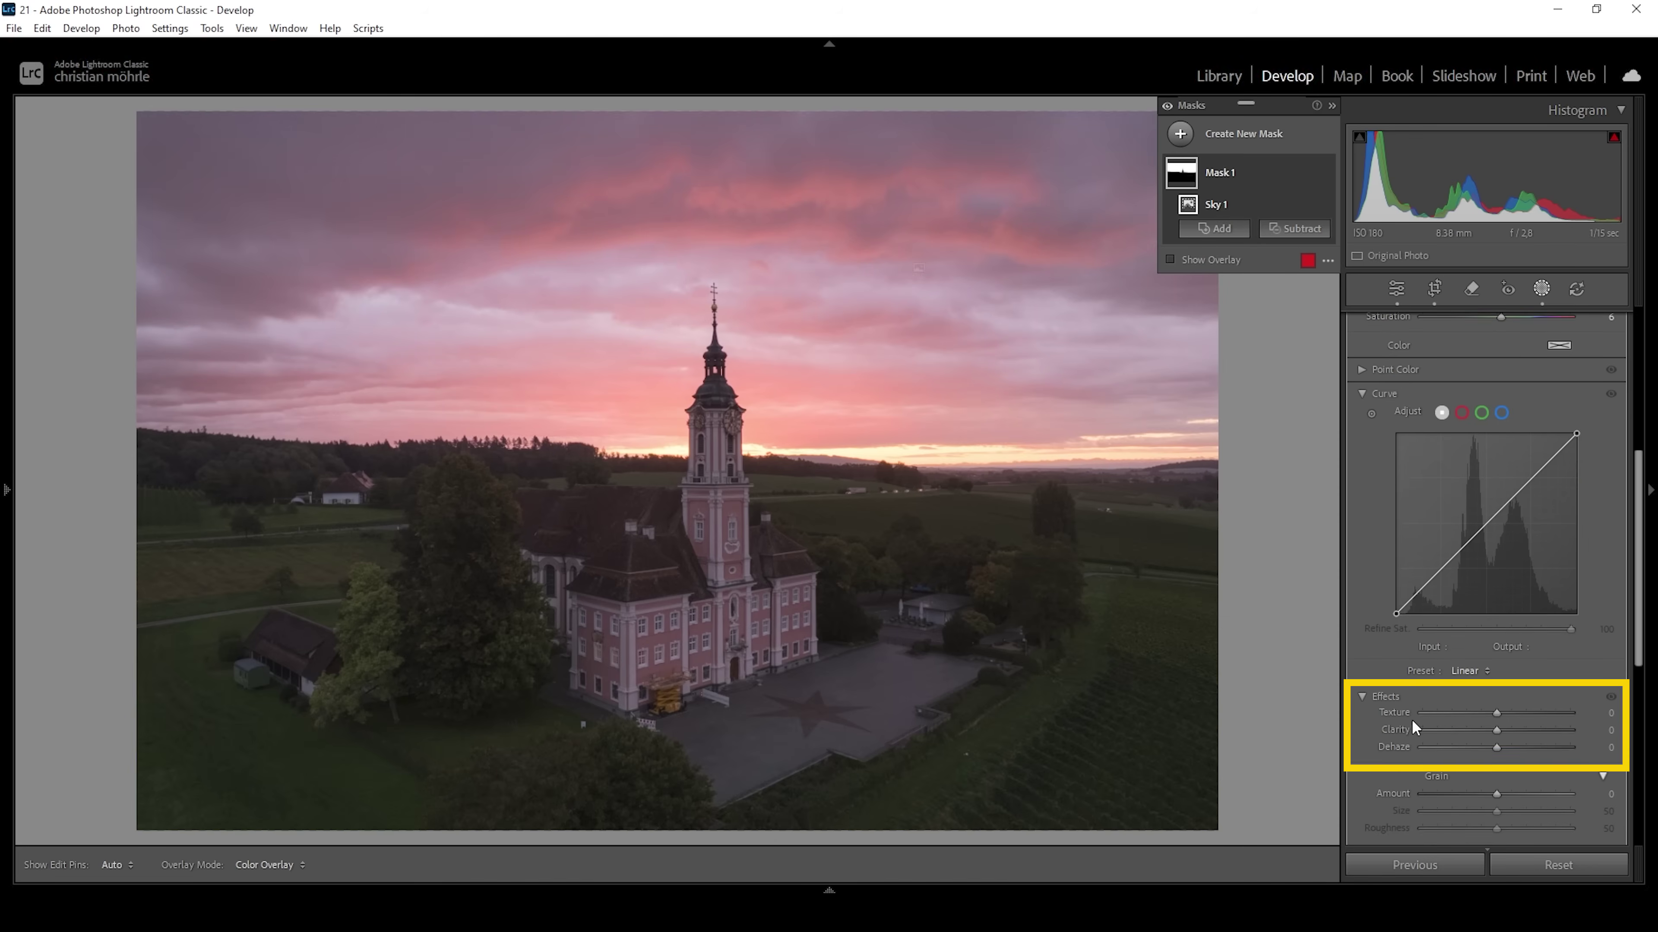
drag(1492, 729, 1505, 728)
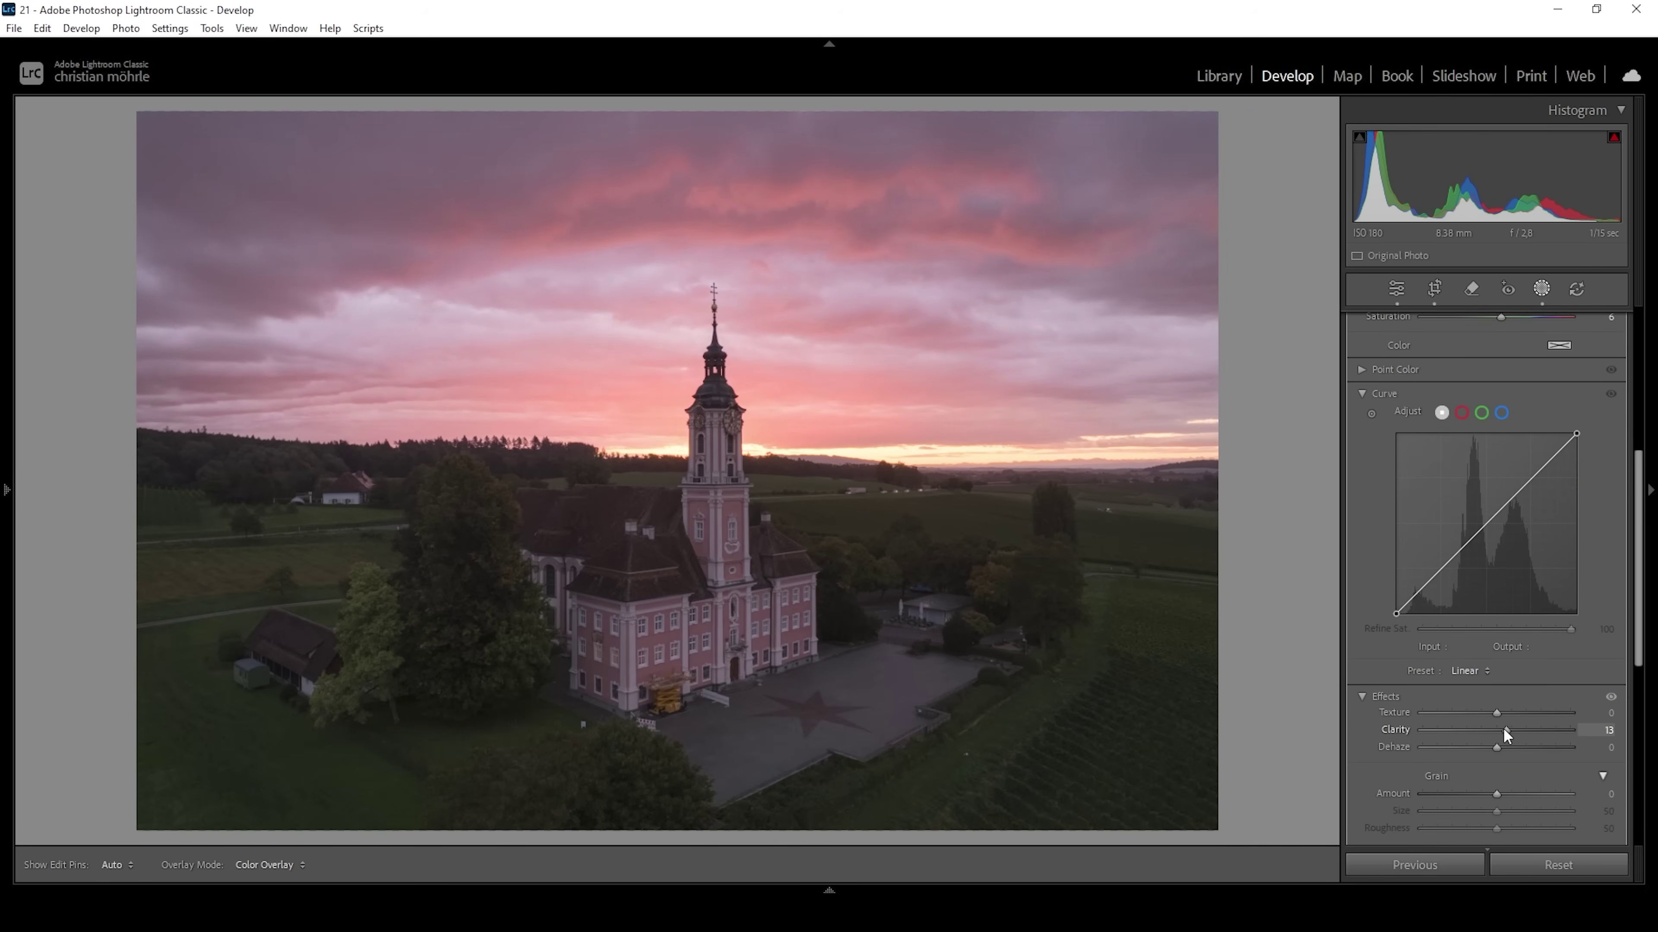
drag(1504, 730, 1503, 730)
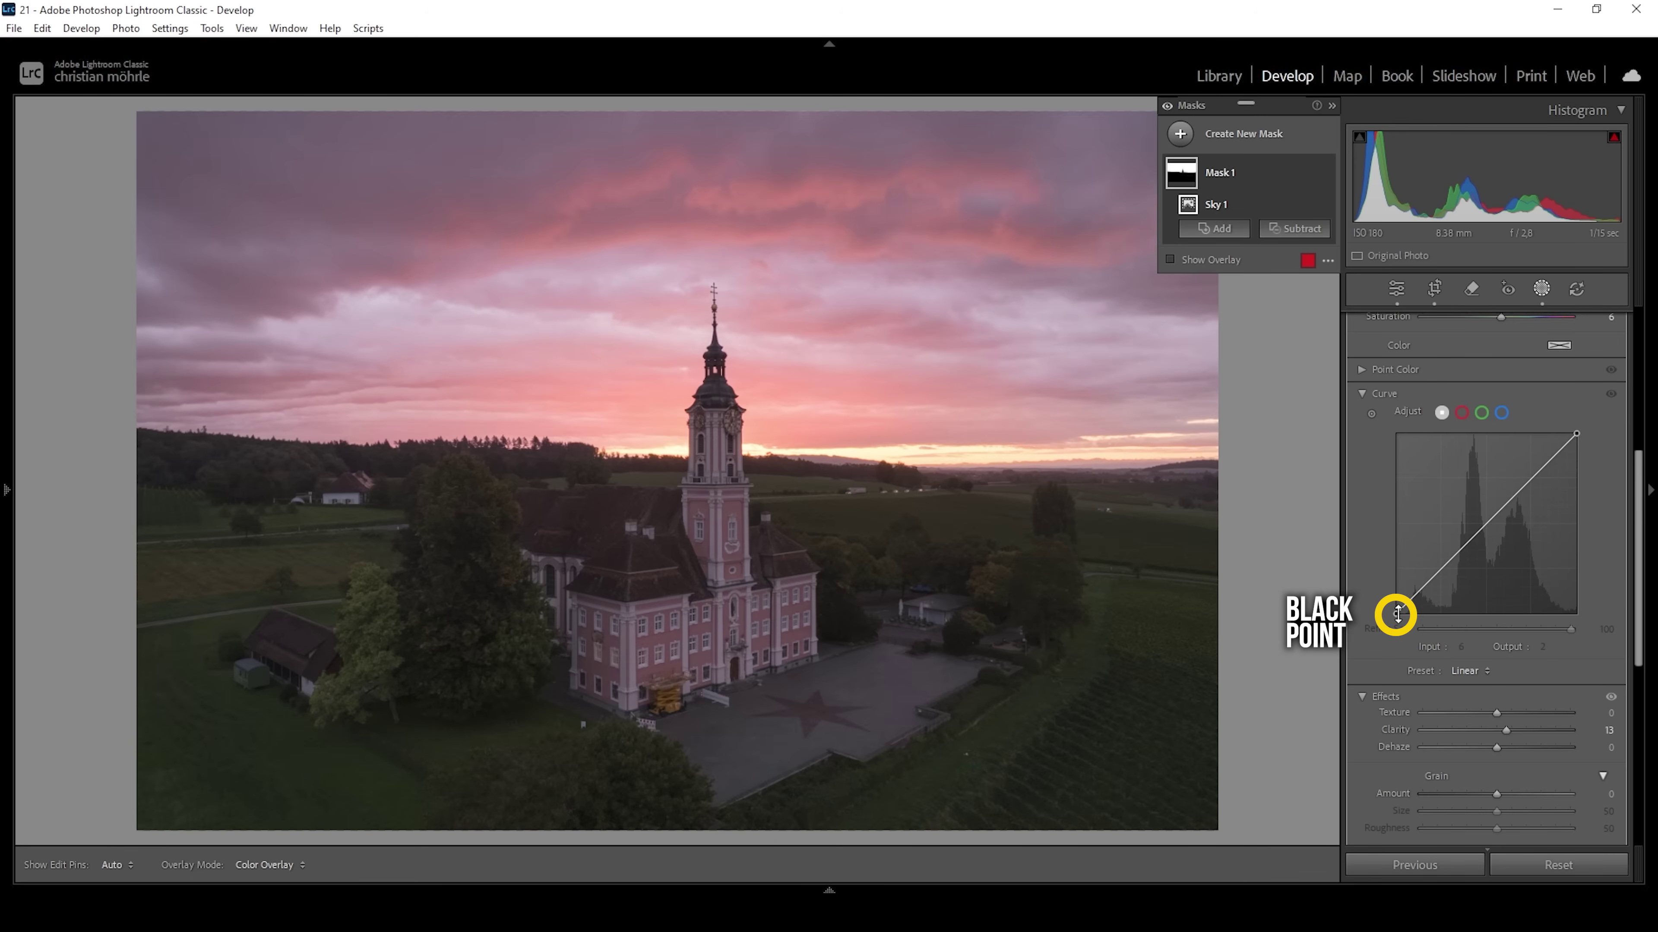
mouse_move(1396, 613)
mouse_down()
mouse_move(1376, 558)
mouse_move(1373, 616)
mouse_up()
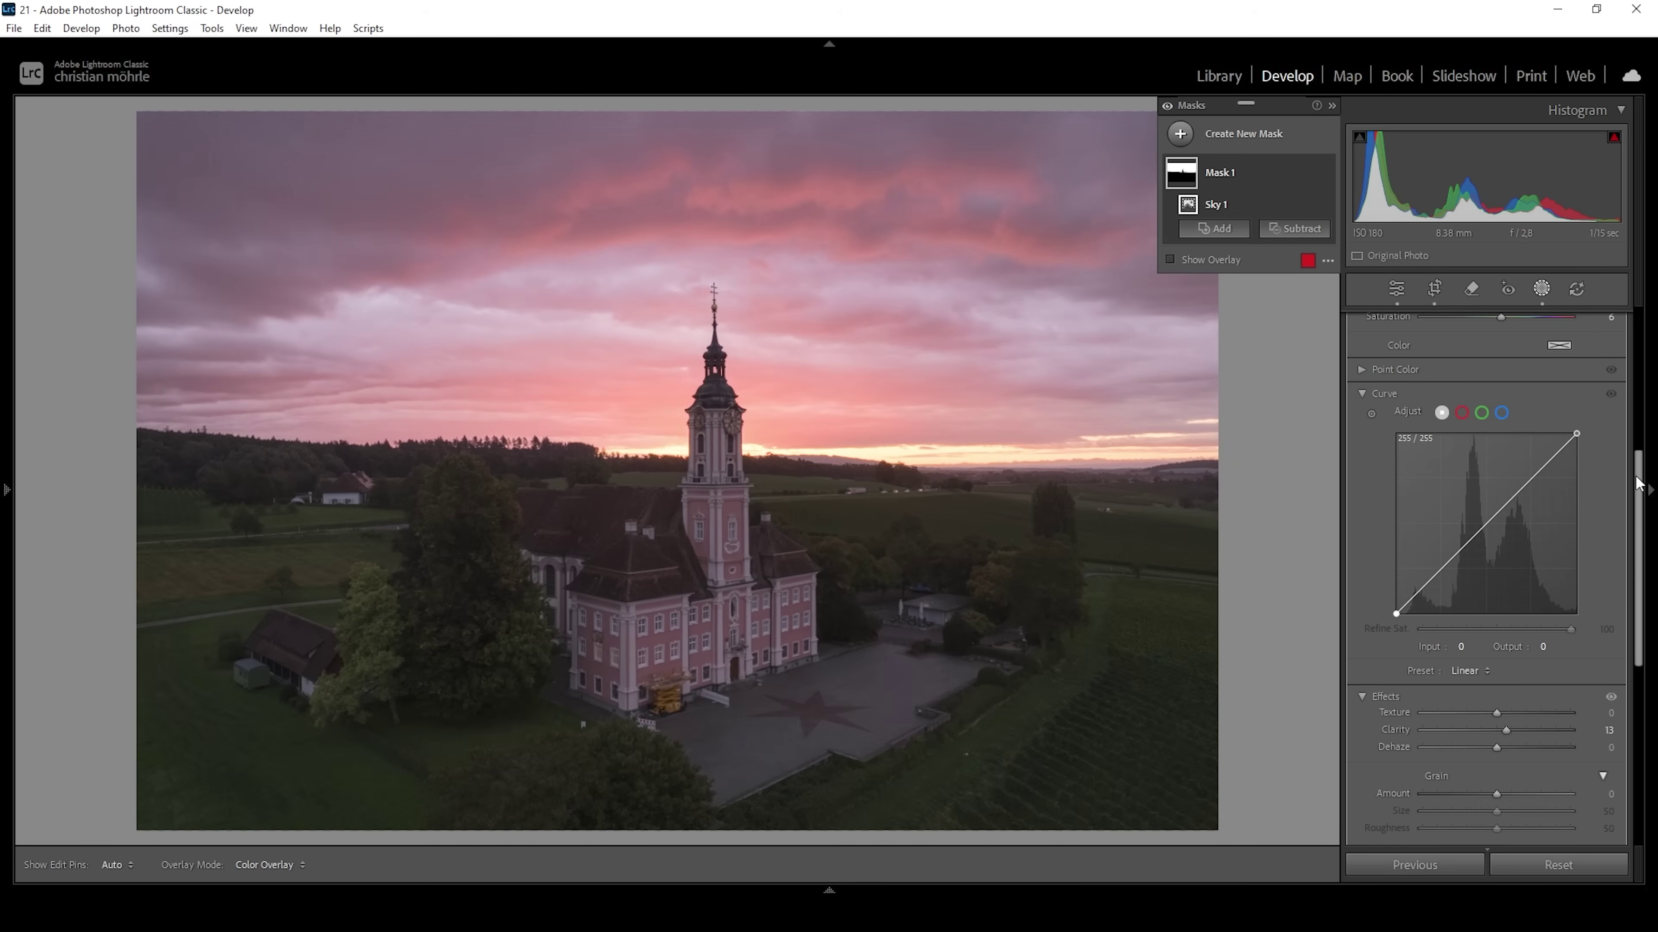
drag(1576, 434, 1635, 455)
Step: Shape an S-curve on the sky mask: lower a dark-tone point, raise an upper point to 180/184
click(1439, 570)
drag(1441, 570, 1435, 586)
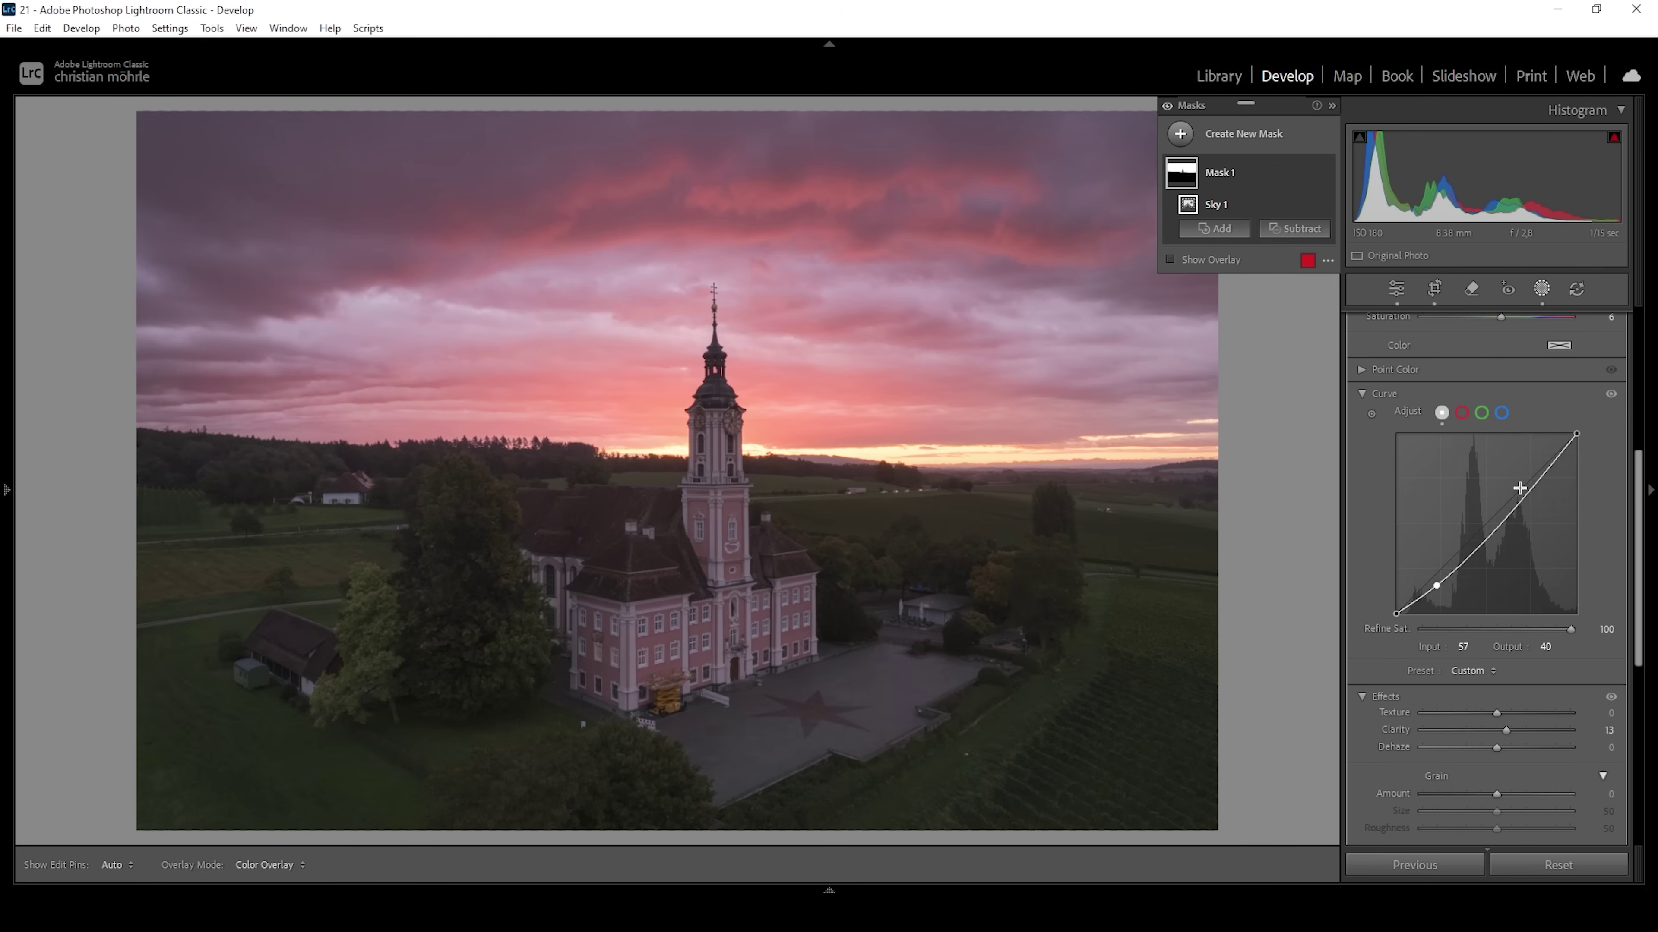
drag(1522, 499, 1522, 488)
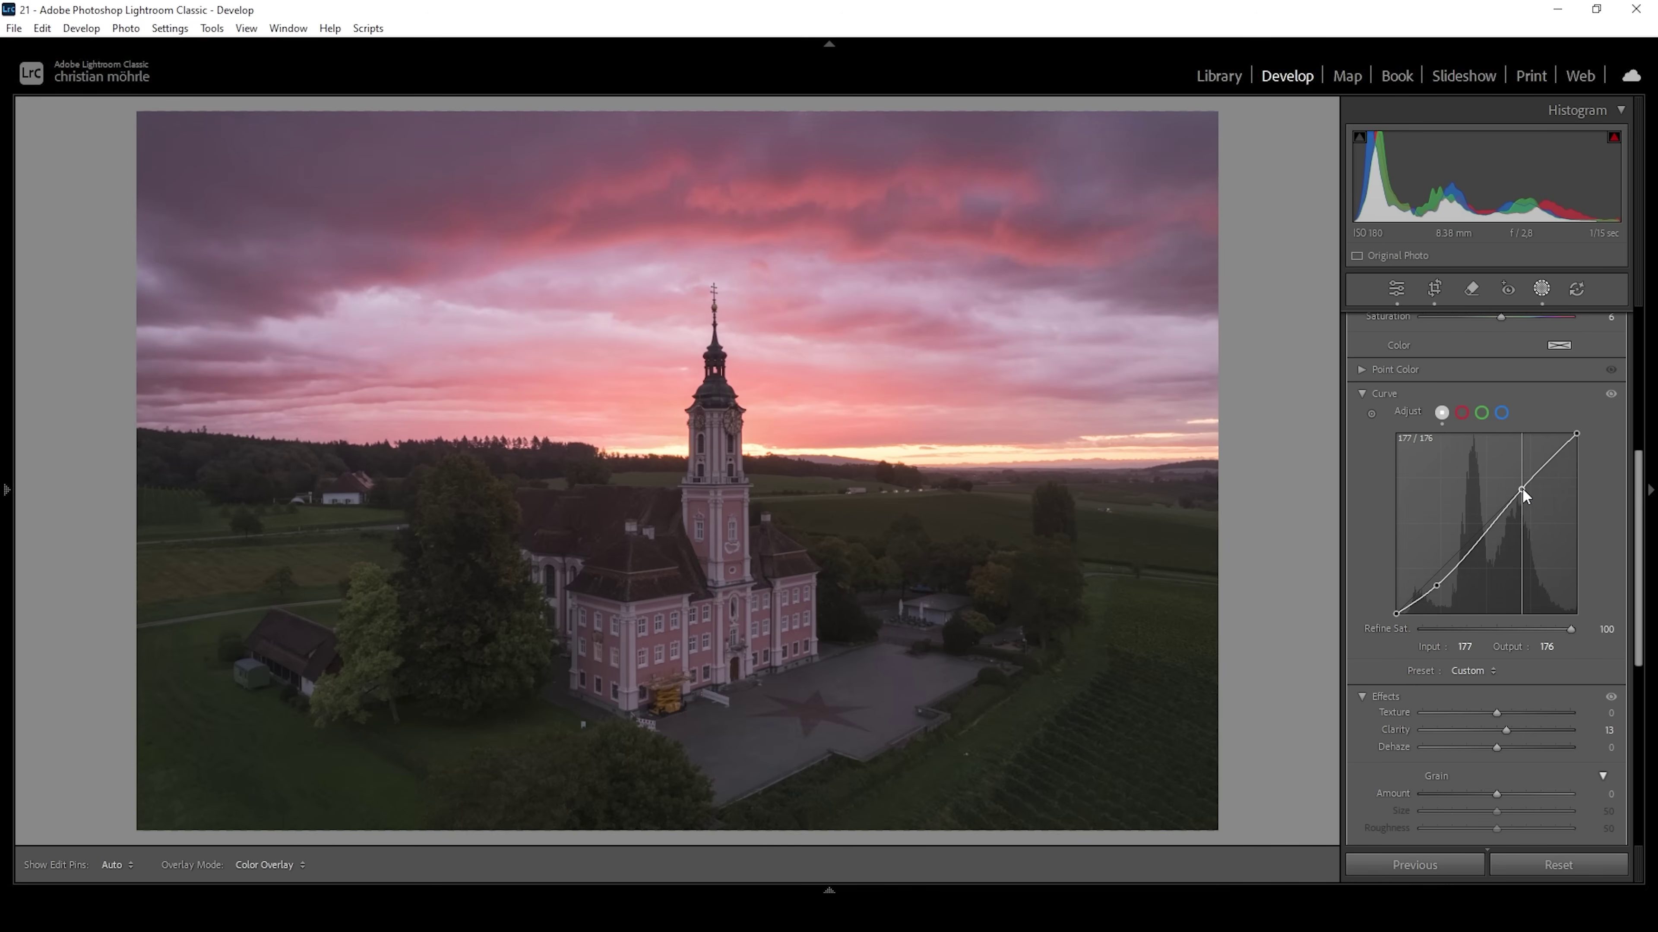
drag(1522, 486, 1522, 483)
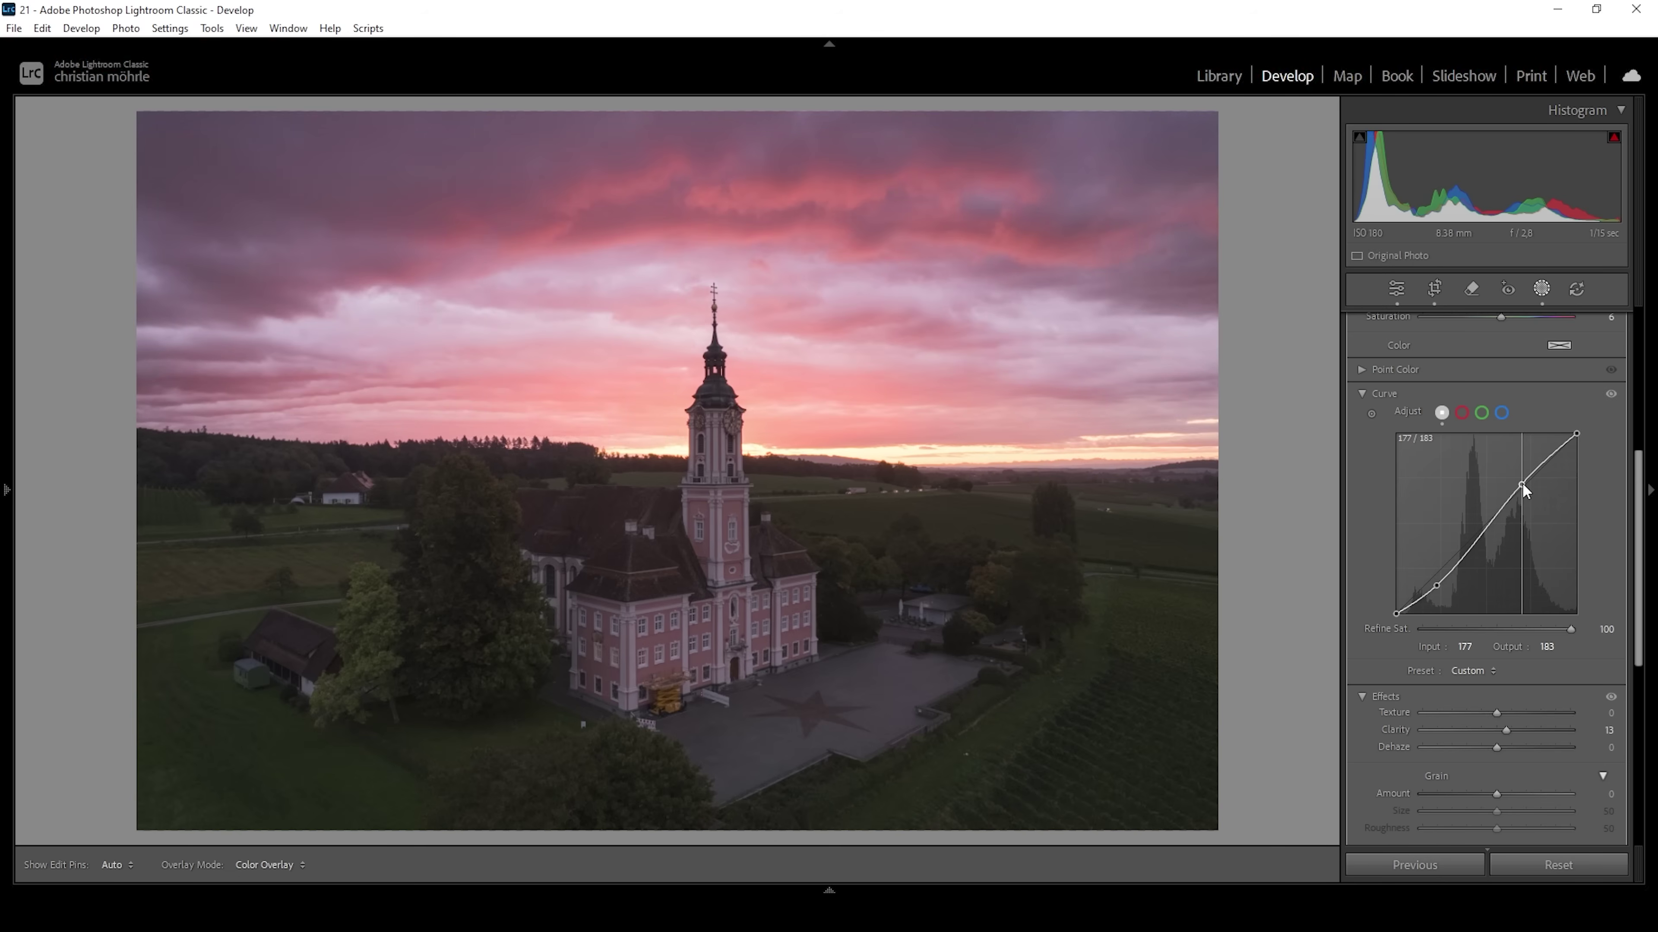
drag(1522, 483, 1524, 485)
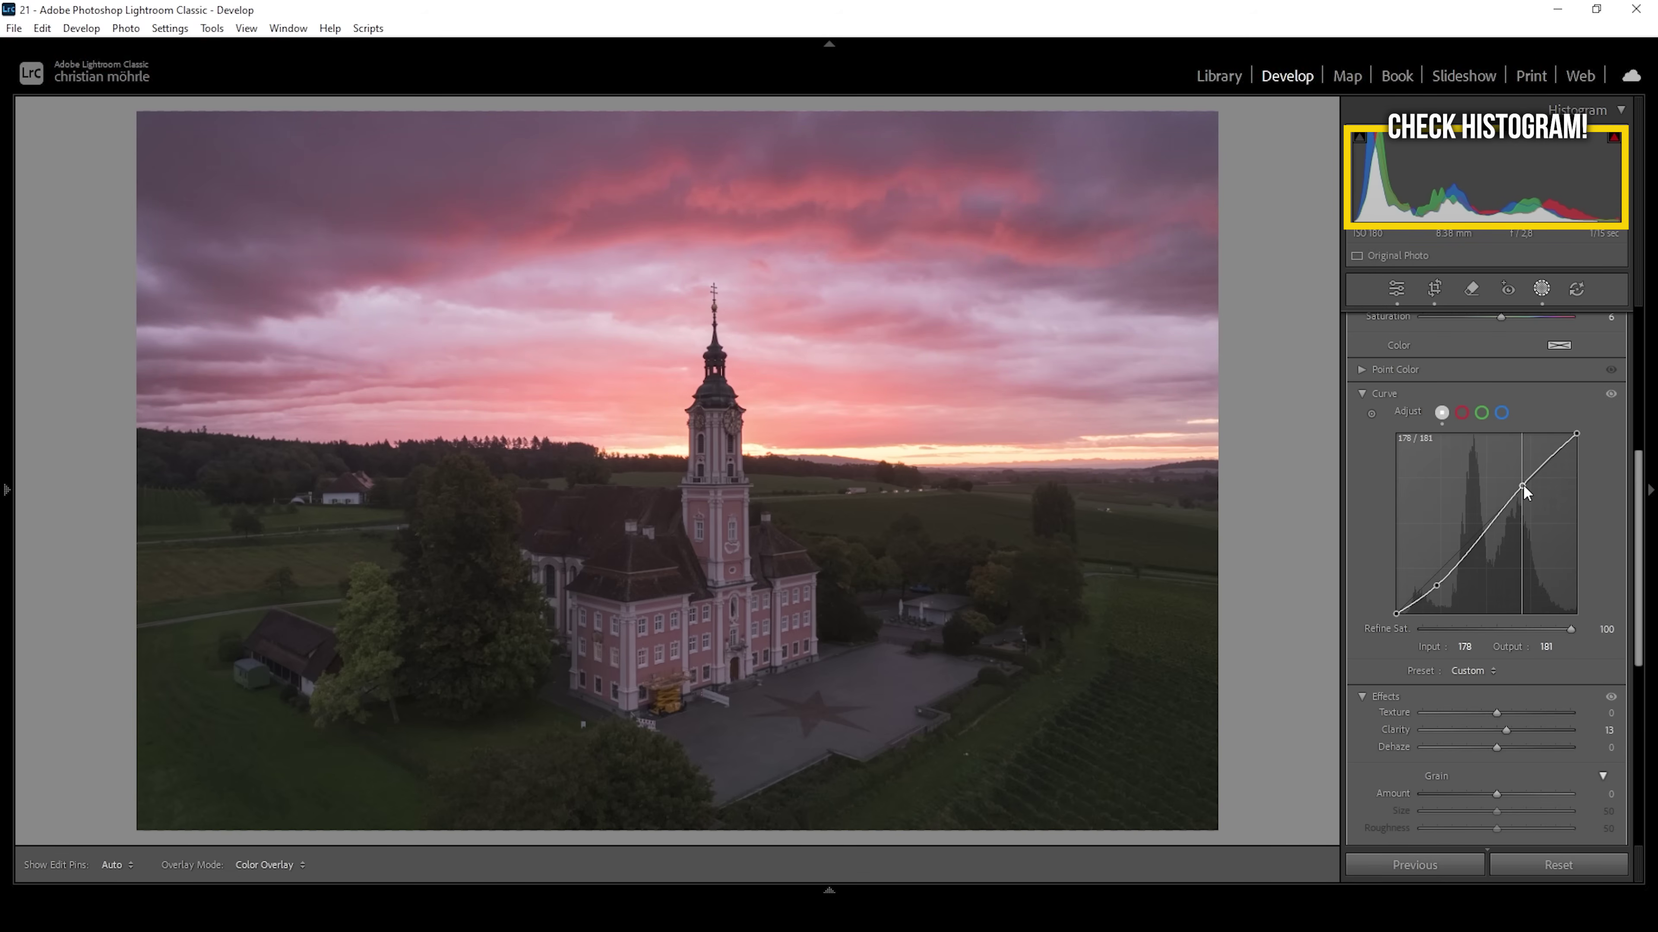
drag(1524, 483, 1525, 482)
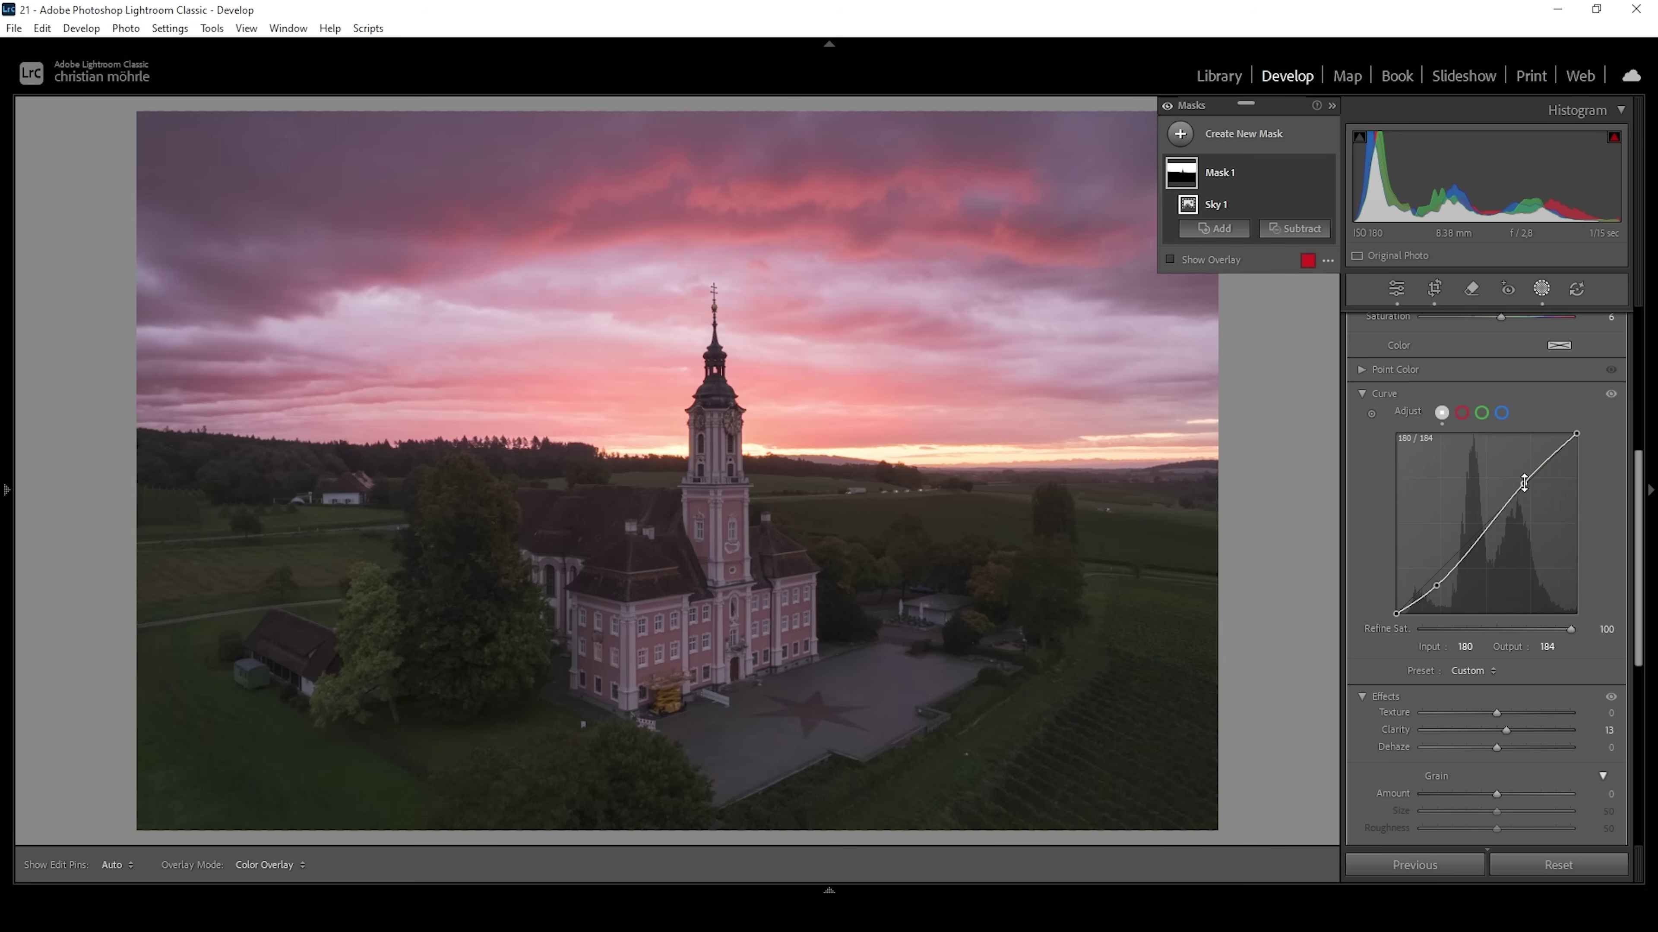
Step: Lower the sky mask's Blue channel top point to output 231, comparing the curve effect before and after
click(1611, 396)
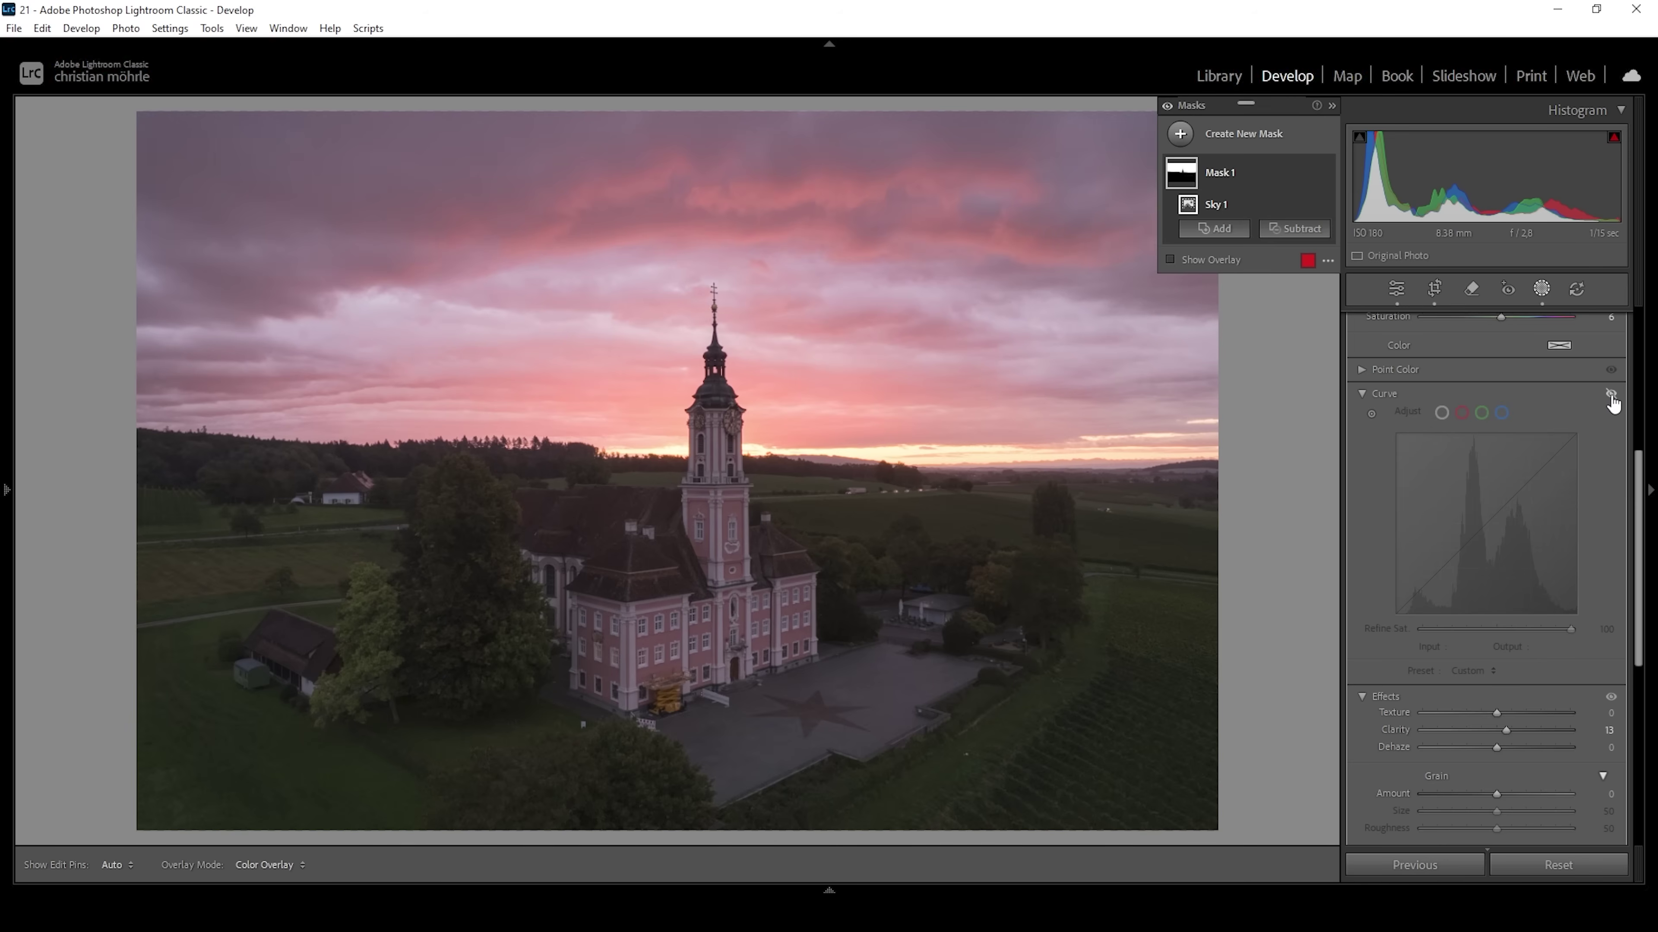
drag(1611, 400, 1606, 398)
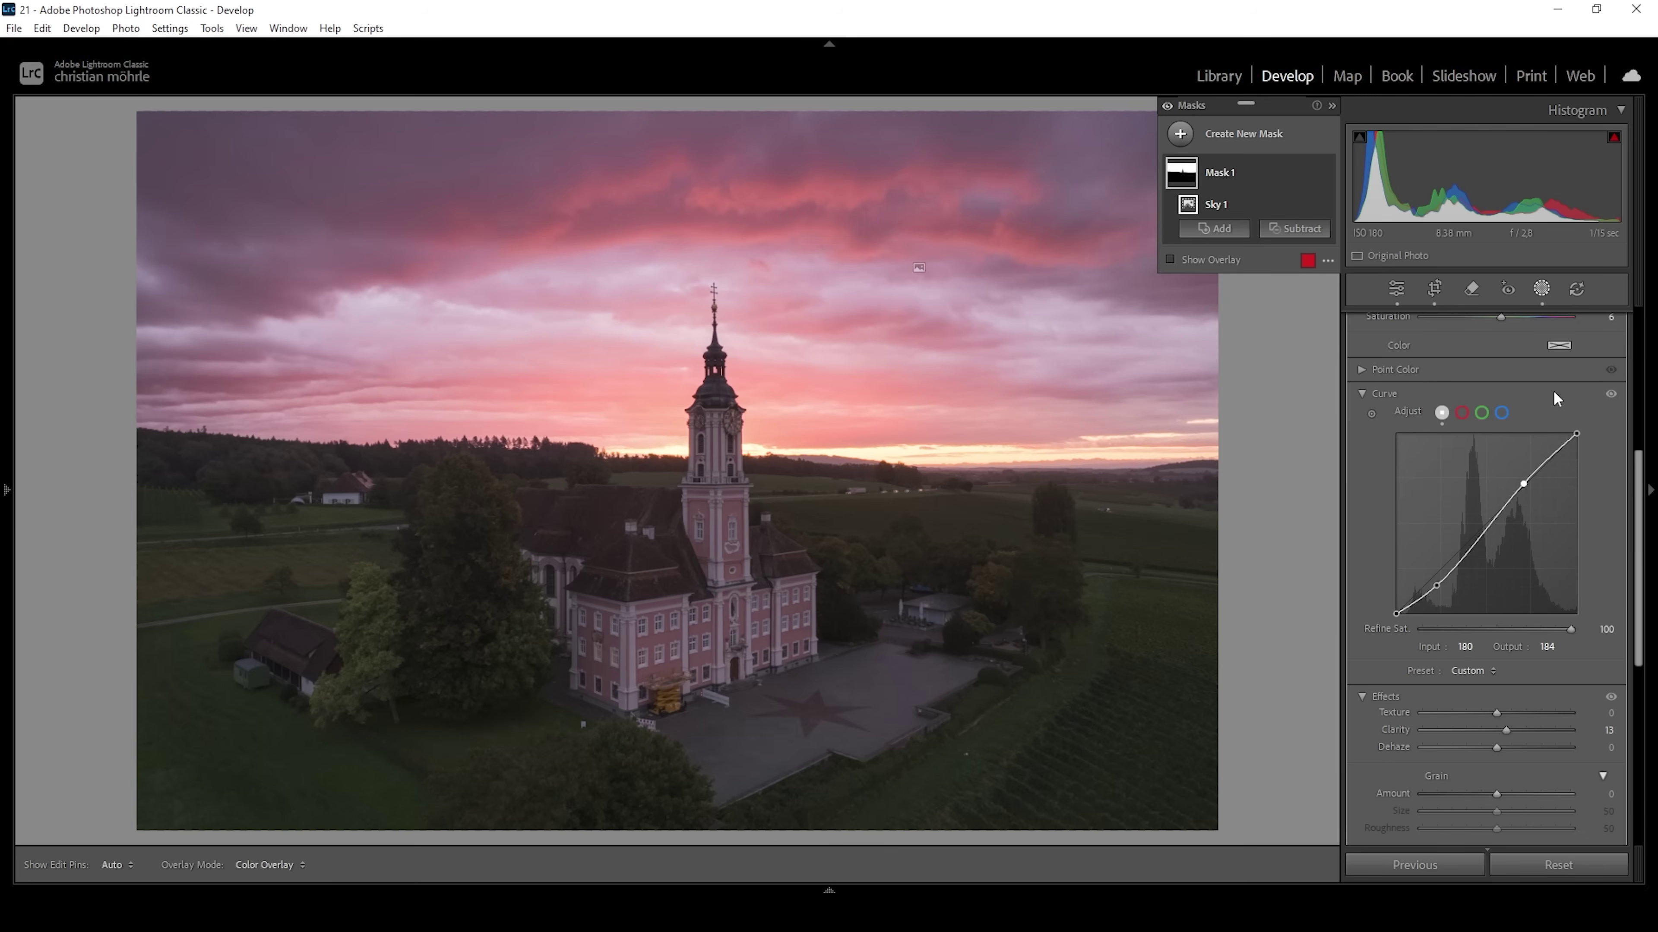
click(1501, 413)
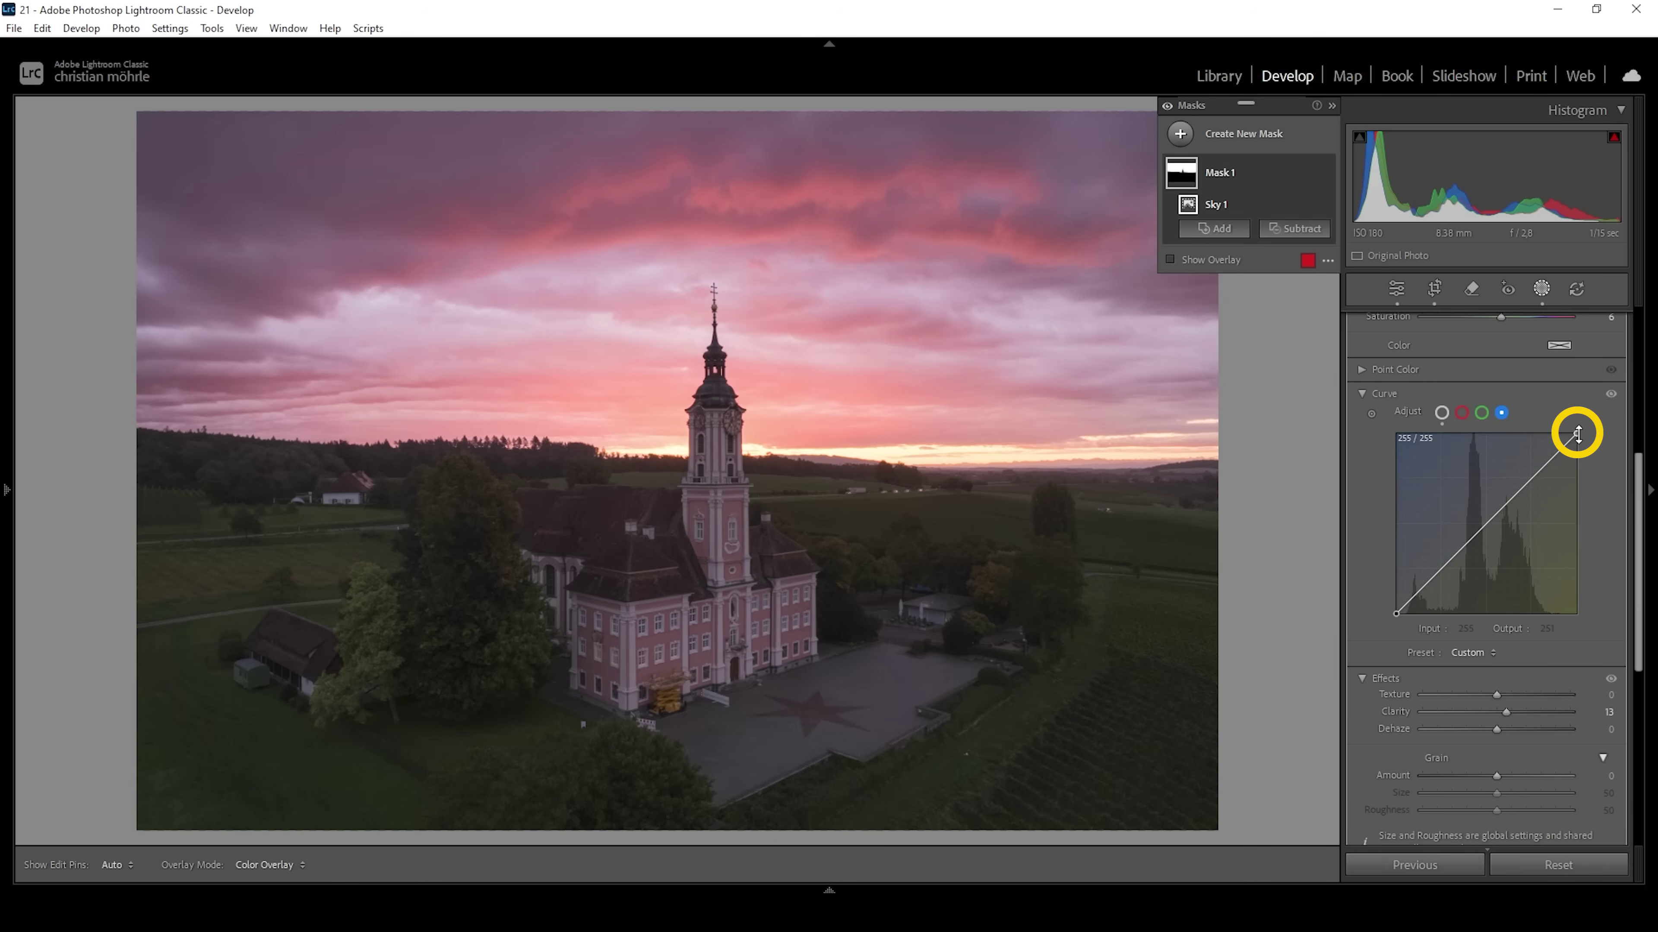
drag(1579, 433, 1594, 452)
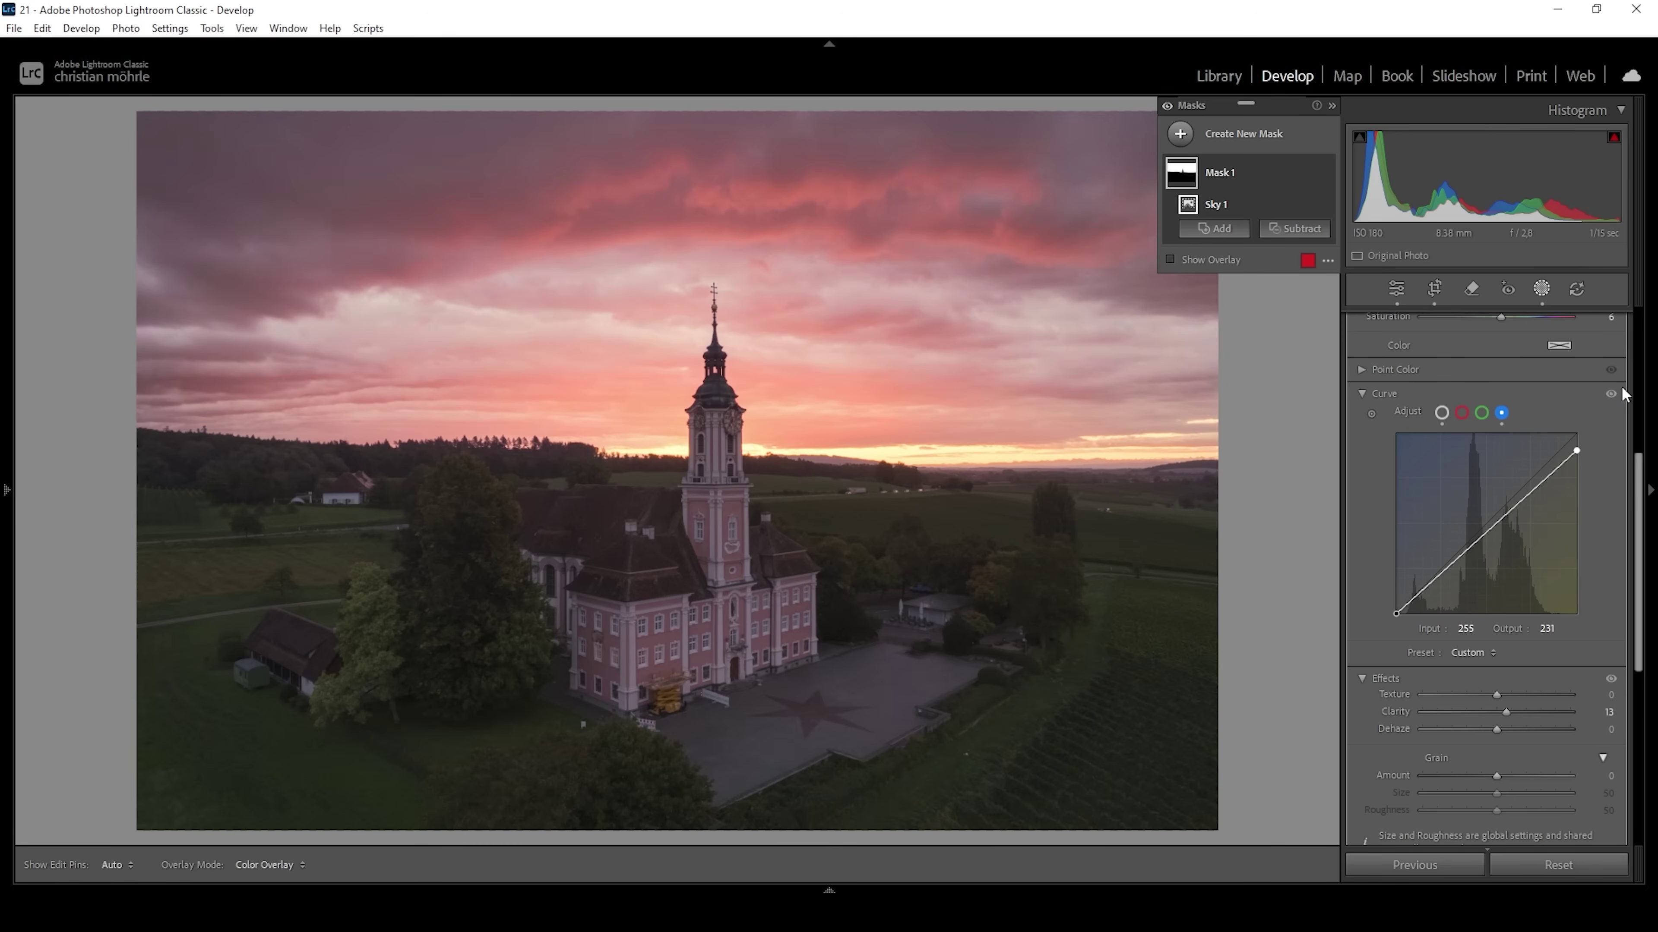
click(1612, 397)
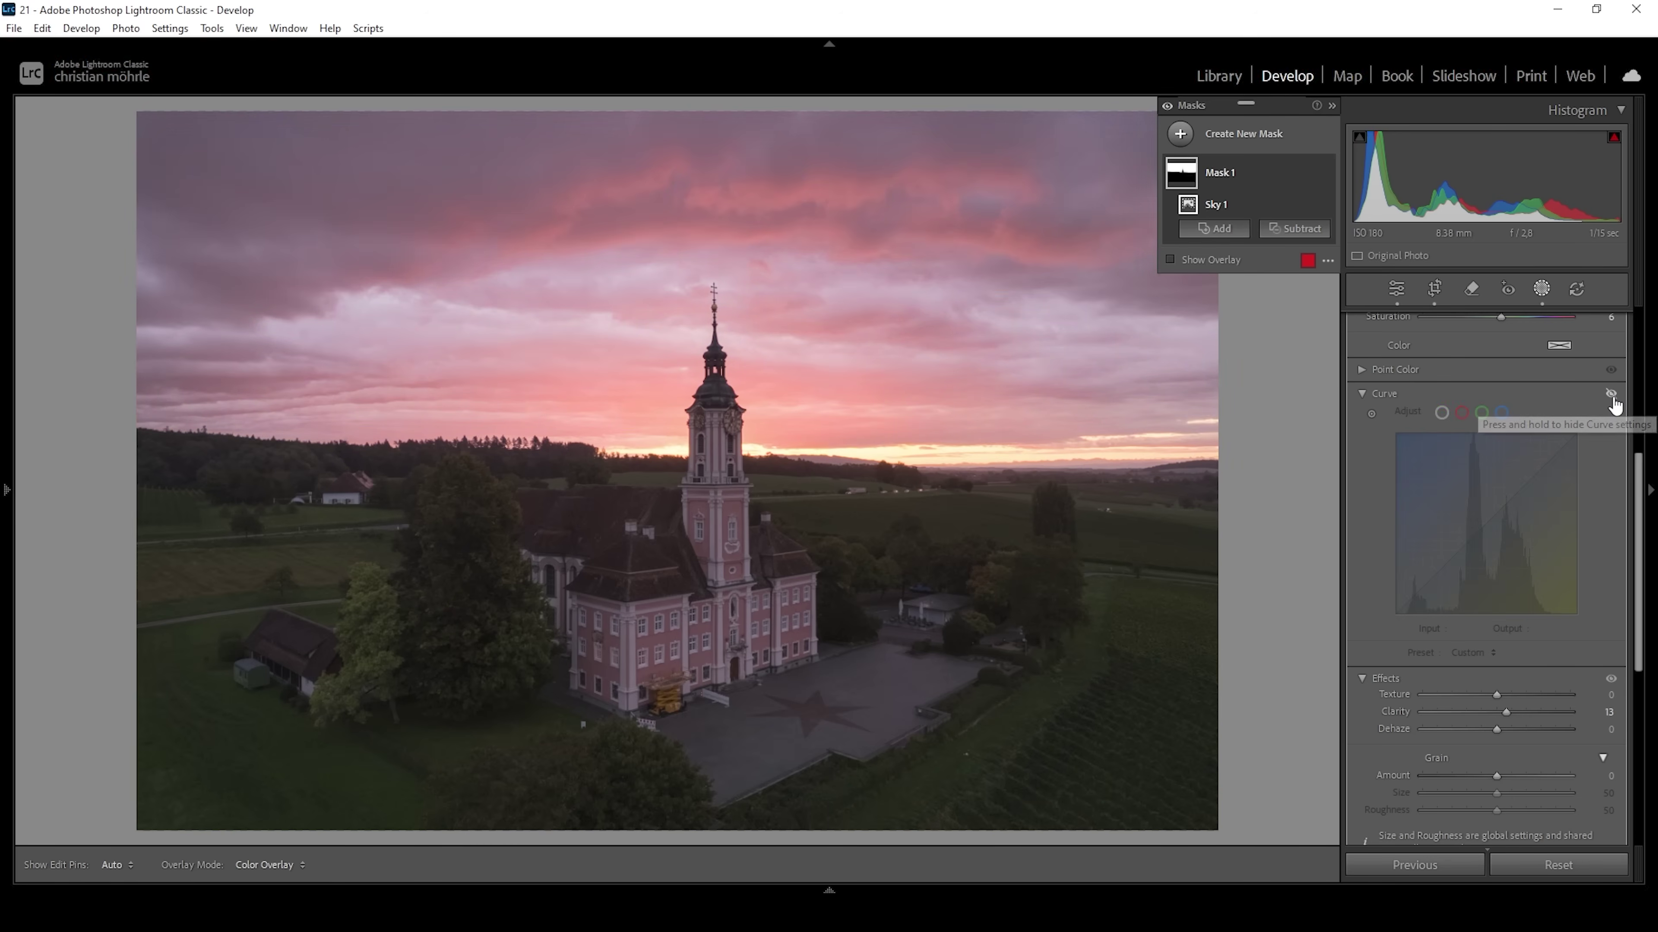
drag(1613, 401, 1612, 399)
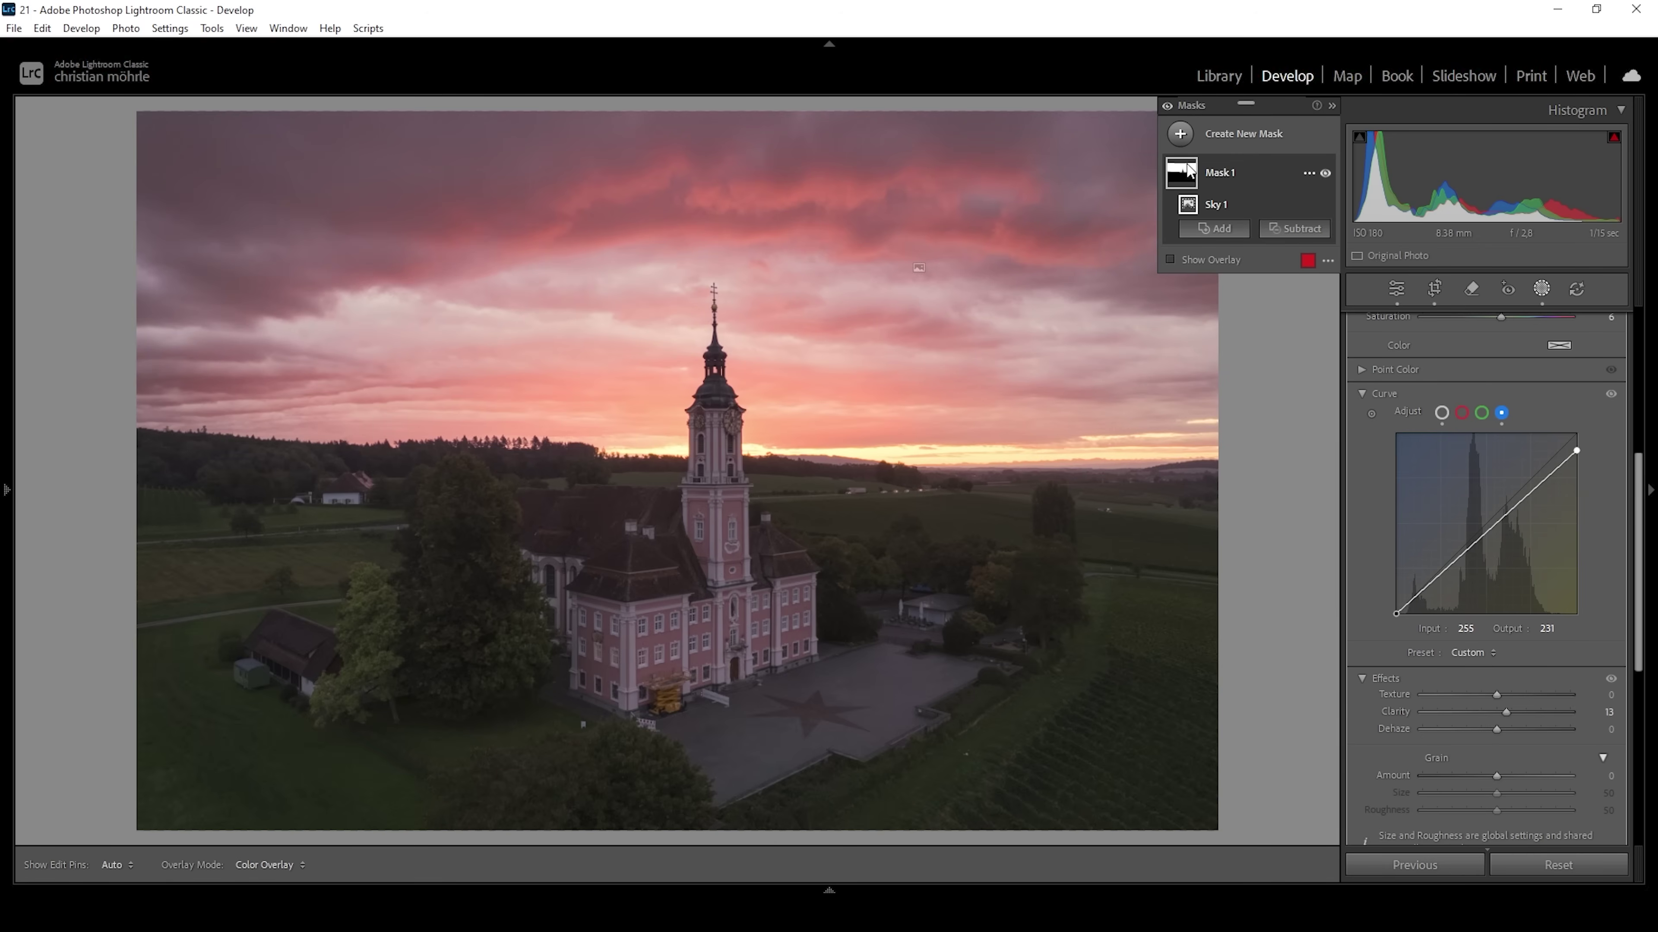
Step: Add Mask 2 as a new Select Sky mask
click(1178, 133)
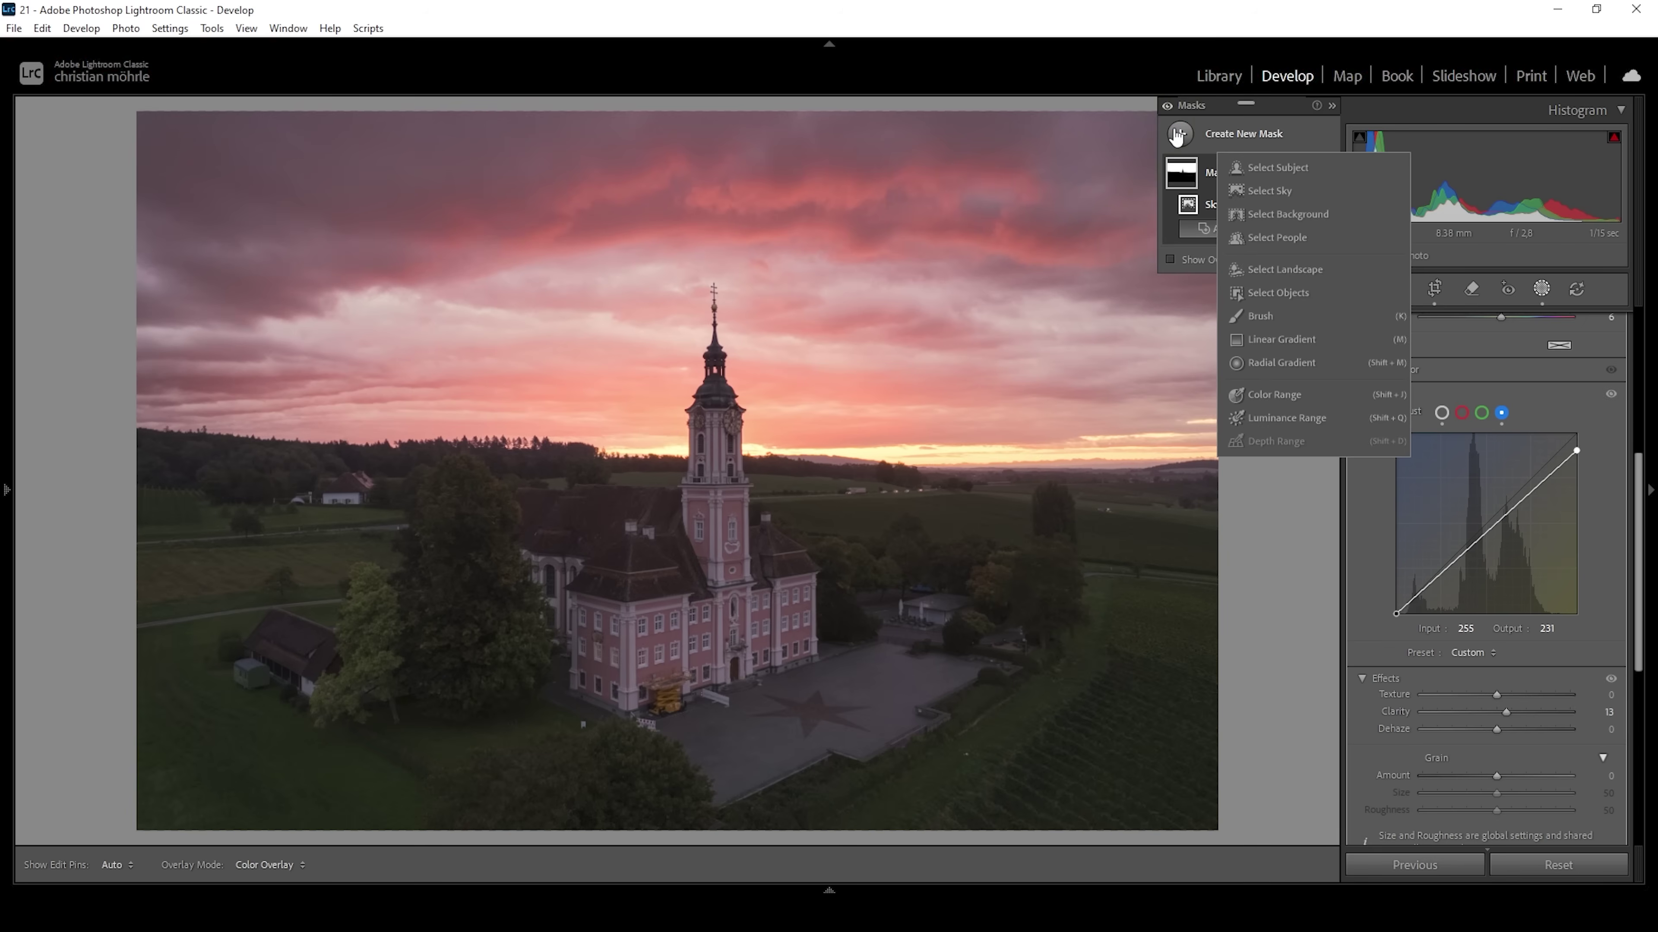
click(1277, 194)
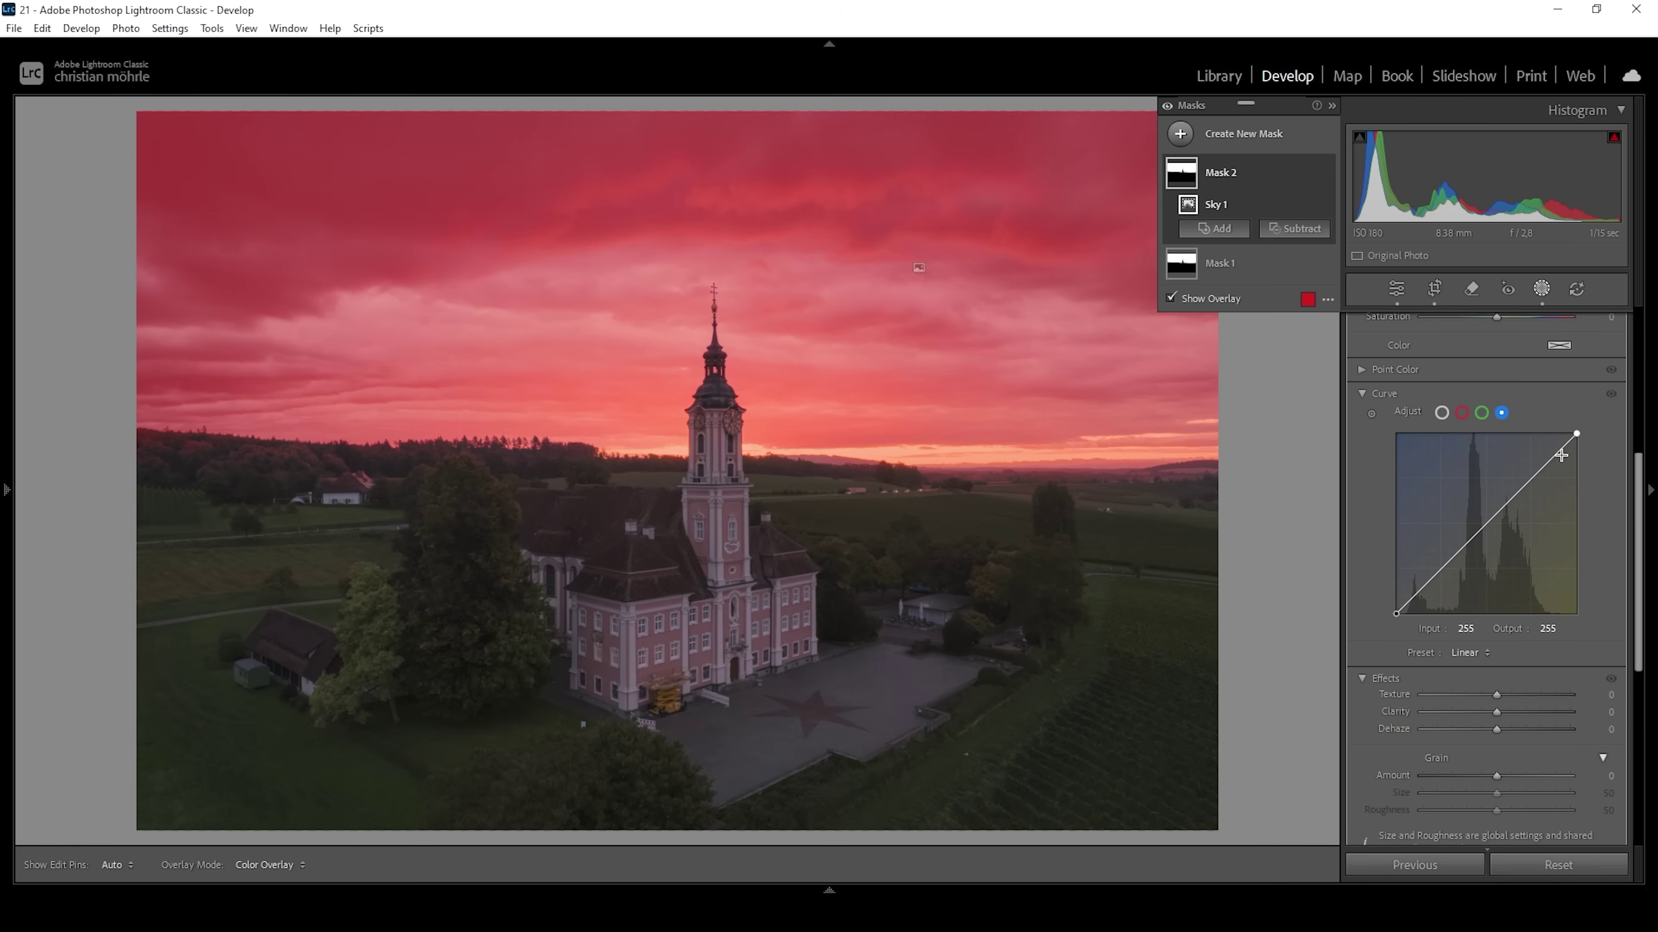
drag(1640, 470, 1651, 319)
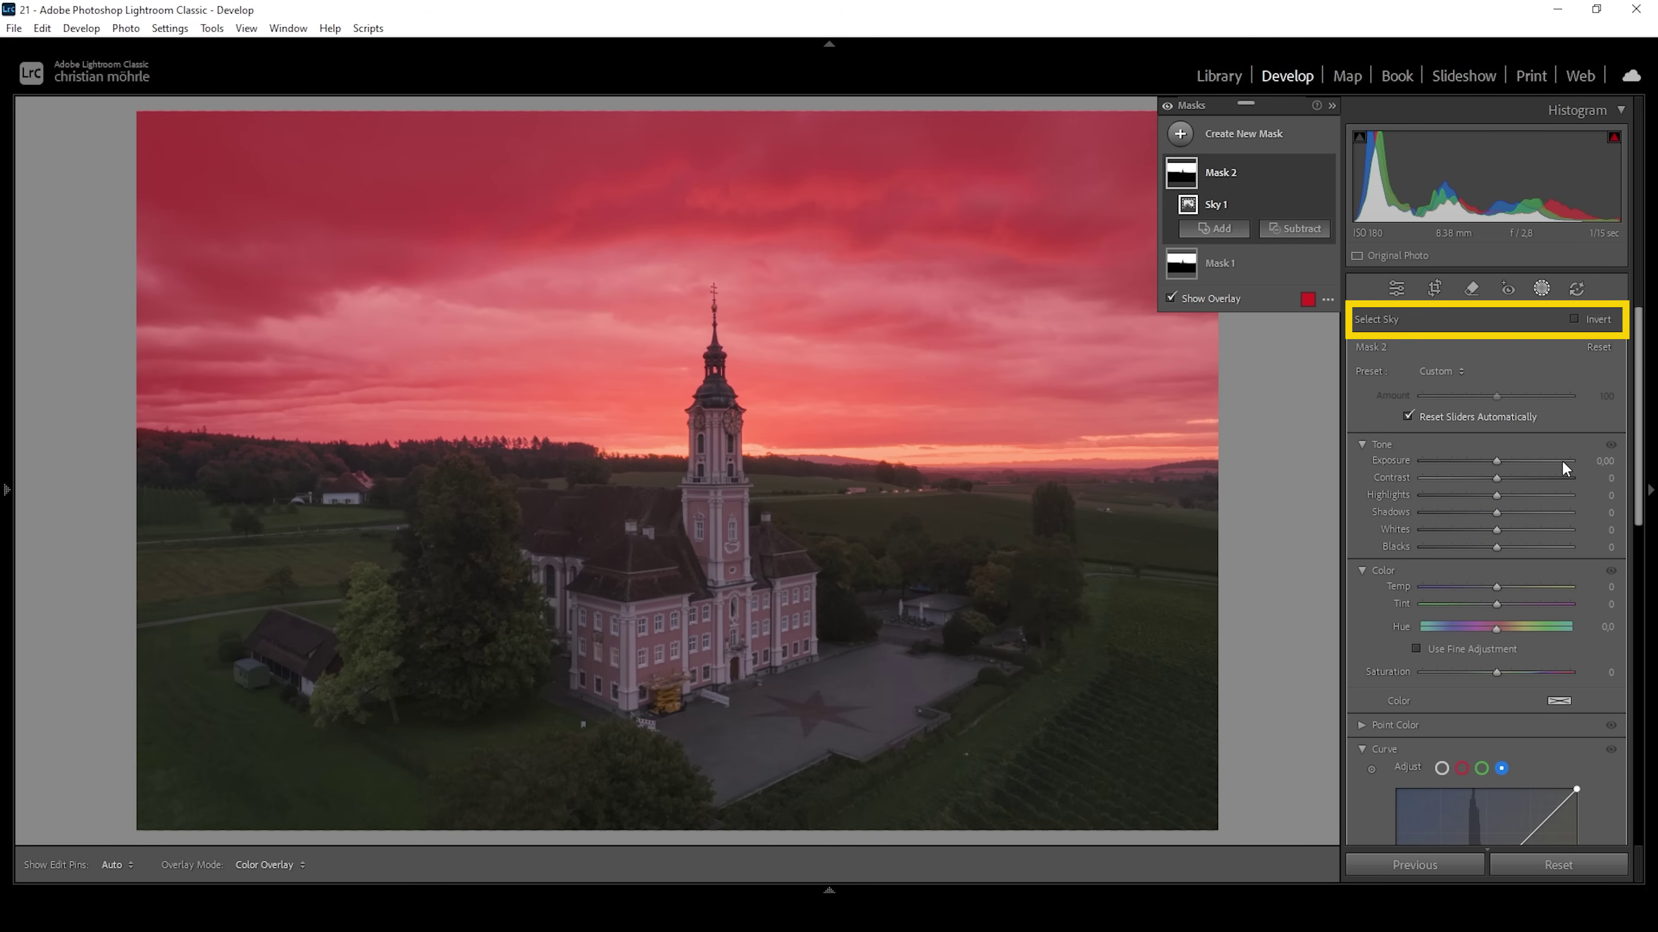
Step: Invert Mask 2 and set Exposure 0.25, Contrast 14, Shadows 9, Whites 56, Blacks 2, Temp 7, Tint -19, Saturation 30
click(1575, 318)
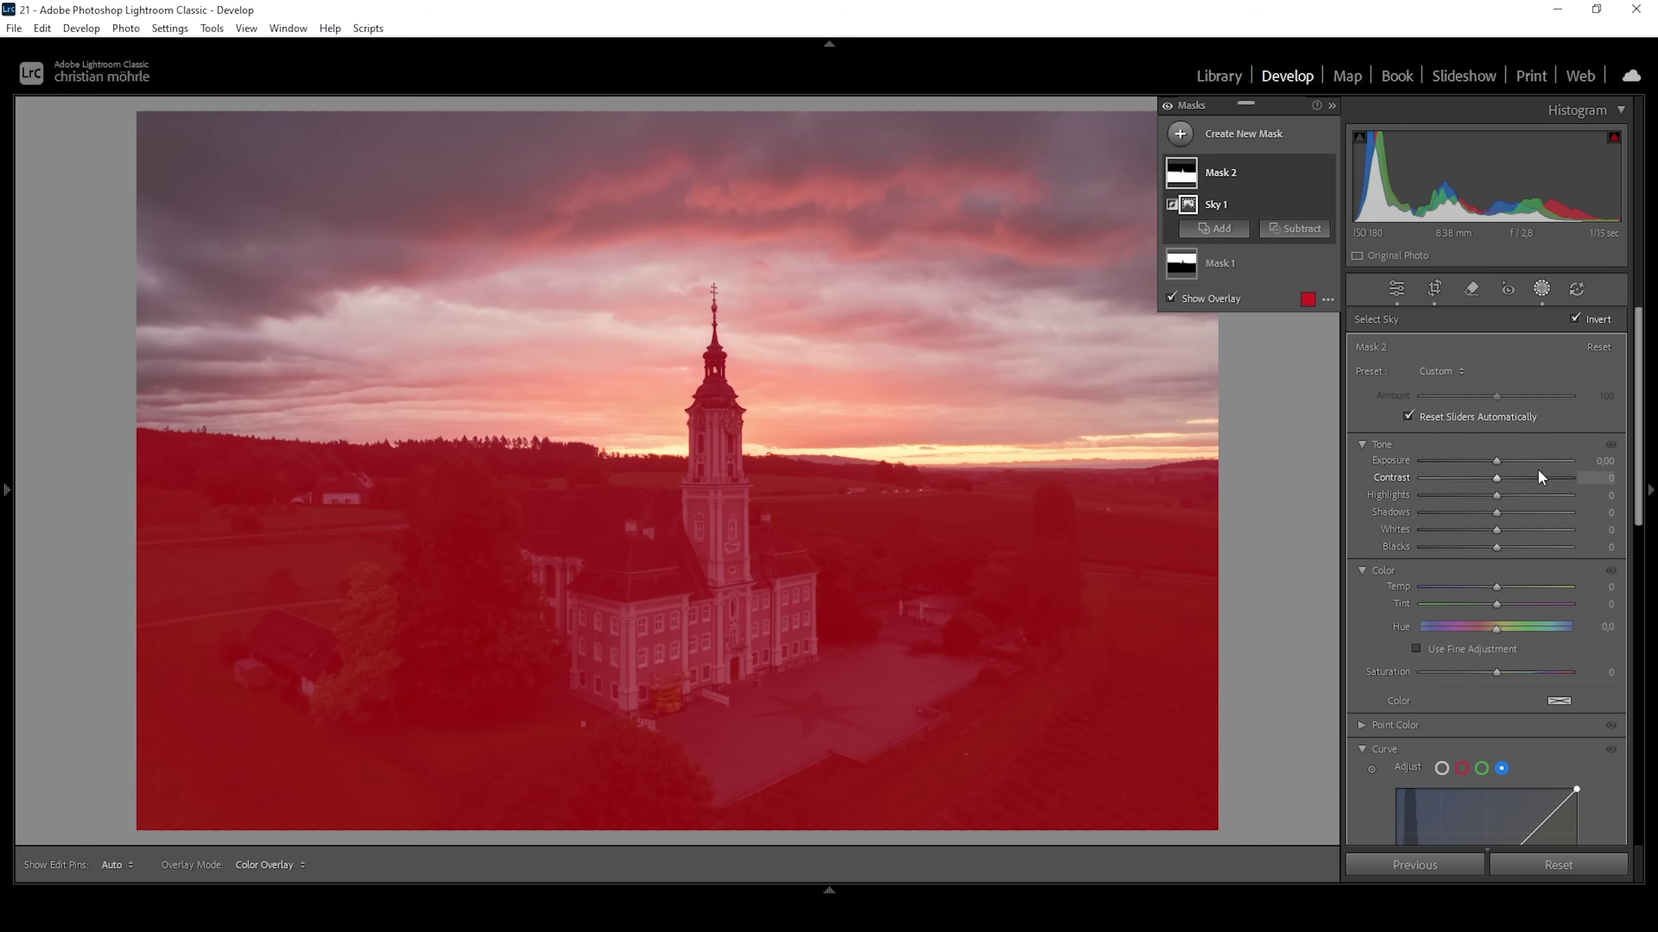
drag(1497, 461, 1527, 537)
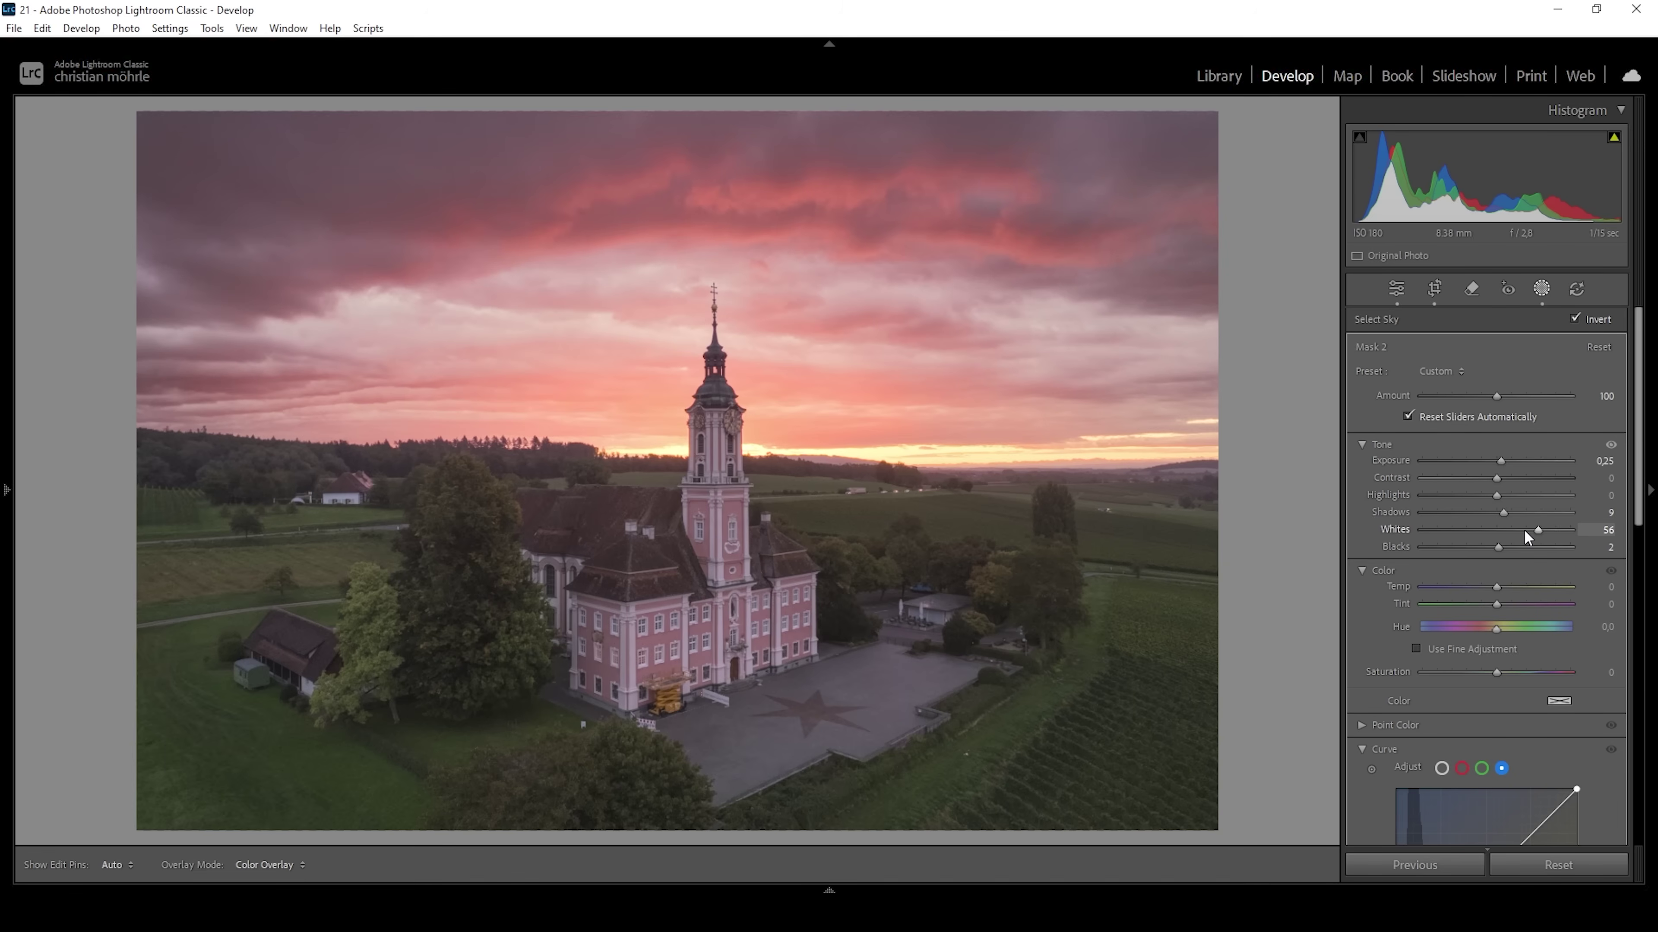
drag(1524, 529, 1506, 478)
drag(1499, 587, 1496, 605)
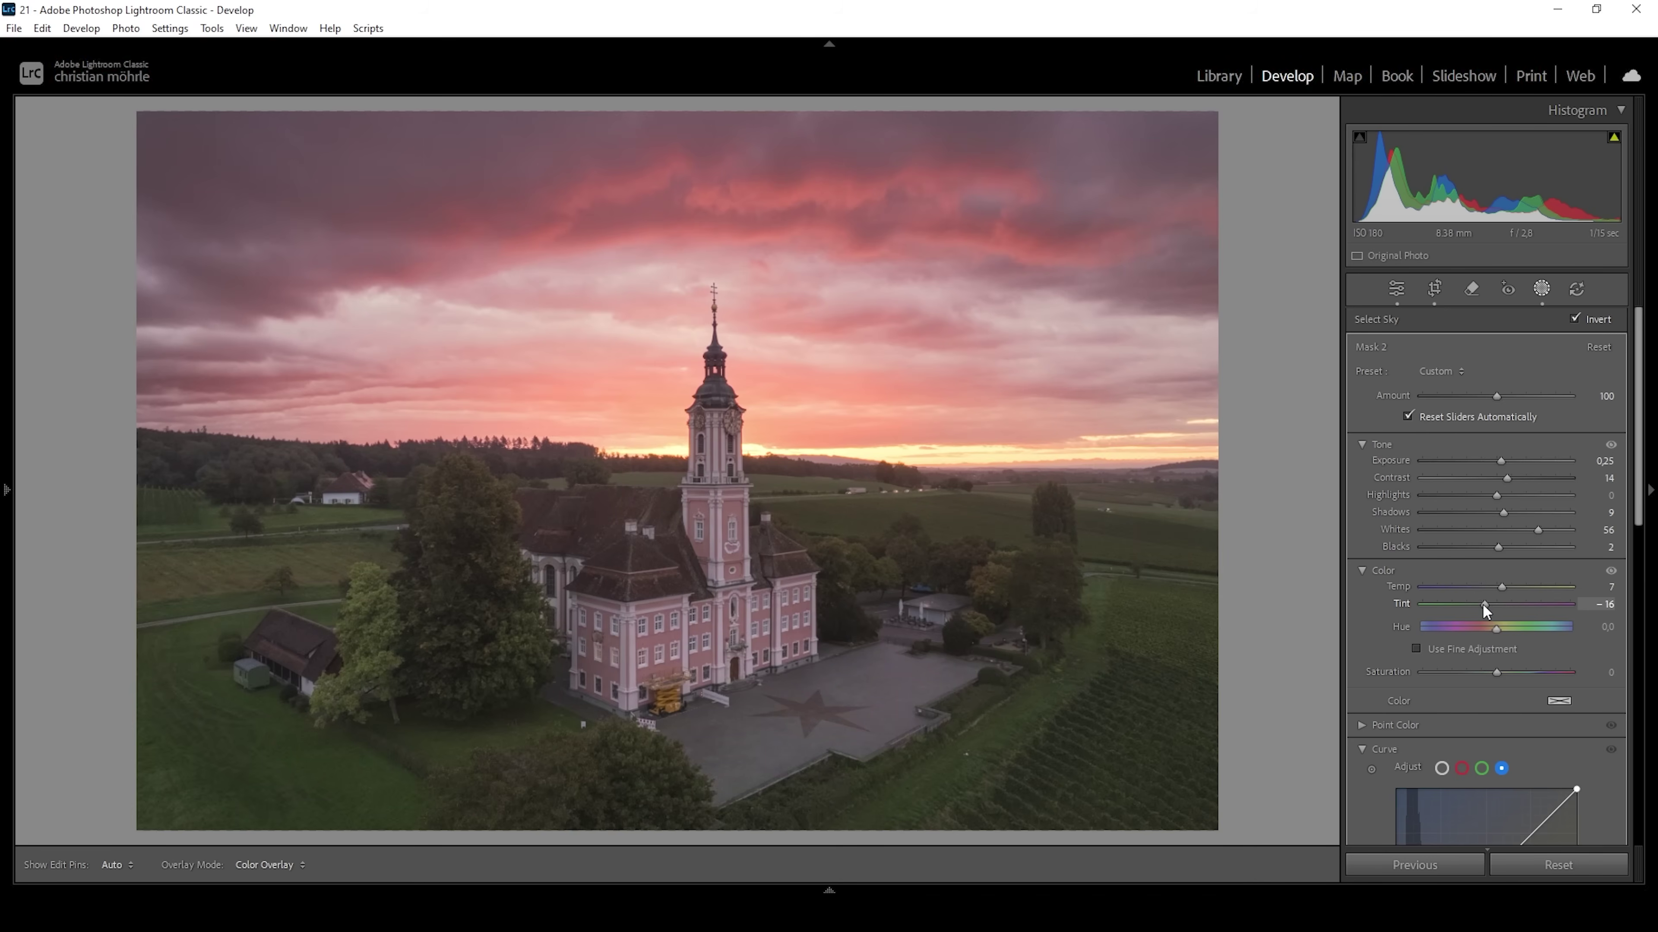
drag(1482, 604, 1481, 604)
drag(1496, 673, 1521, 667)
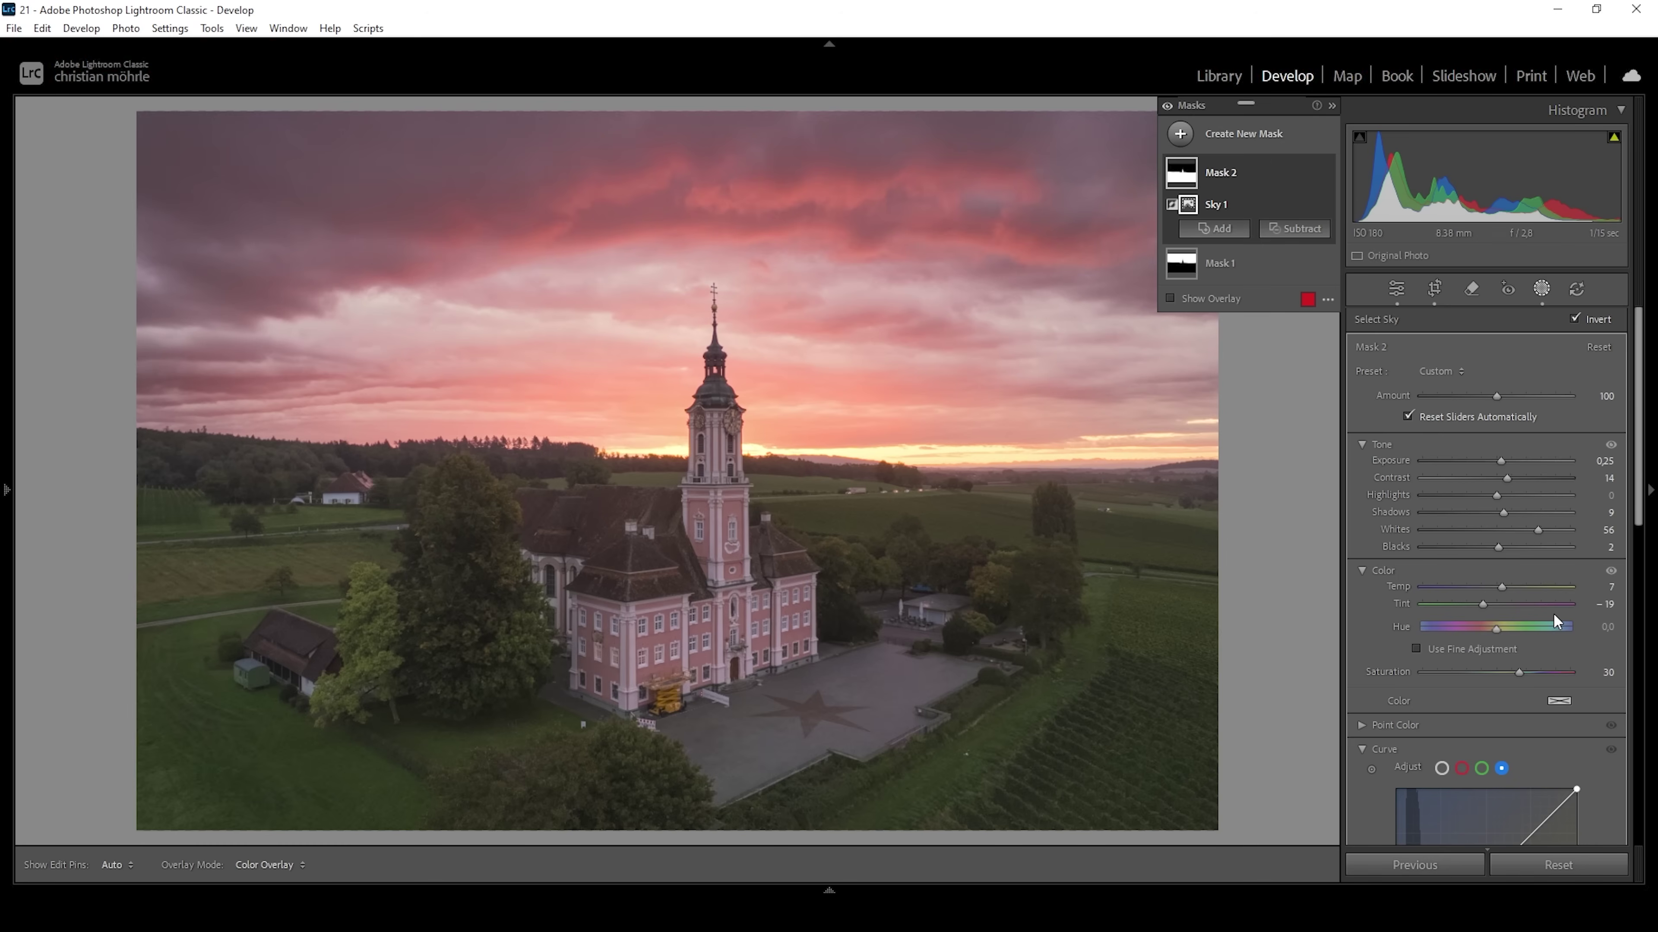
drag(1639, 323, 1636, 444)
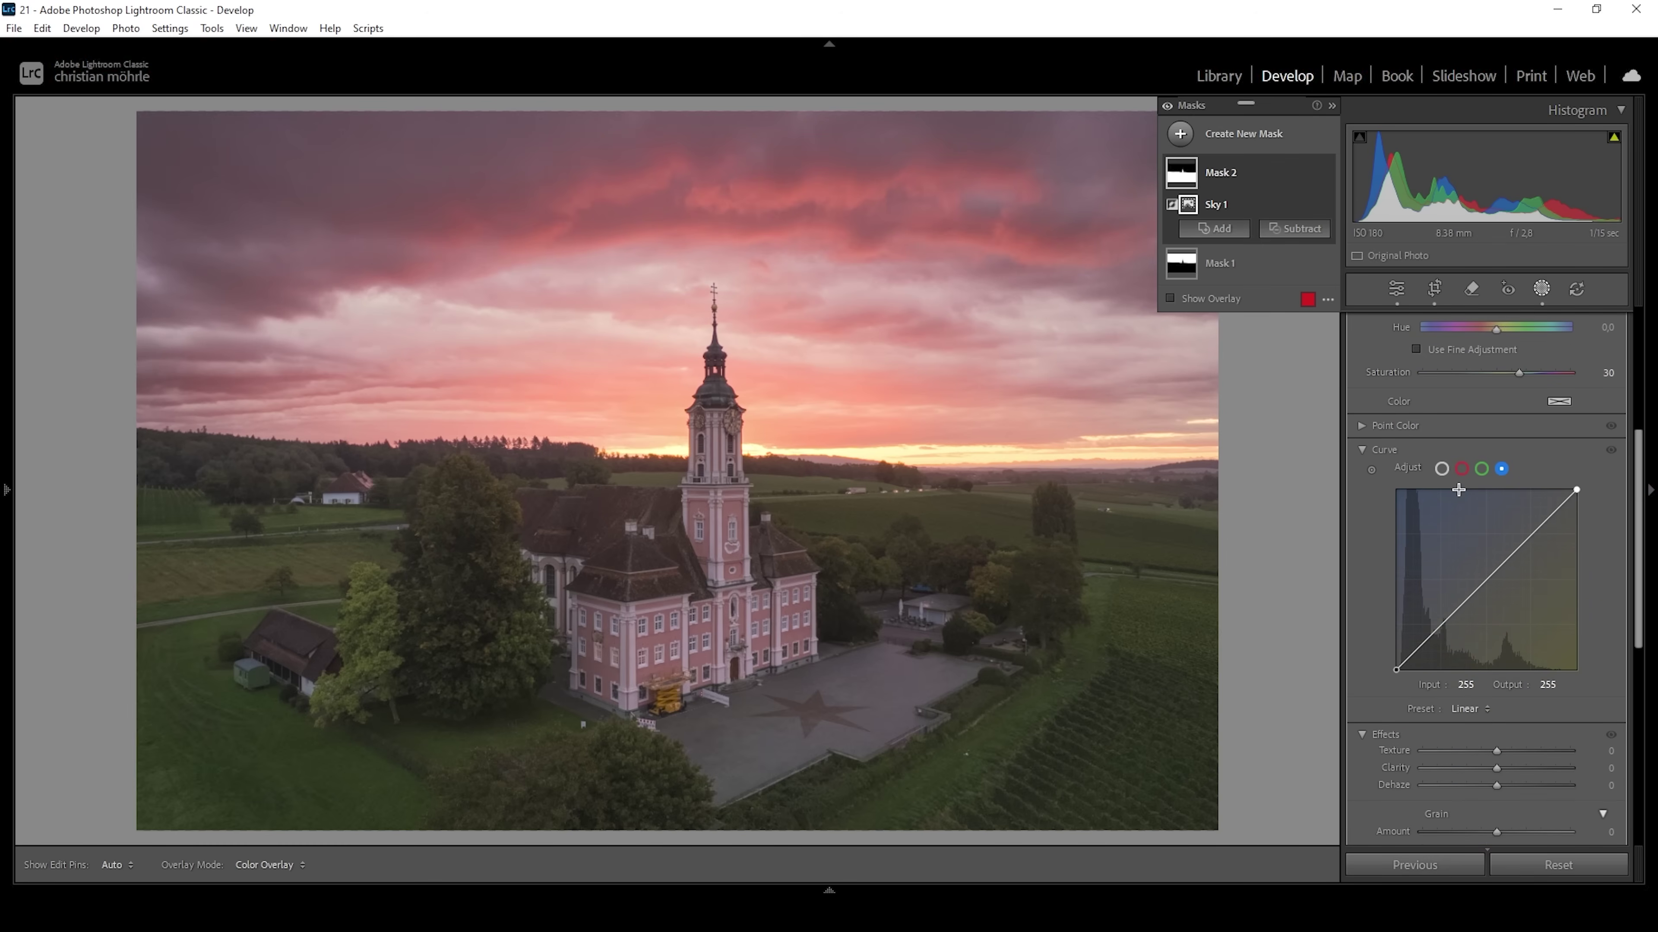
Step: Shape Mask 2's RGB curve with shadow, midtone and upper-tone points for gentle contrast
click(1442, 468)
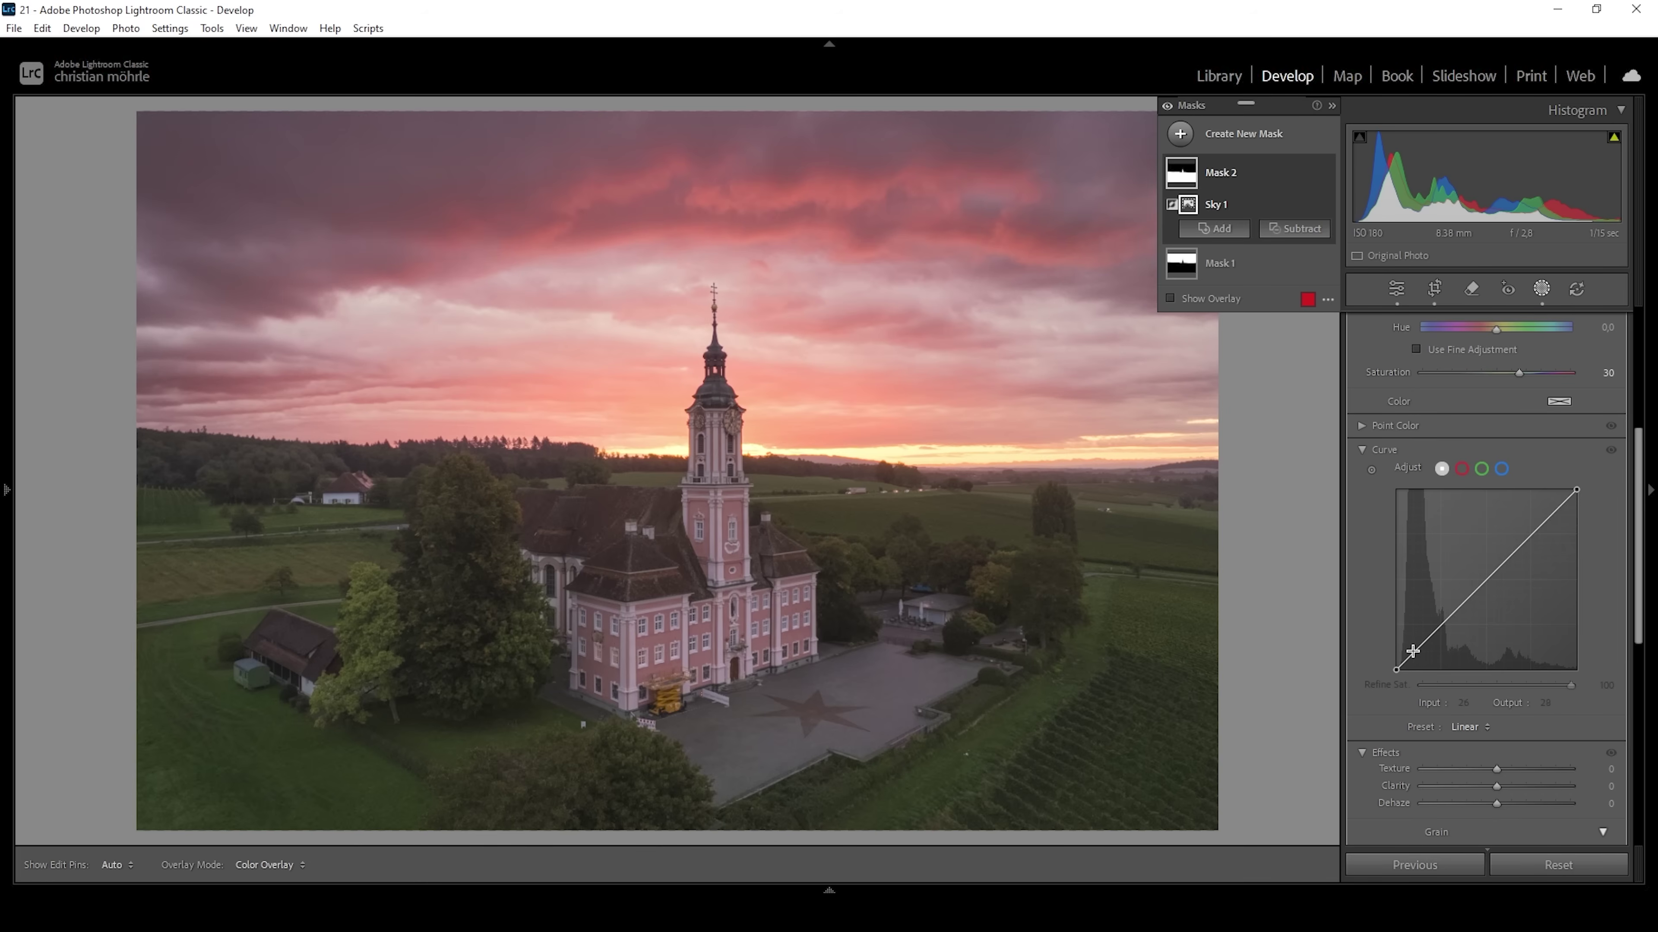
drag(1413, 651, 1413, 658)
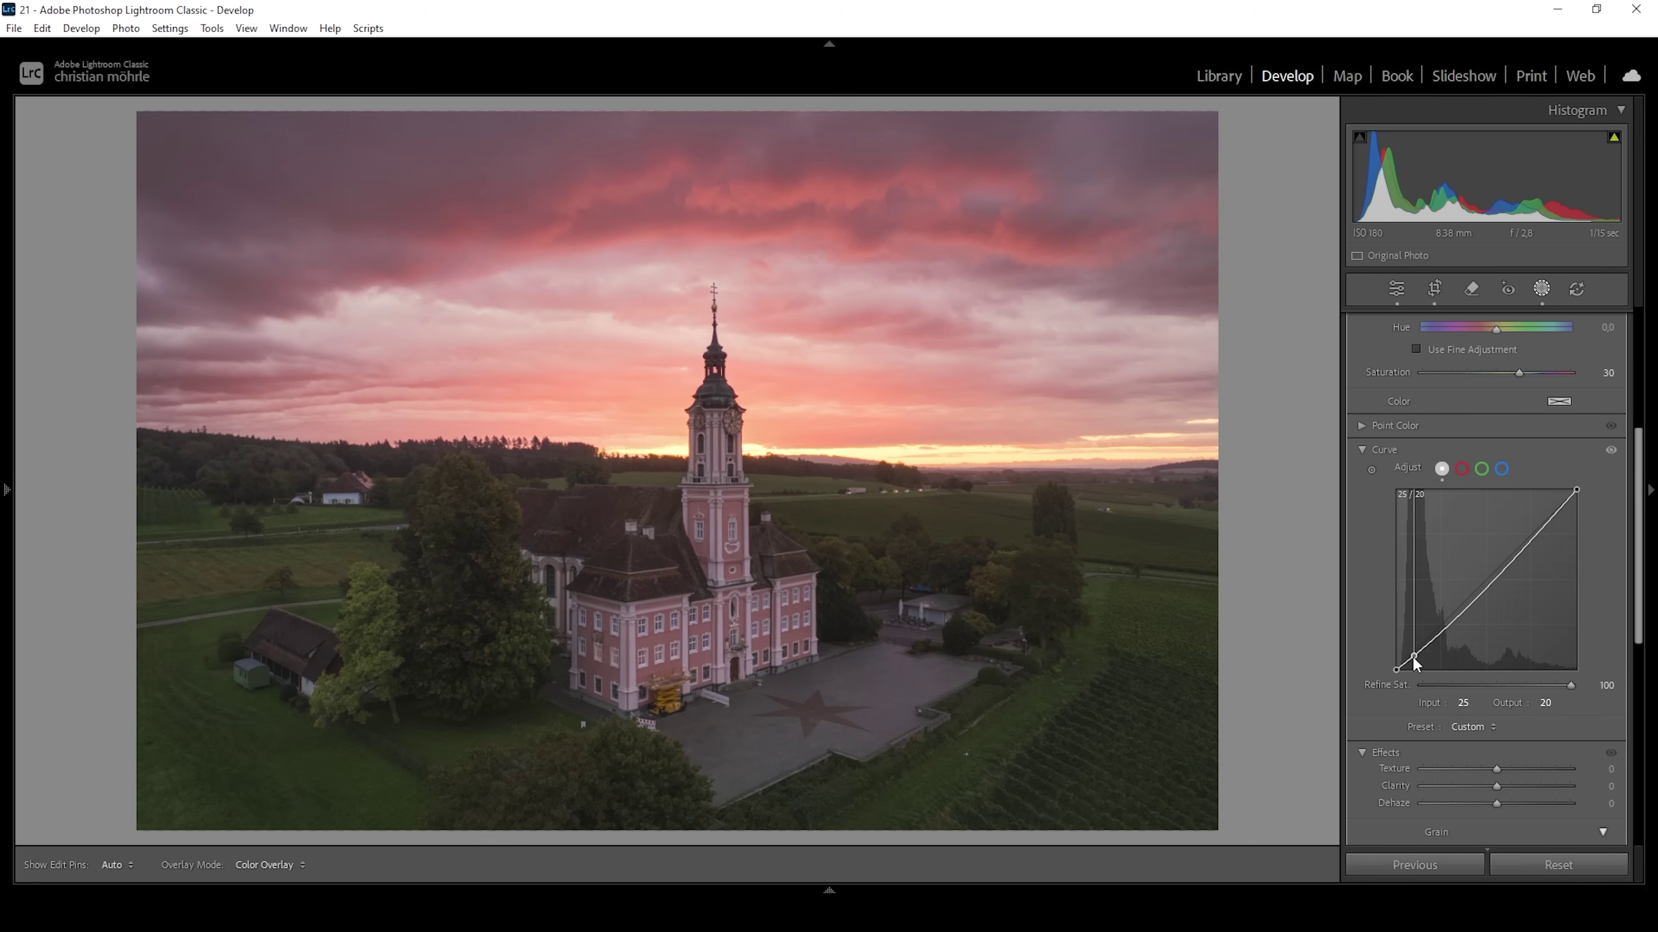
drag(1411, 656, 1411, 659)
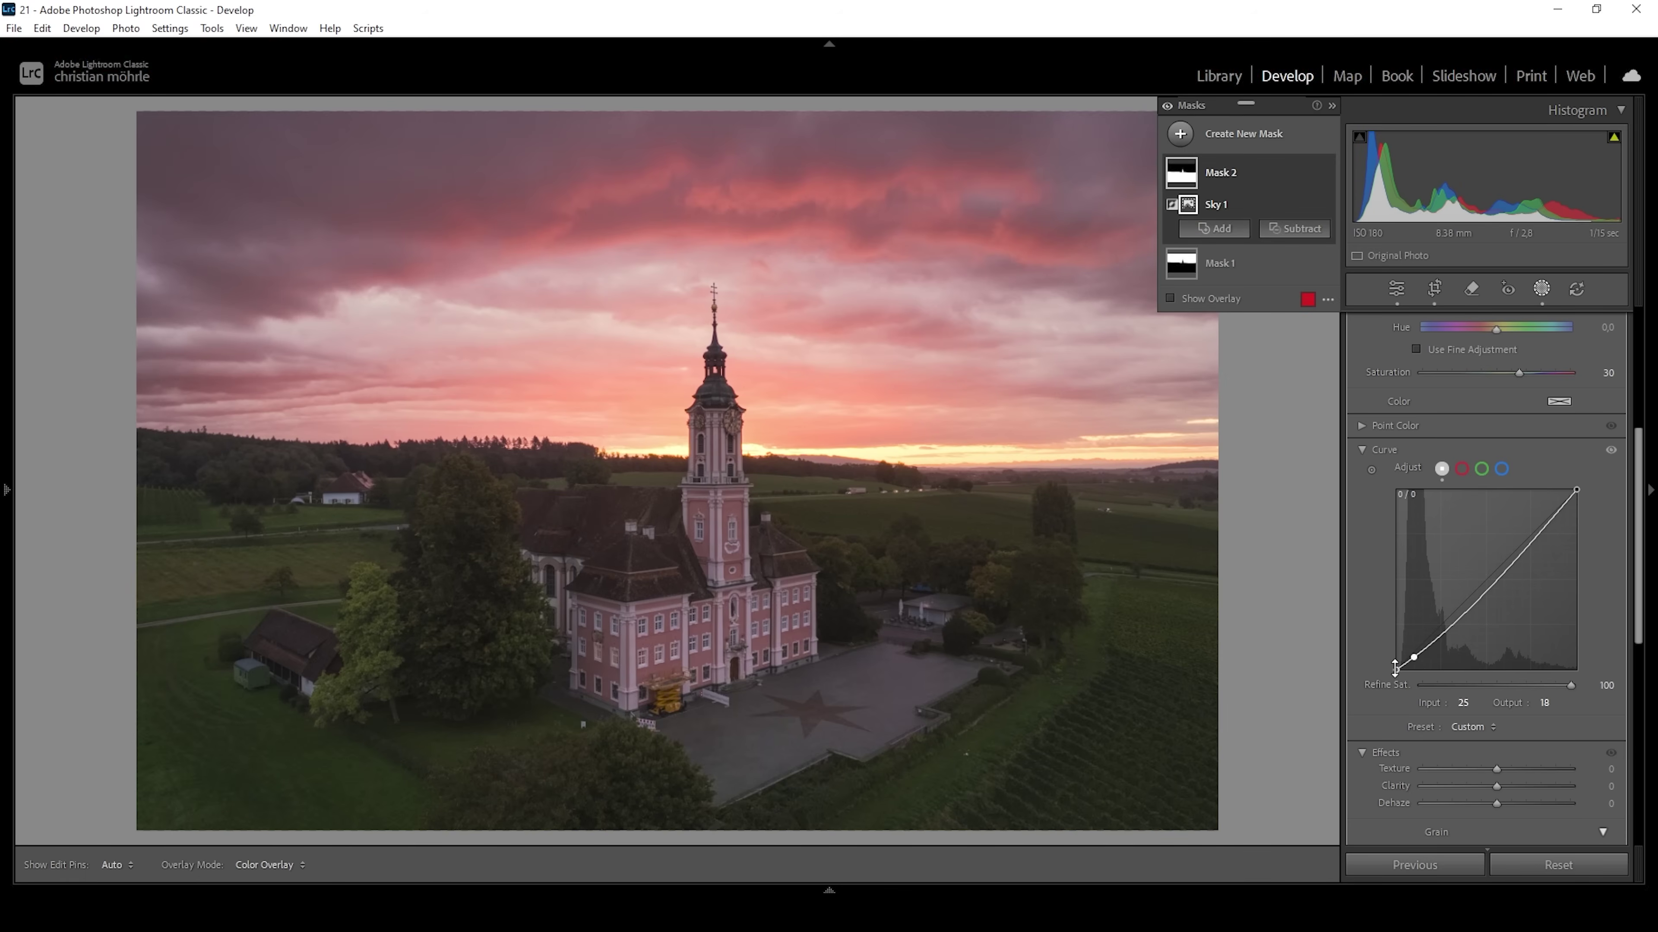
drag(1392, 672, 1394, 668)
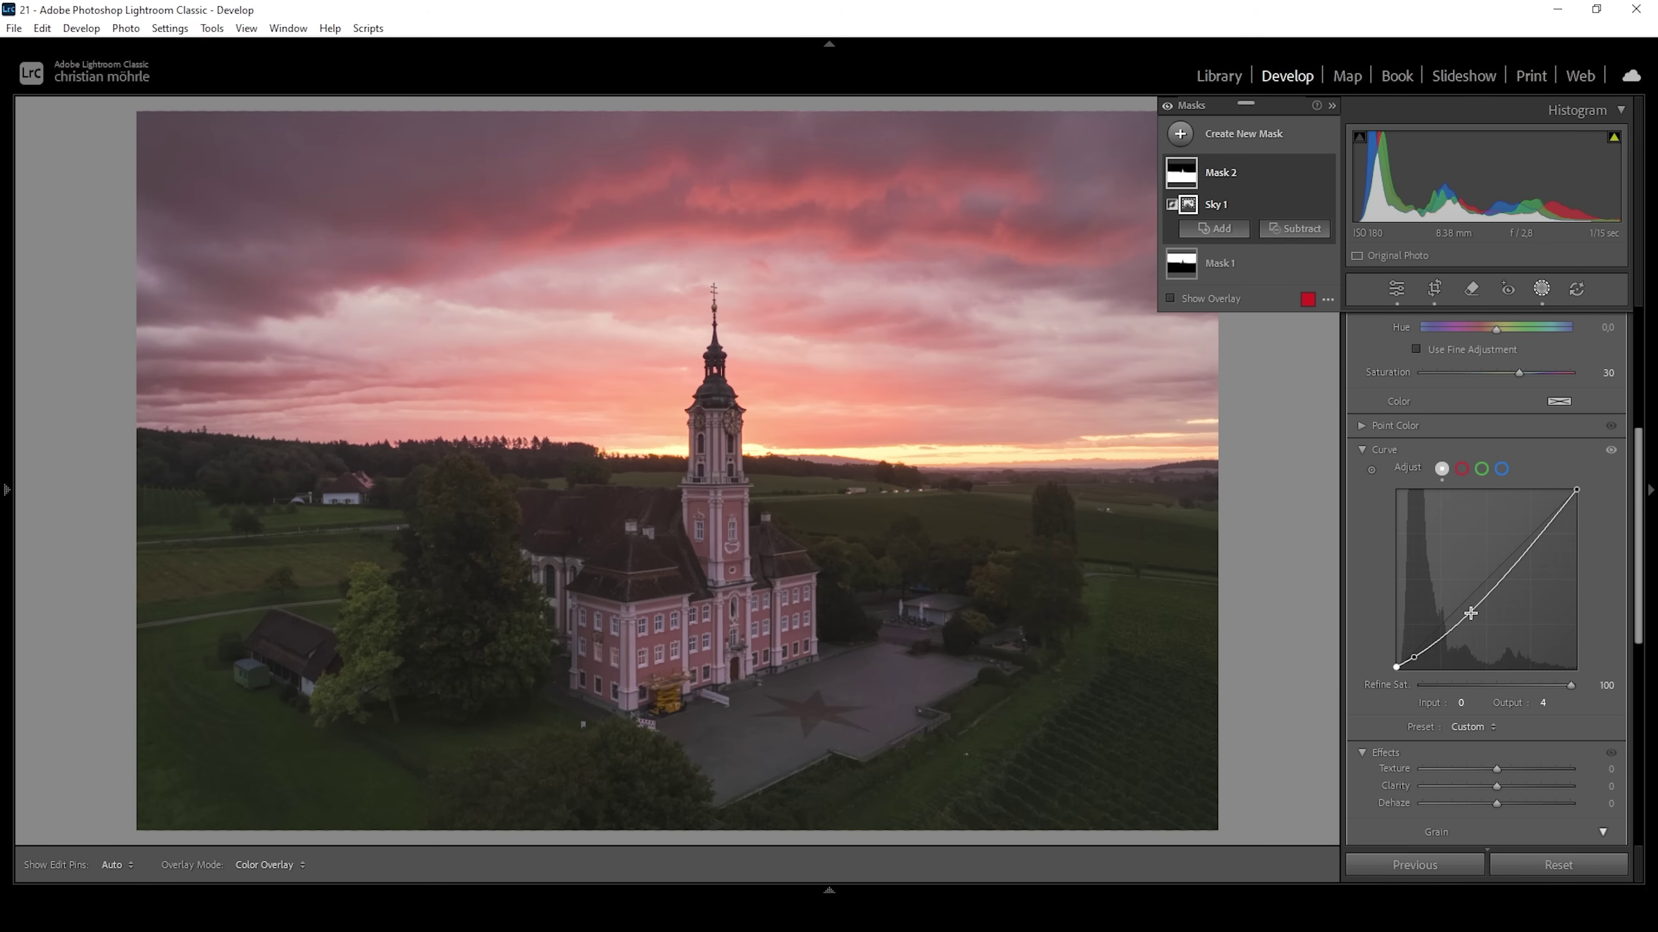
click(1471, 611)
drag(1472, 609, 1476, 596)
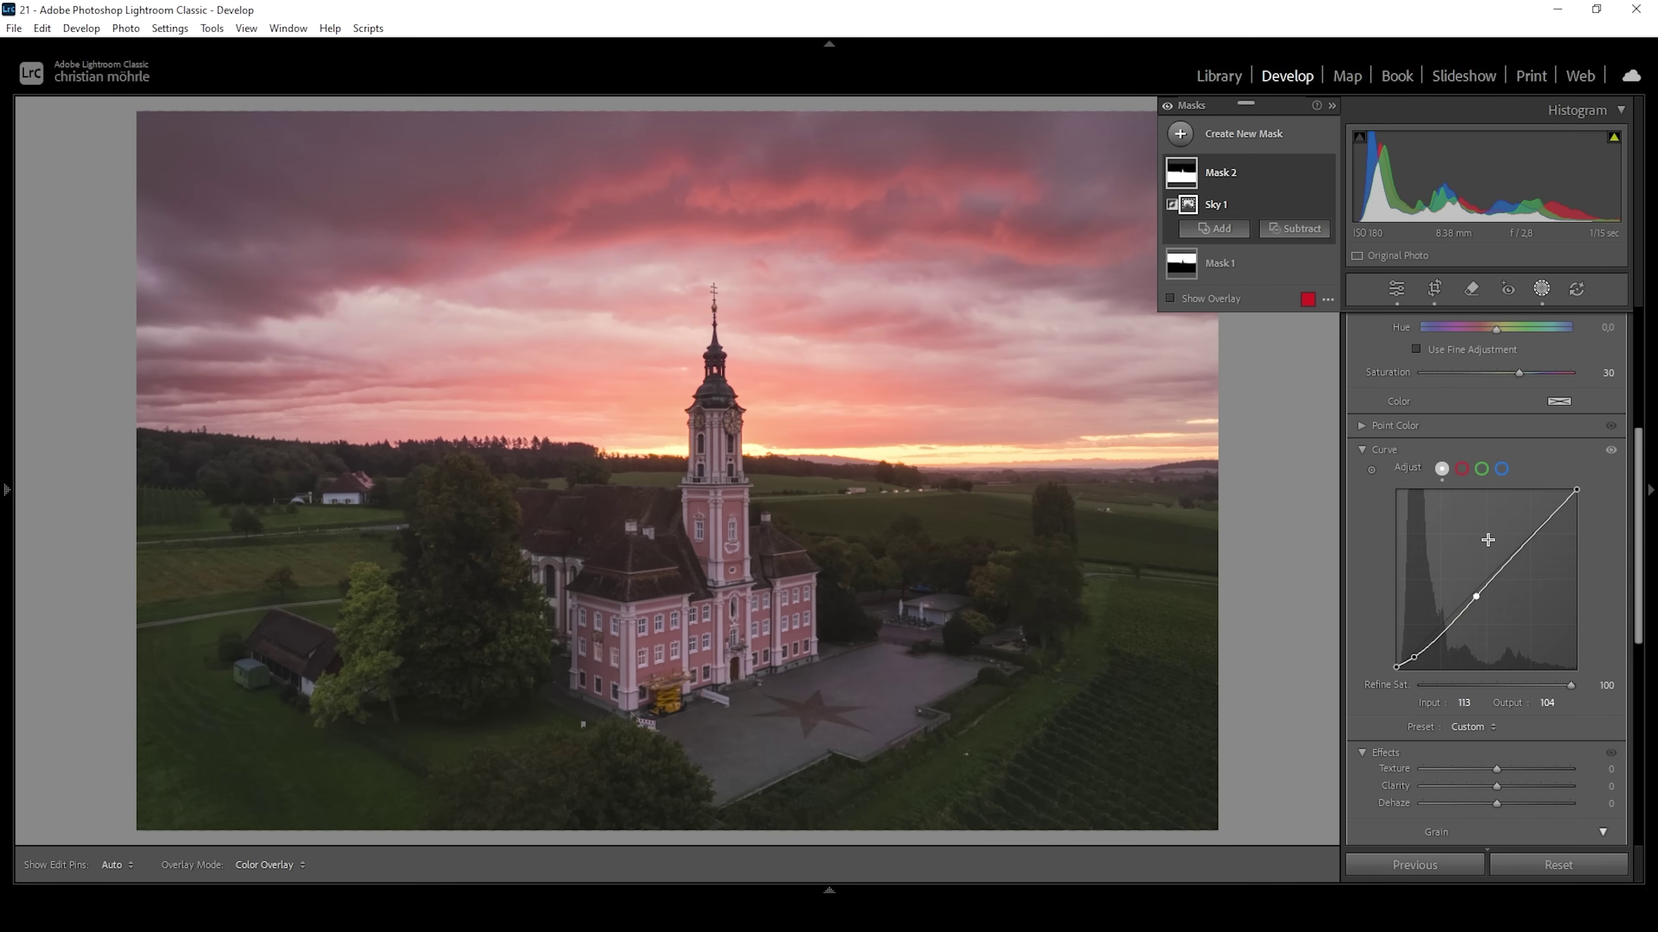
click(1527, 542)
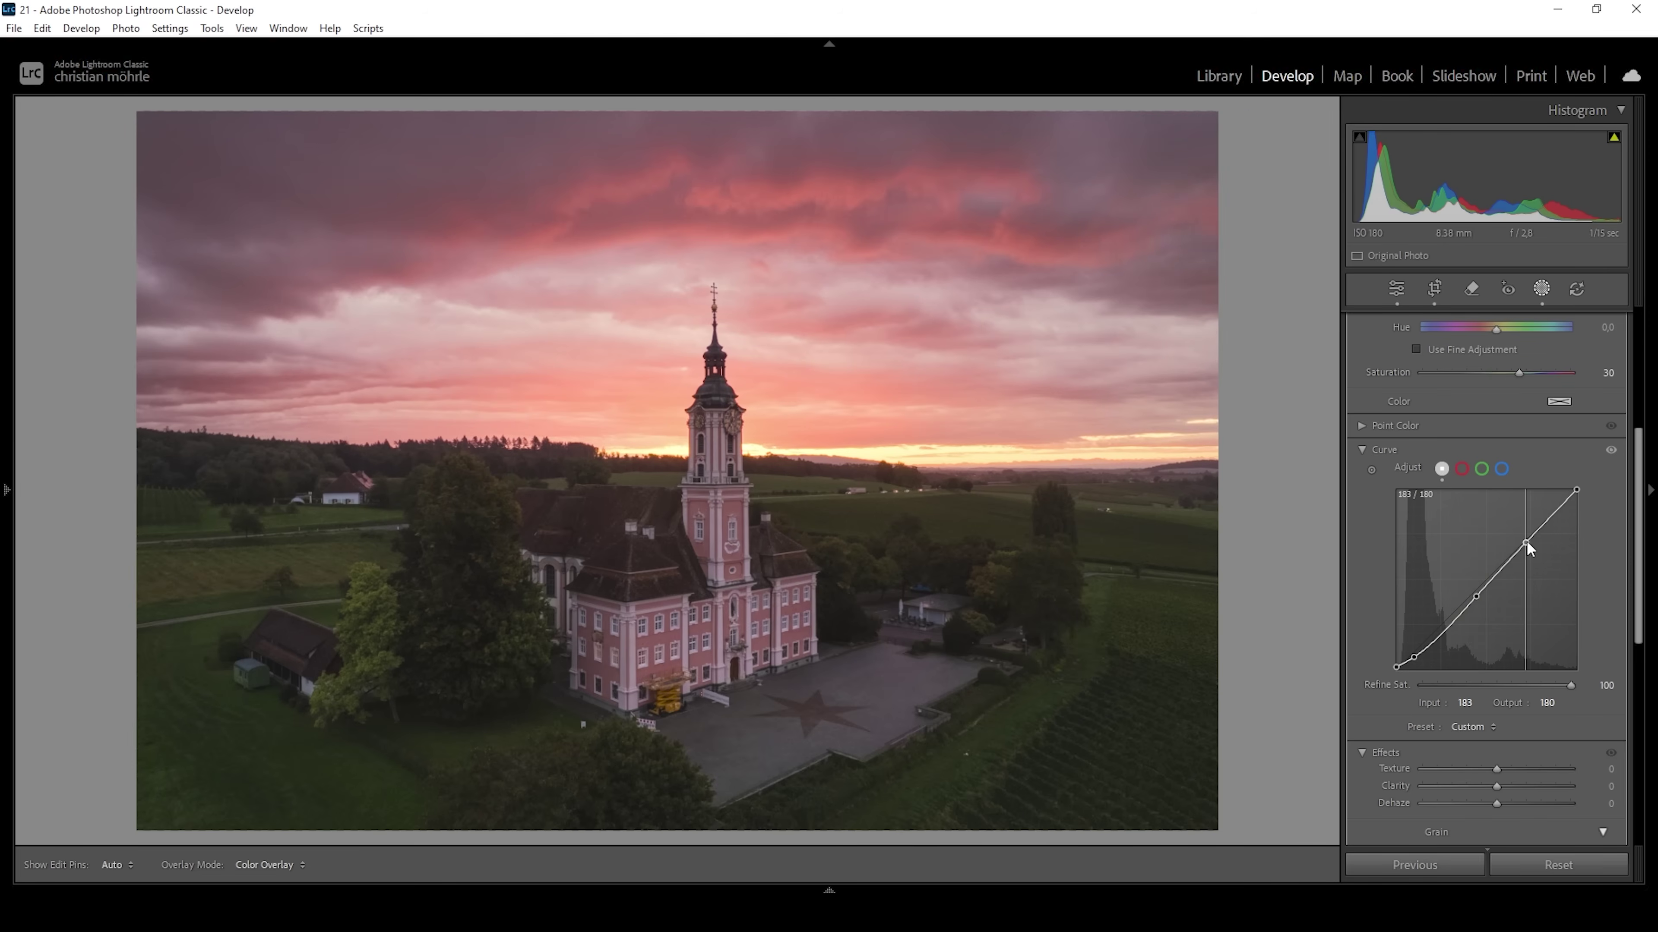
drag(1526, 538, 1525, 540)
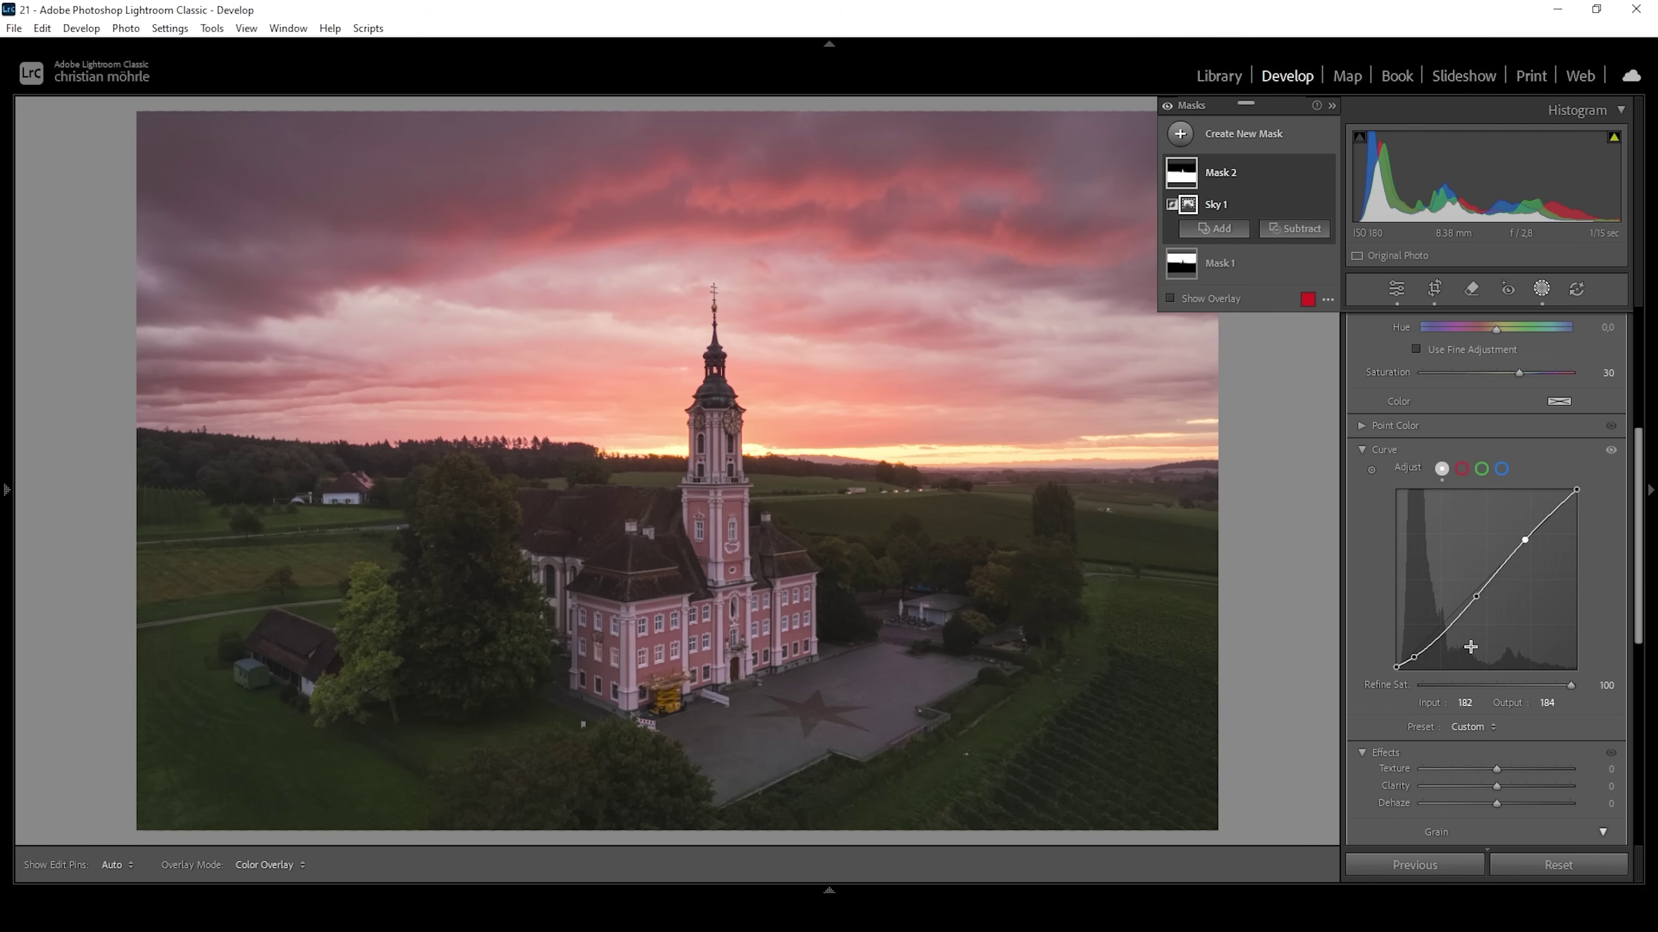
Step: Compare without the curve, then set its lower point to input 40, output 34
click(1611, 457)
drag(1416, 661, 1422, 648)
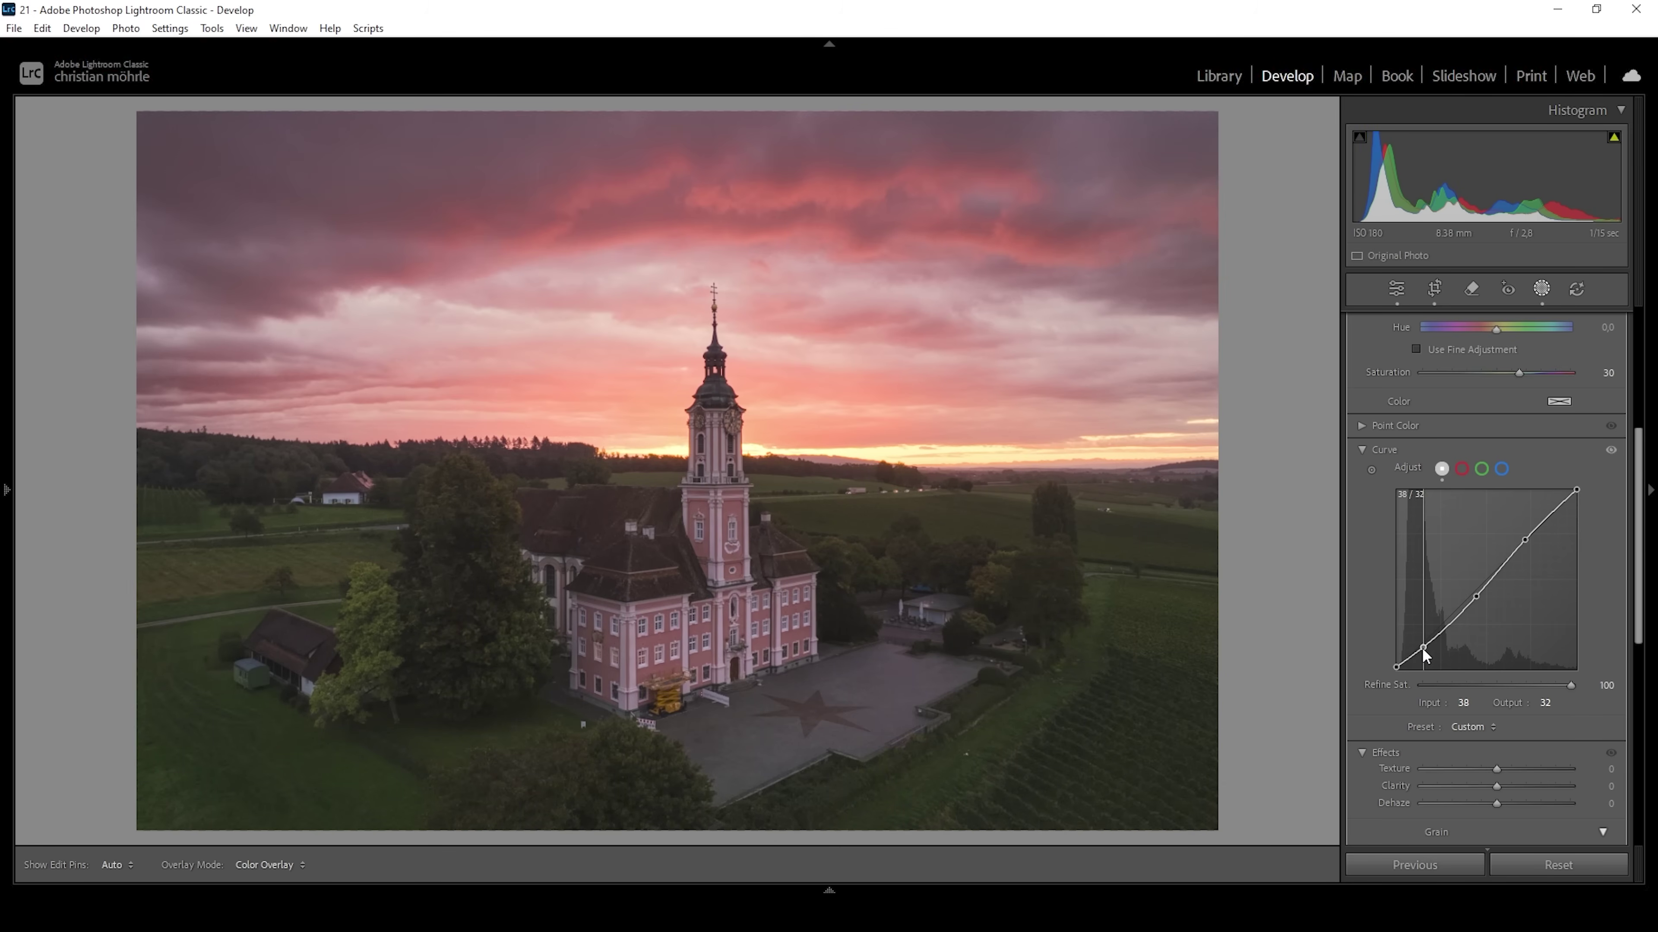
drag(1422, 648, 1424, 648)
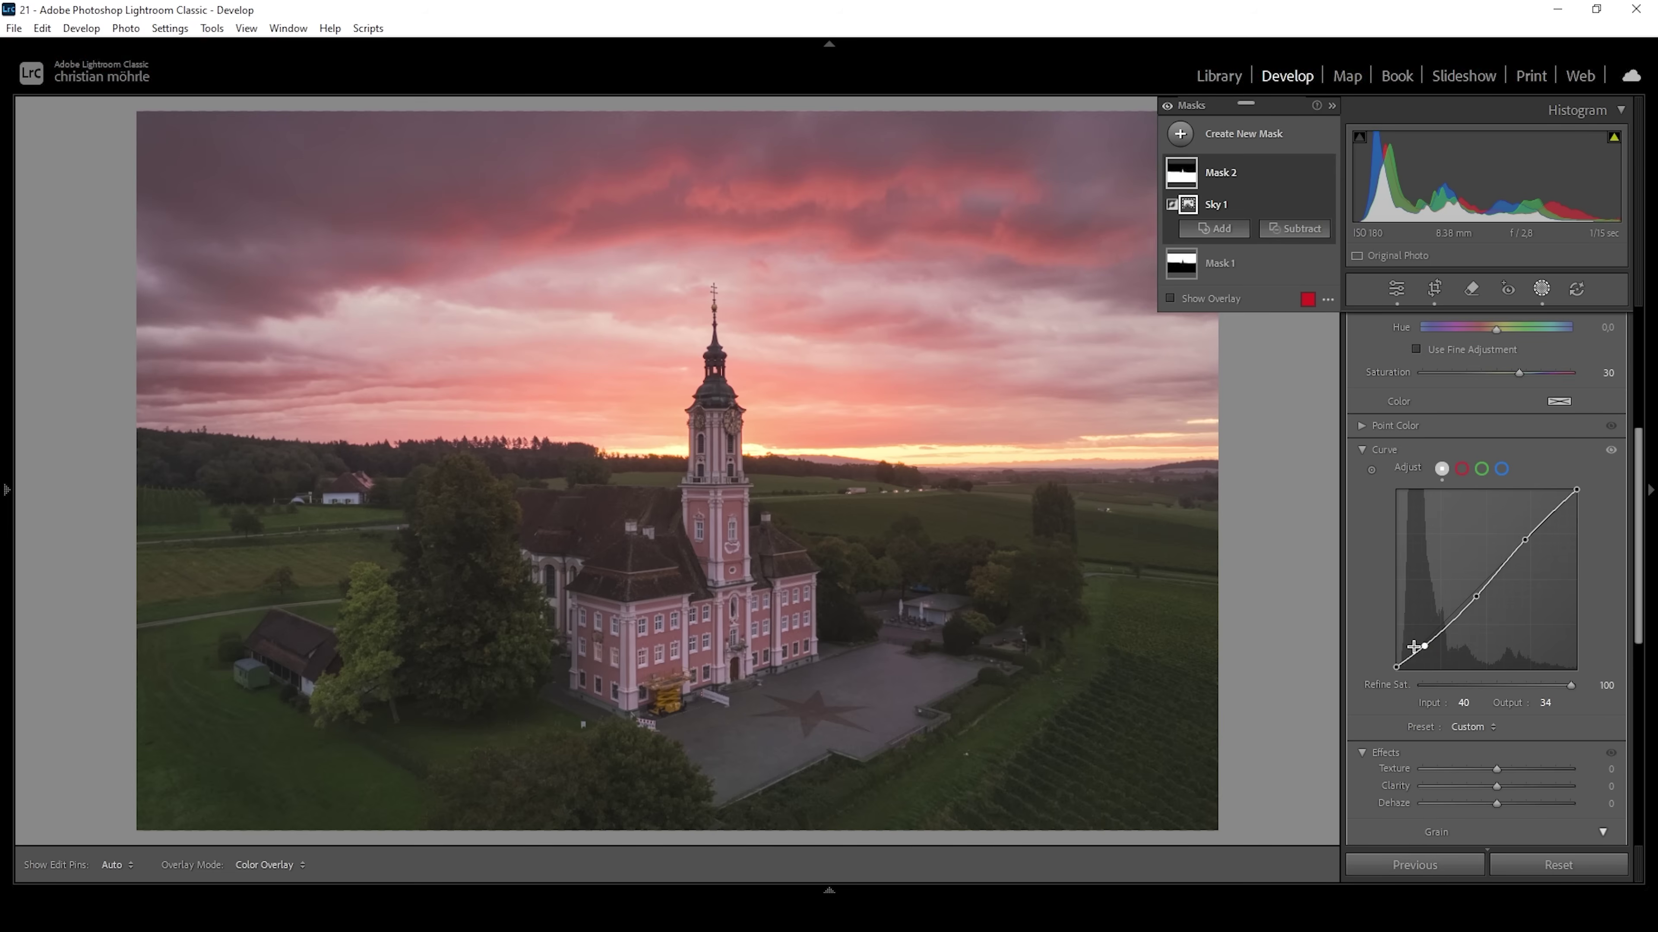
click(1501, 469)
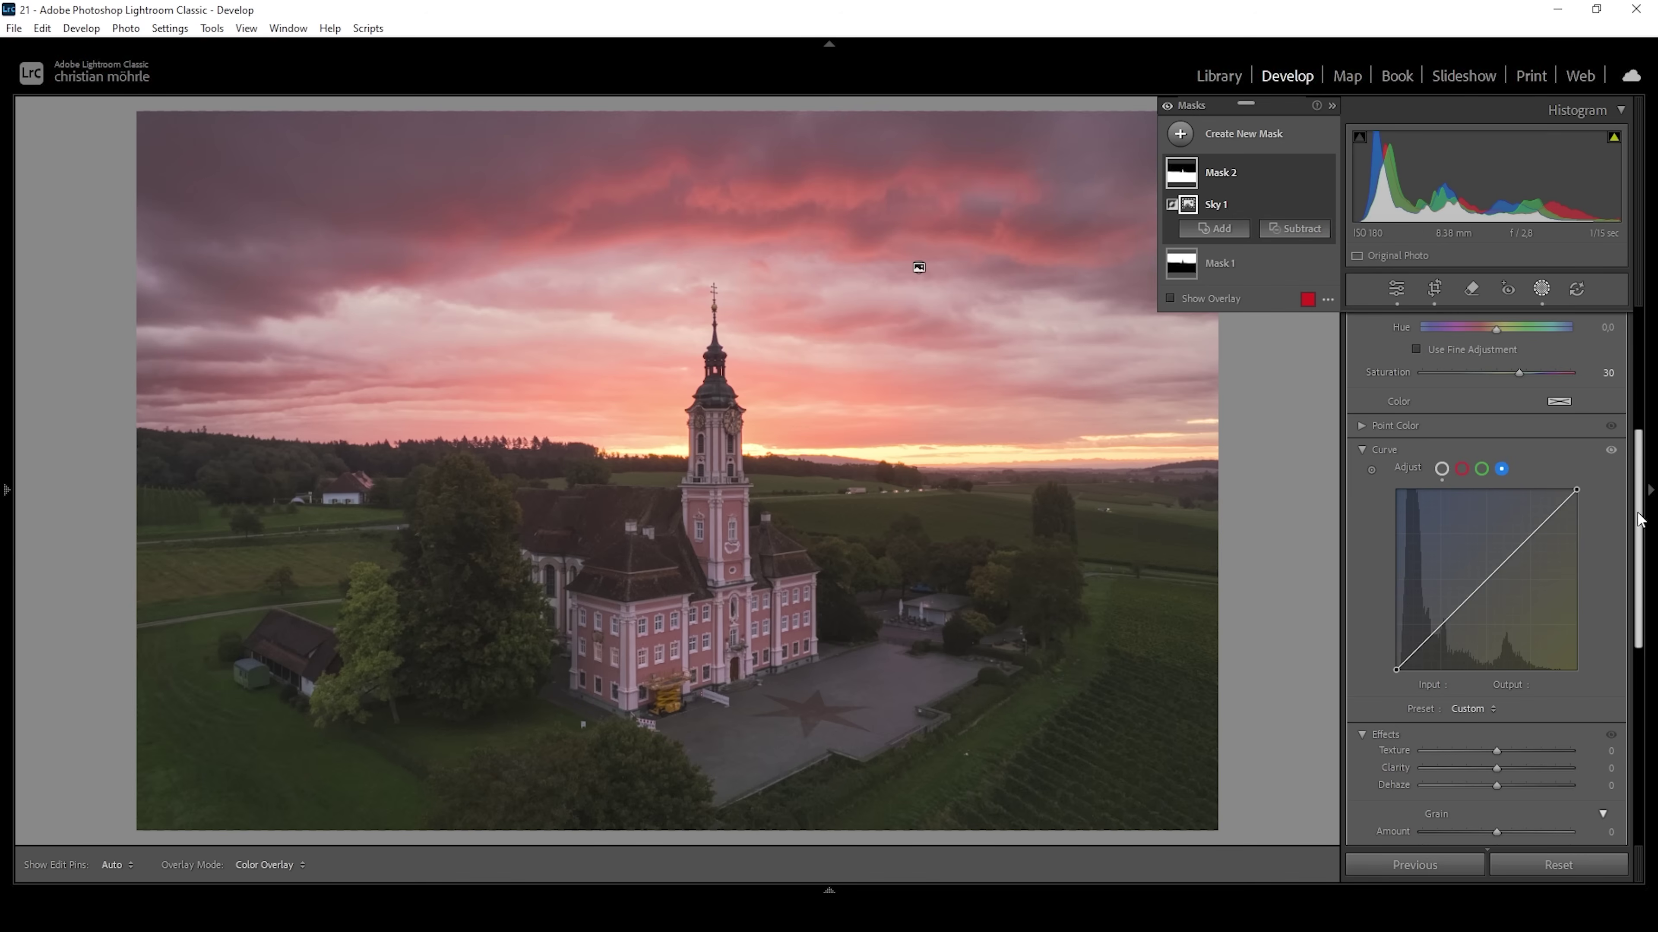
Step: Lower the Blue curve's top endpoint to 255/242, then toggle mask adjustments to compare
click(1577, 491)
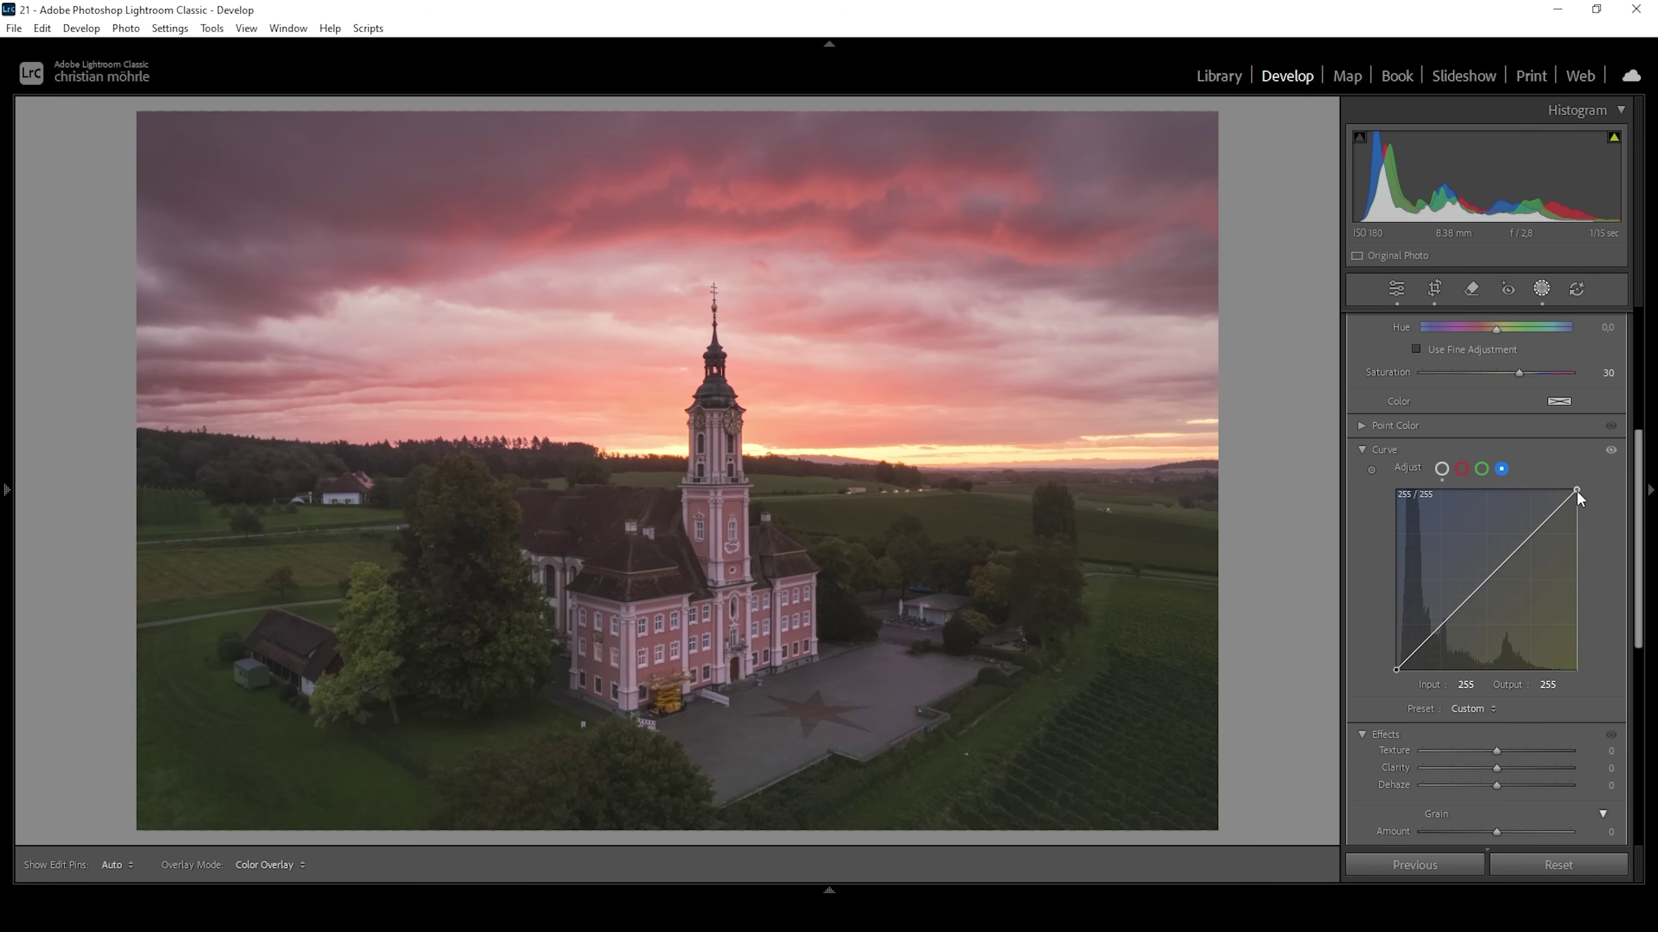
drag(1577, 491, 1584, 500)
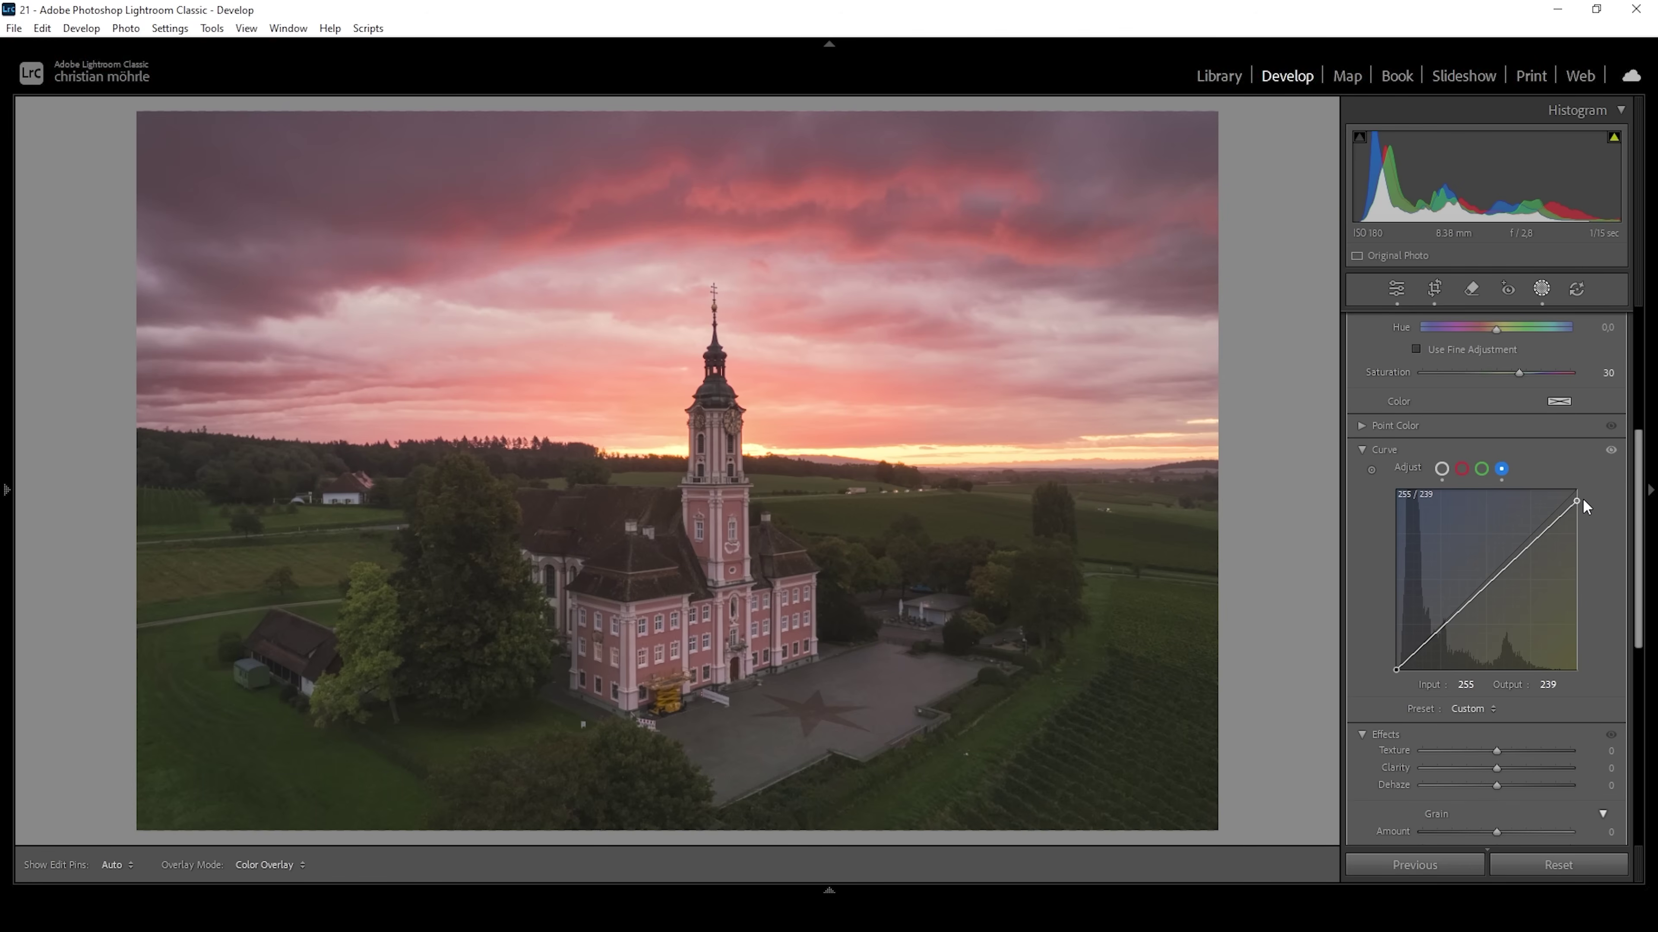
drag(1583, 498, 1583, 495)
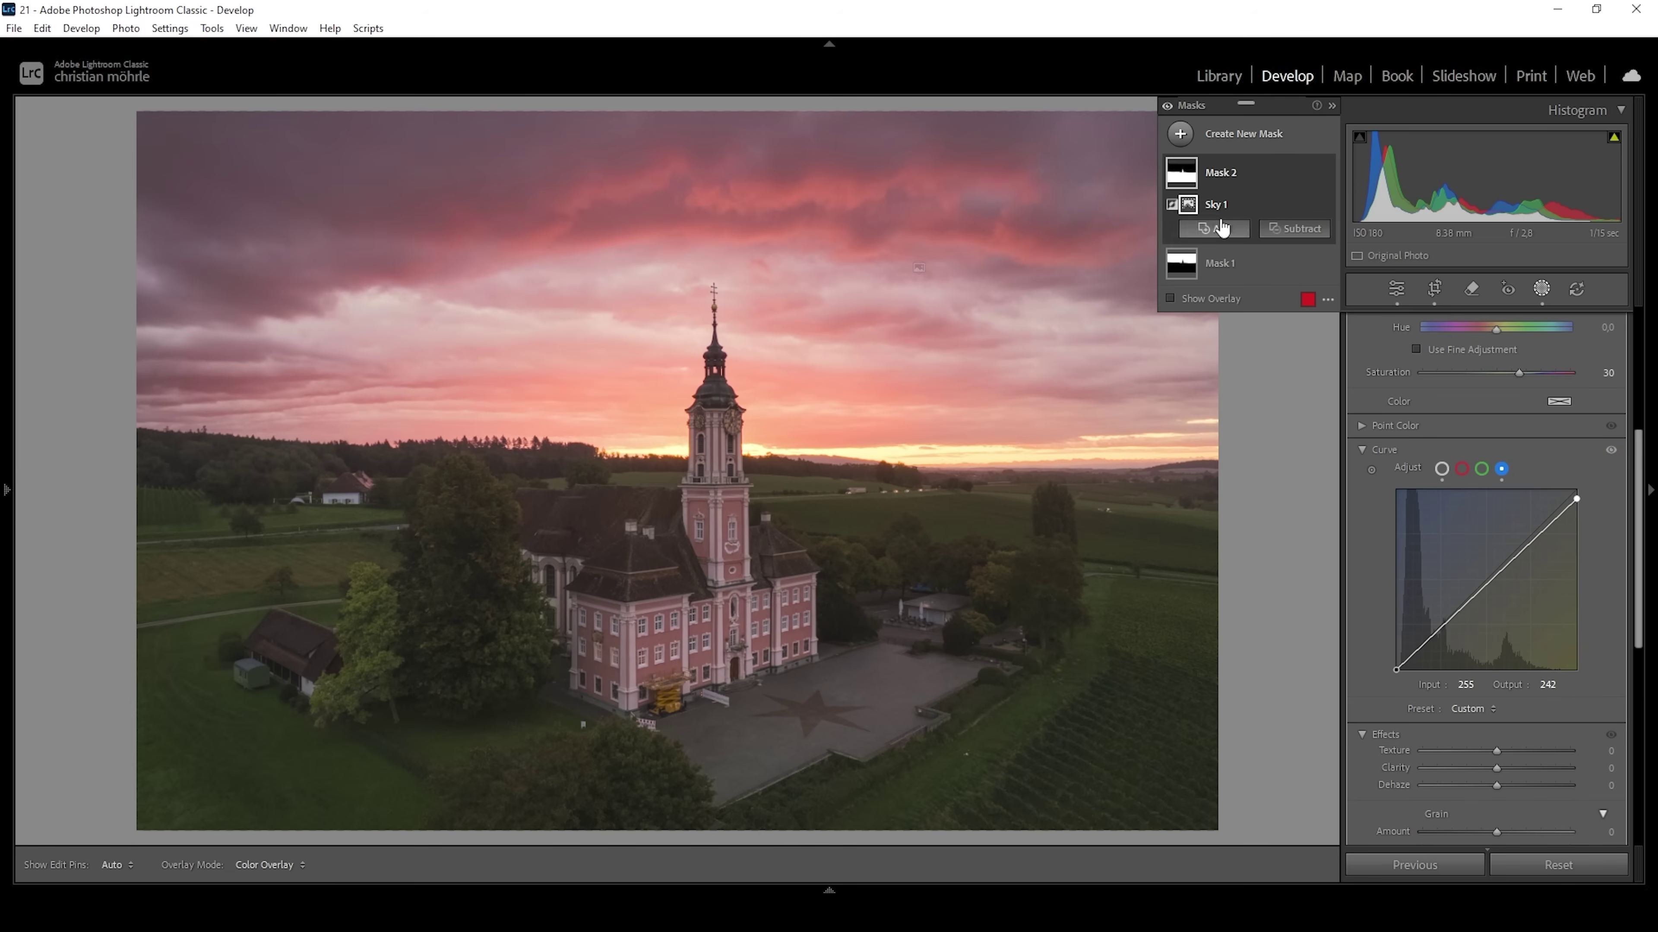
click(1167, 105)
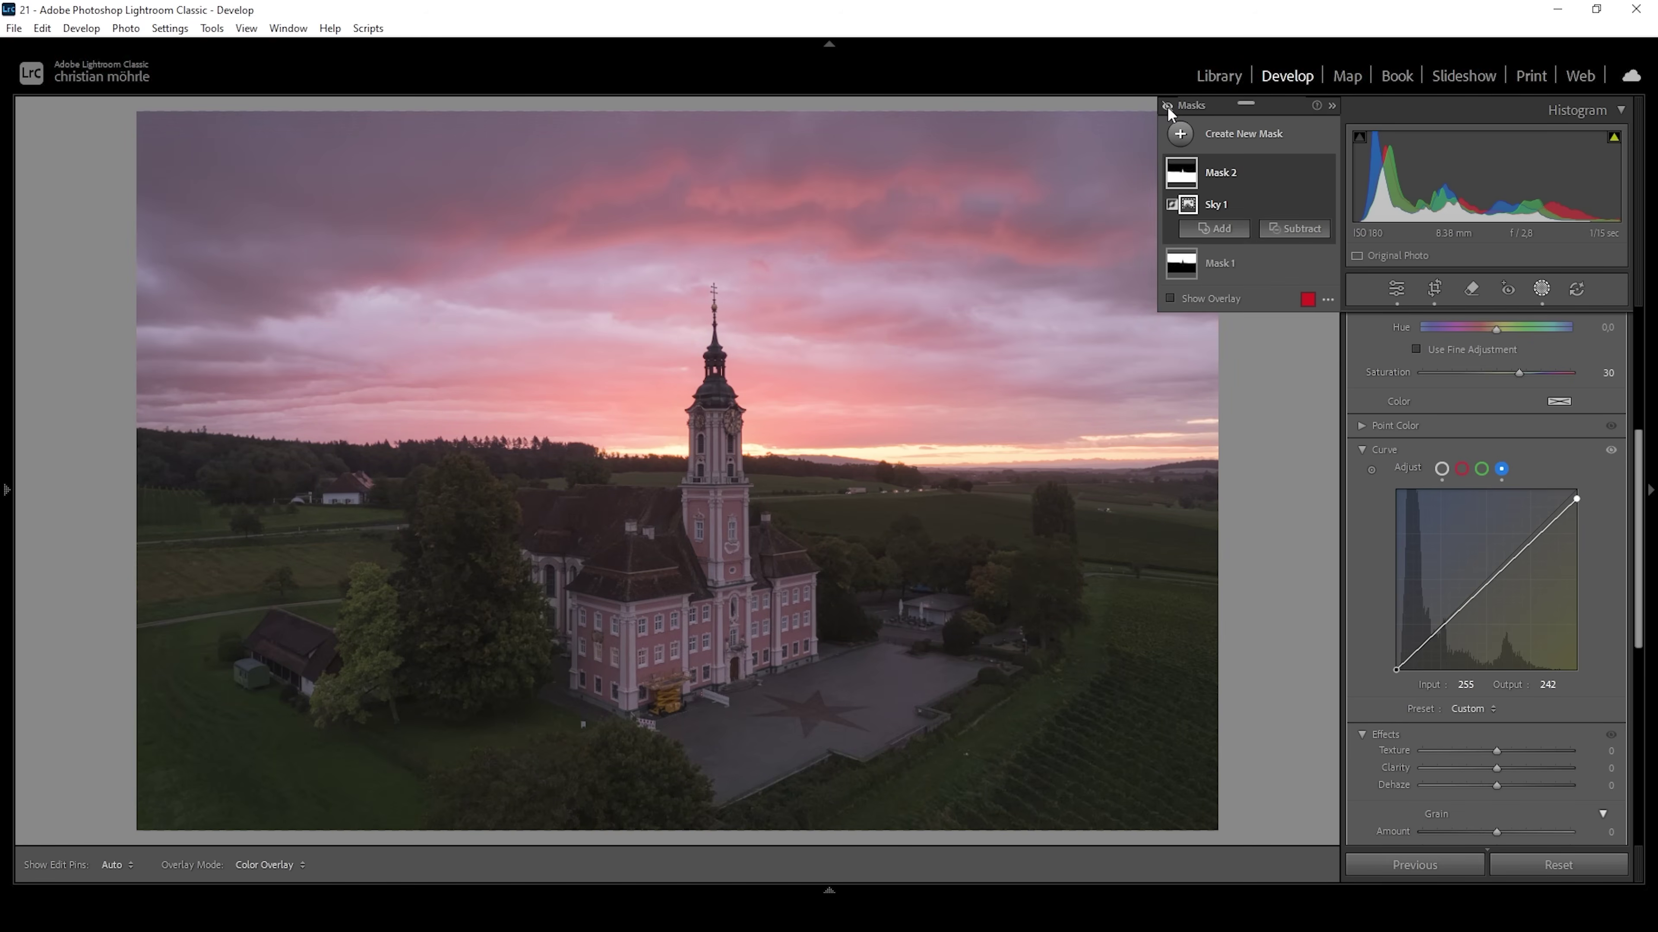
click(1167, 107)
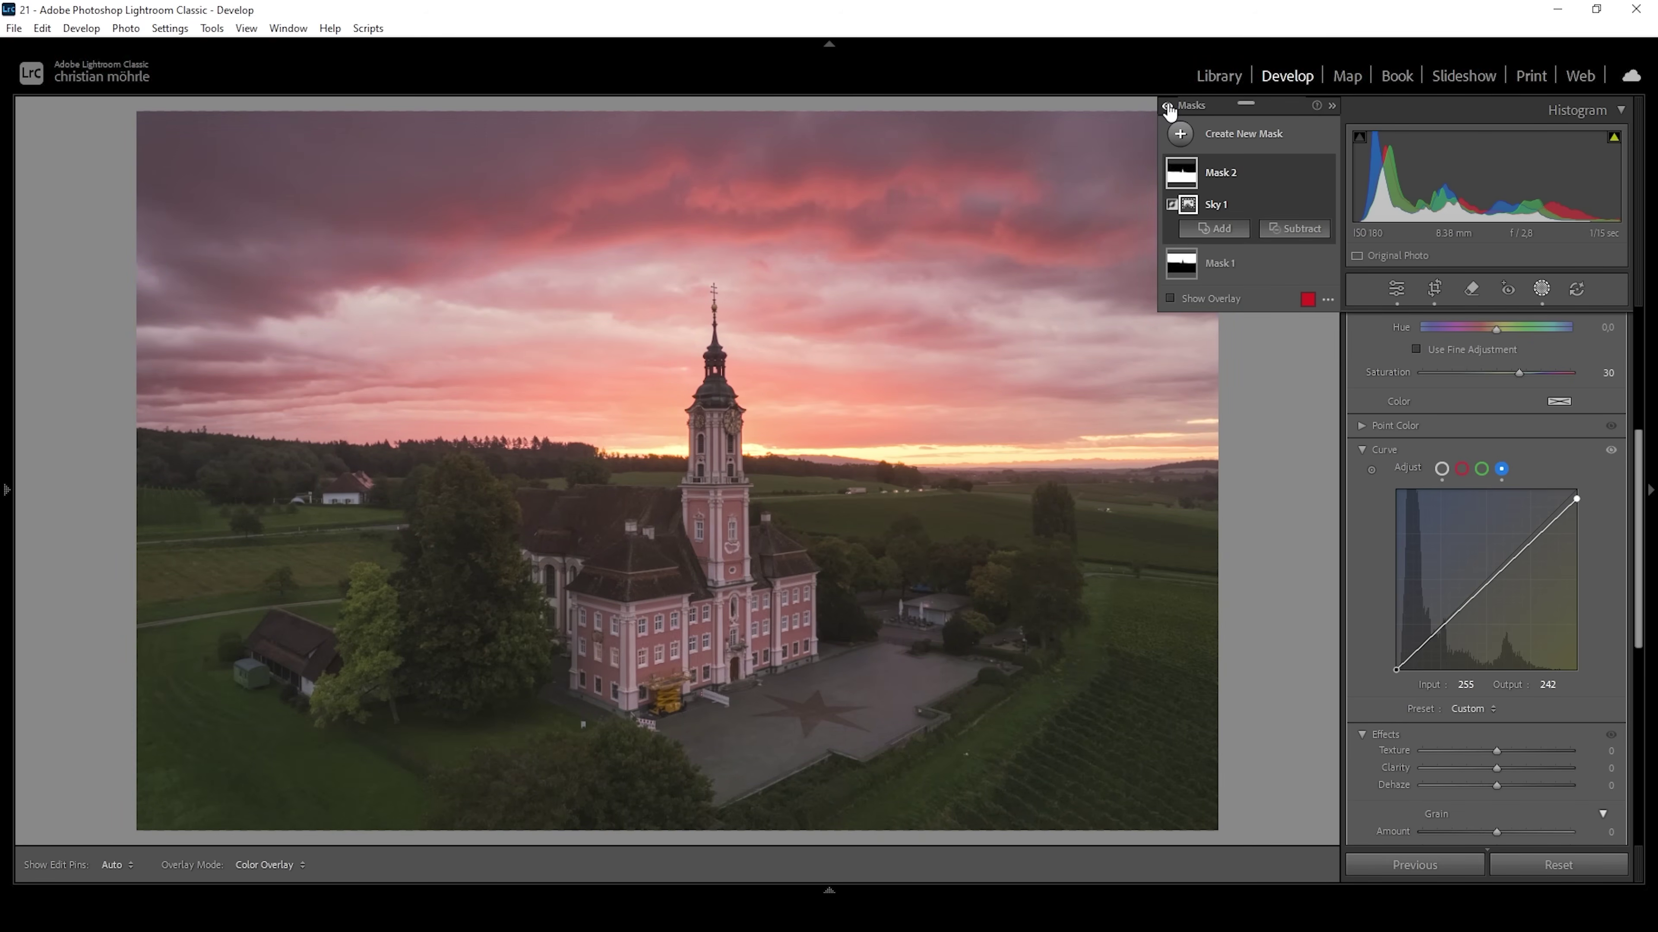
click(1168, 106)
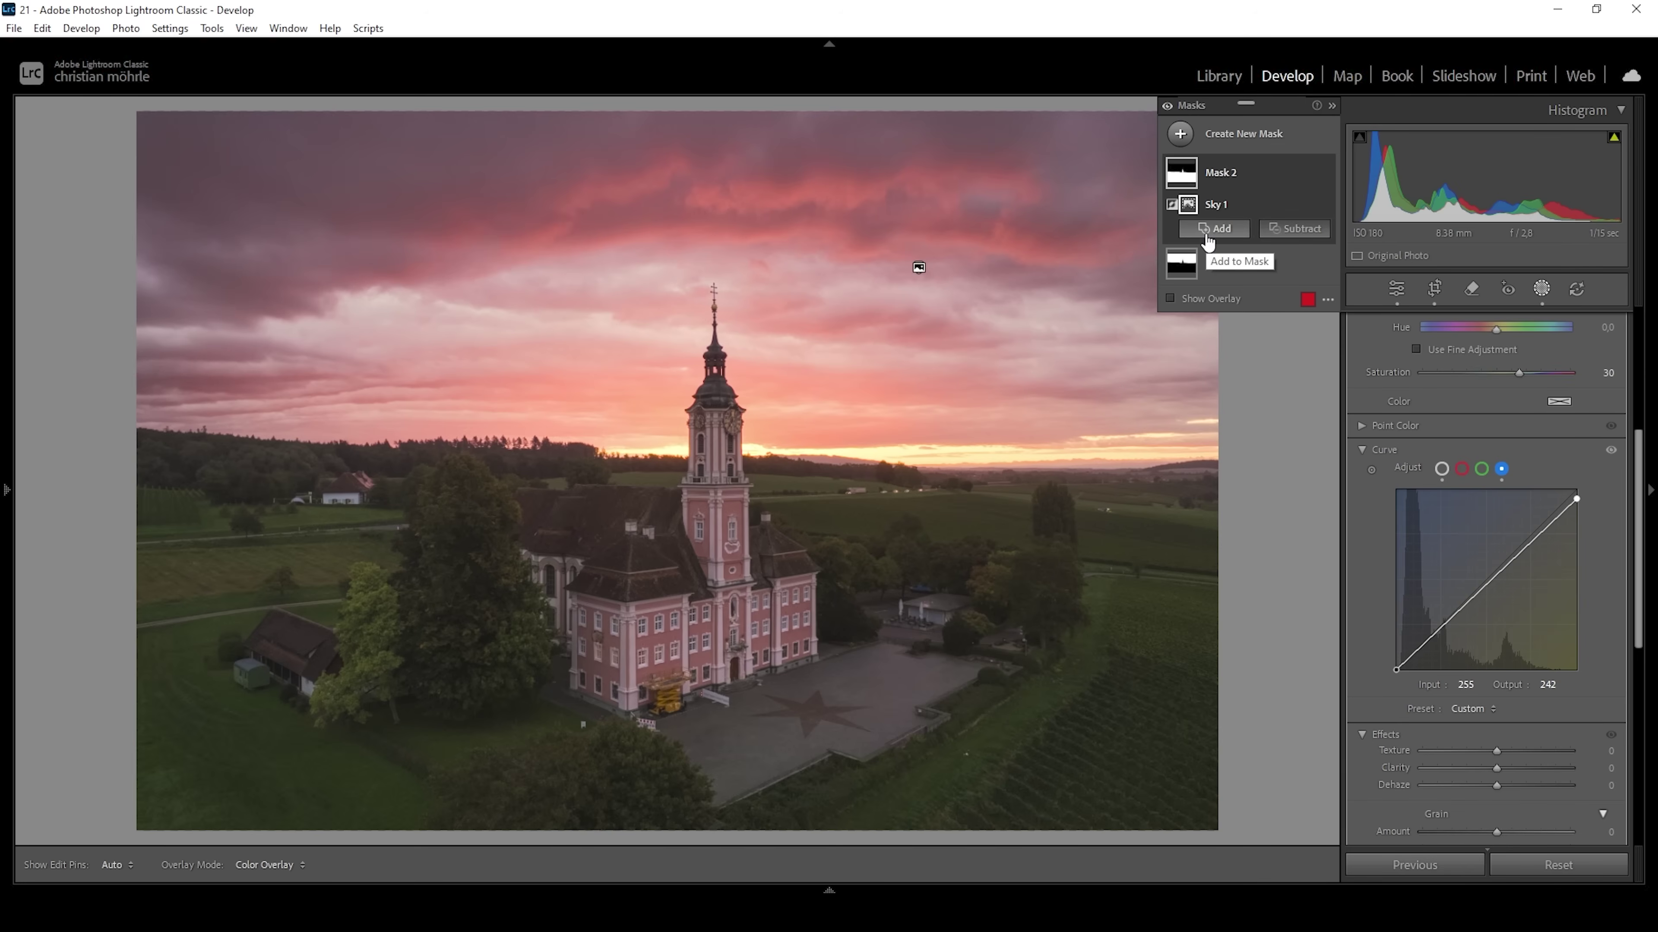
Step: Add a linear gradient mask dragged down over the upper sky
click(1180, 135)
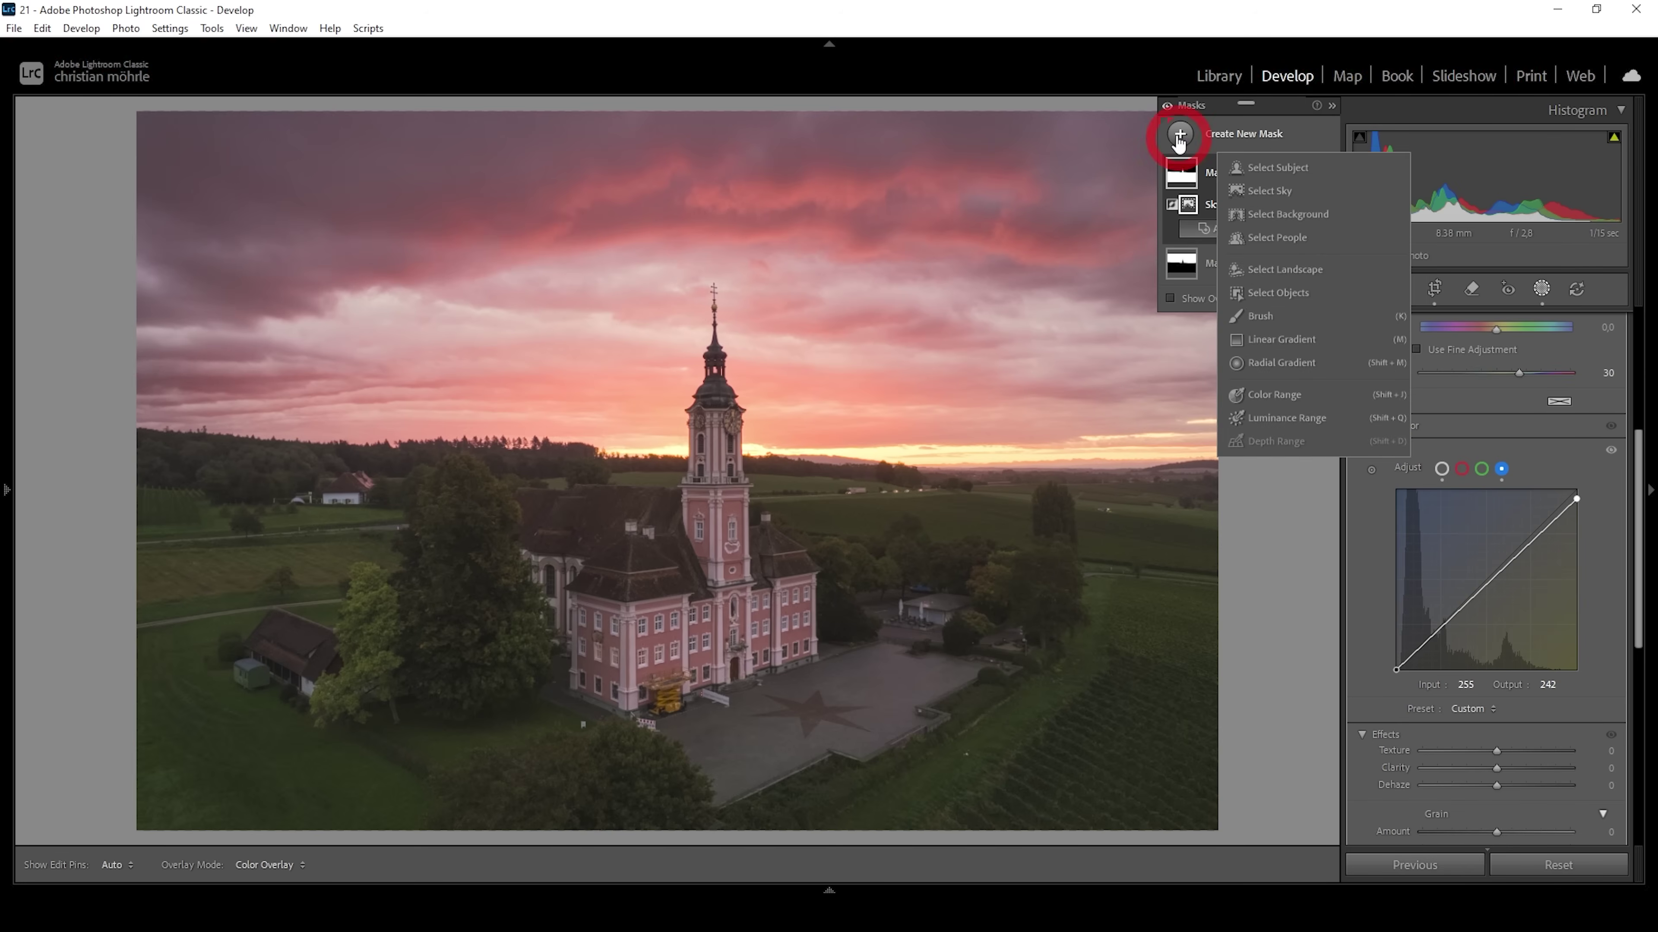
click(1269, 340)
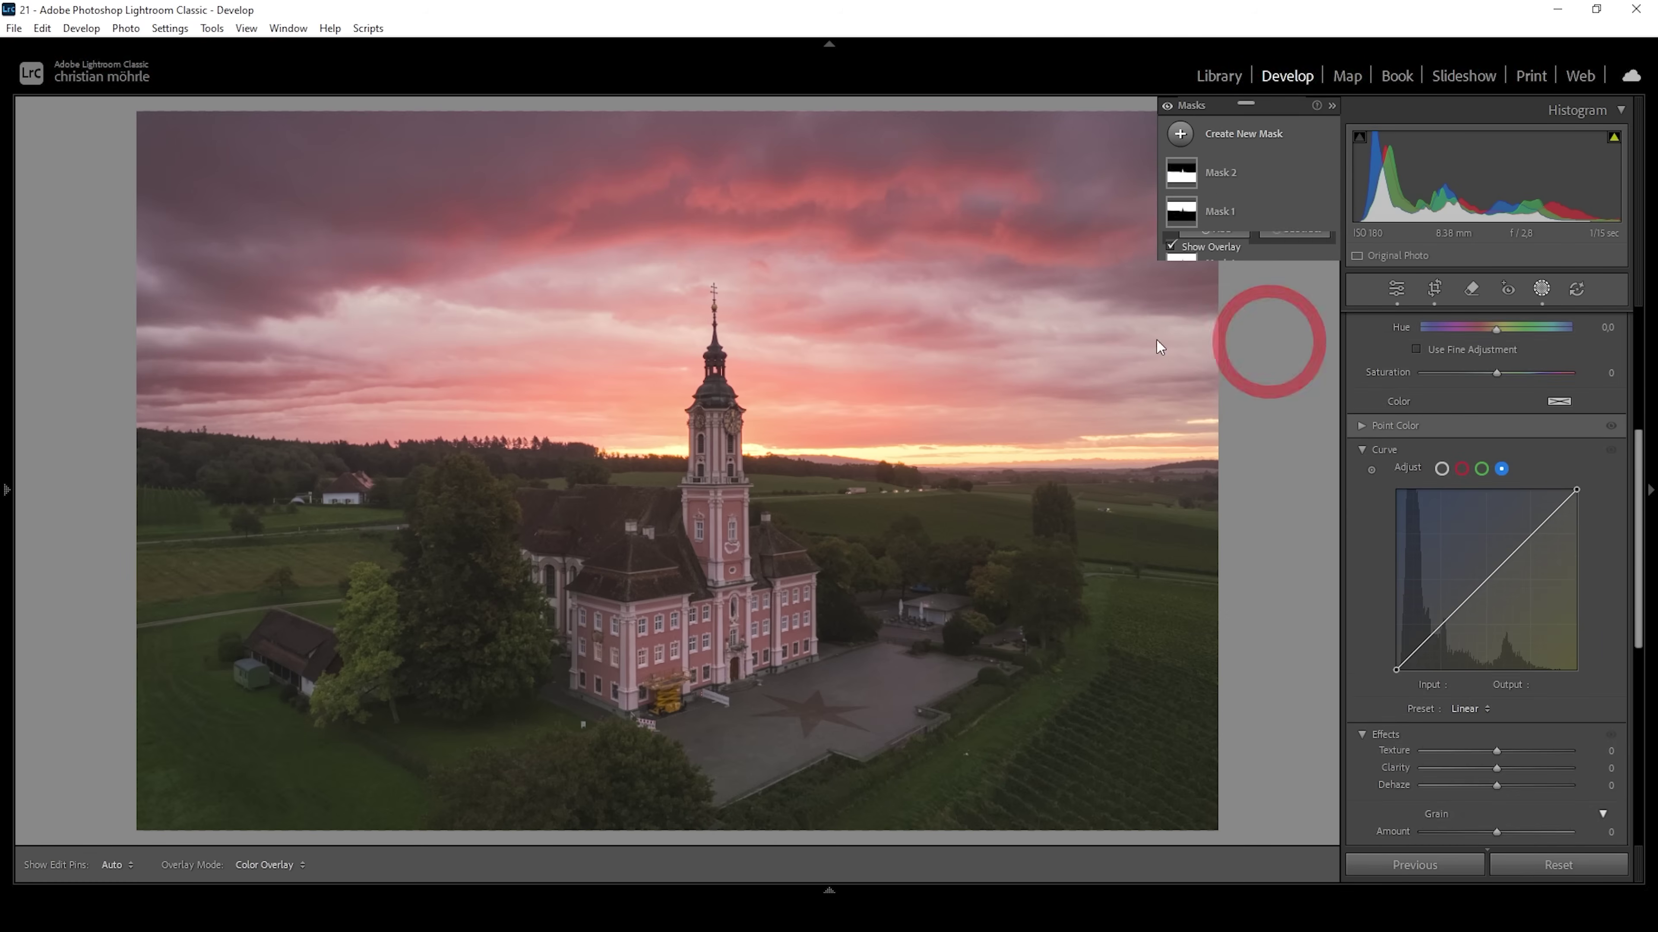
drag(686, 162, 703, 301)
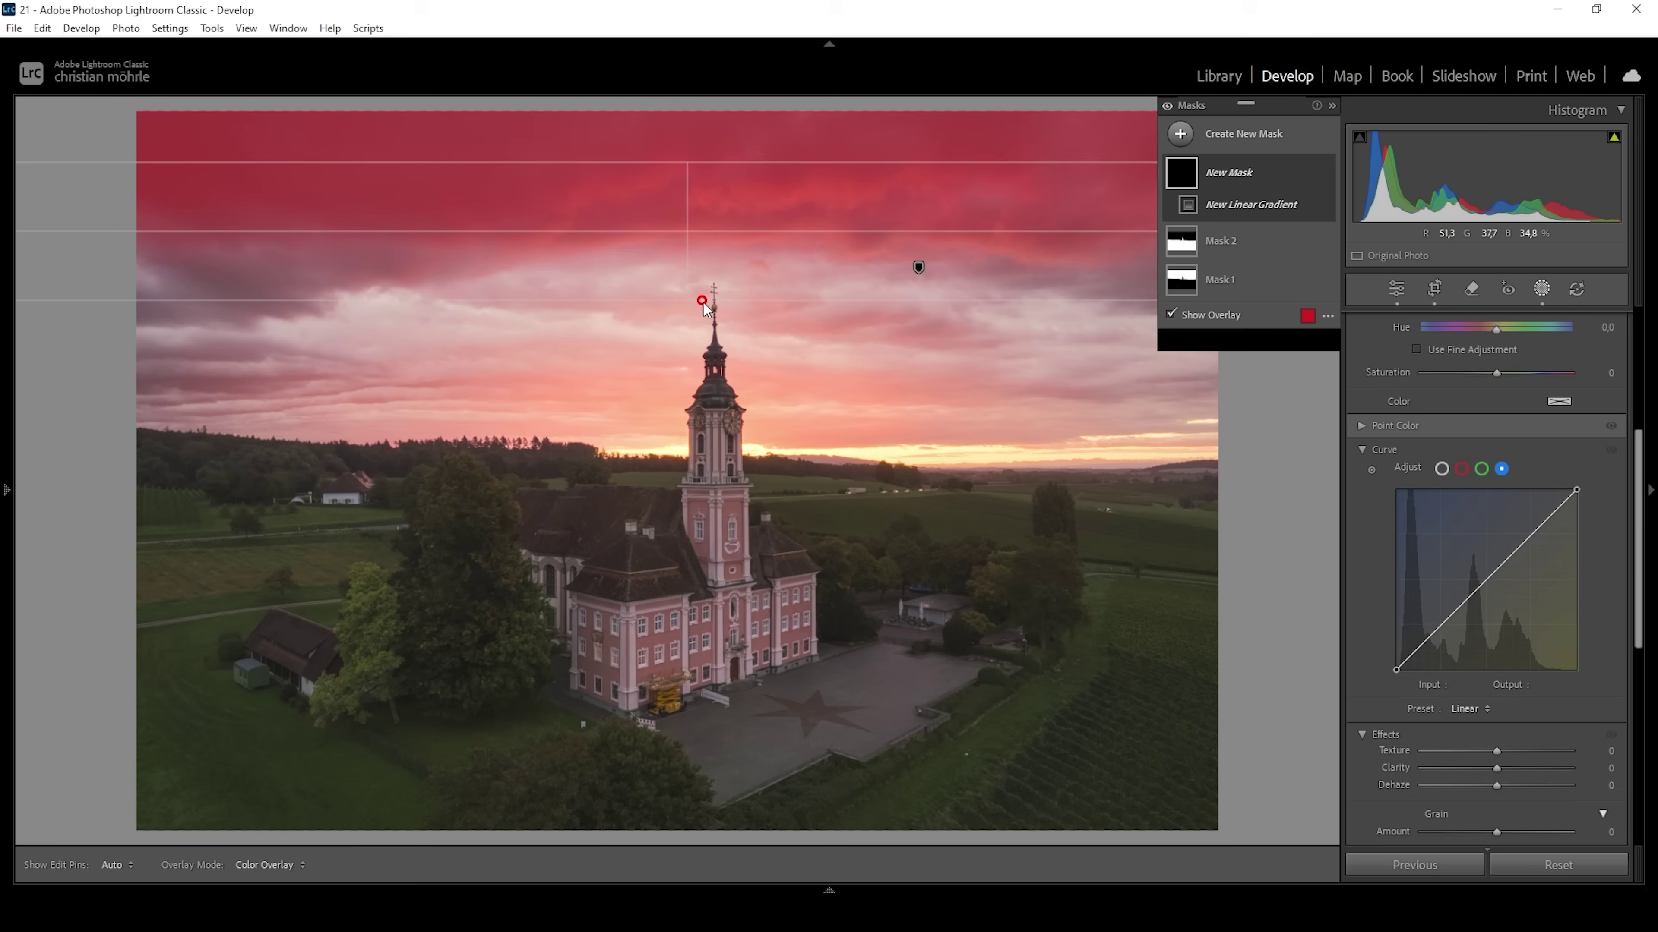
drag(695, 297, 696, 343)
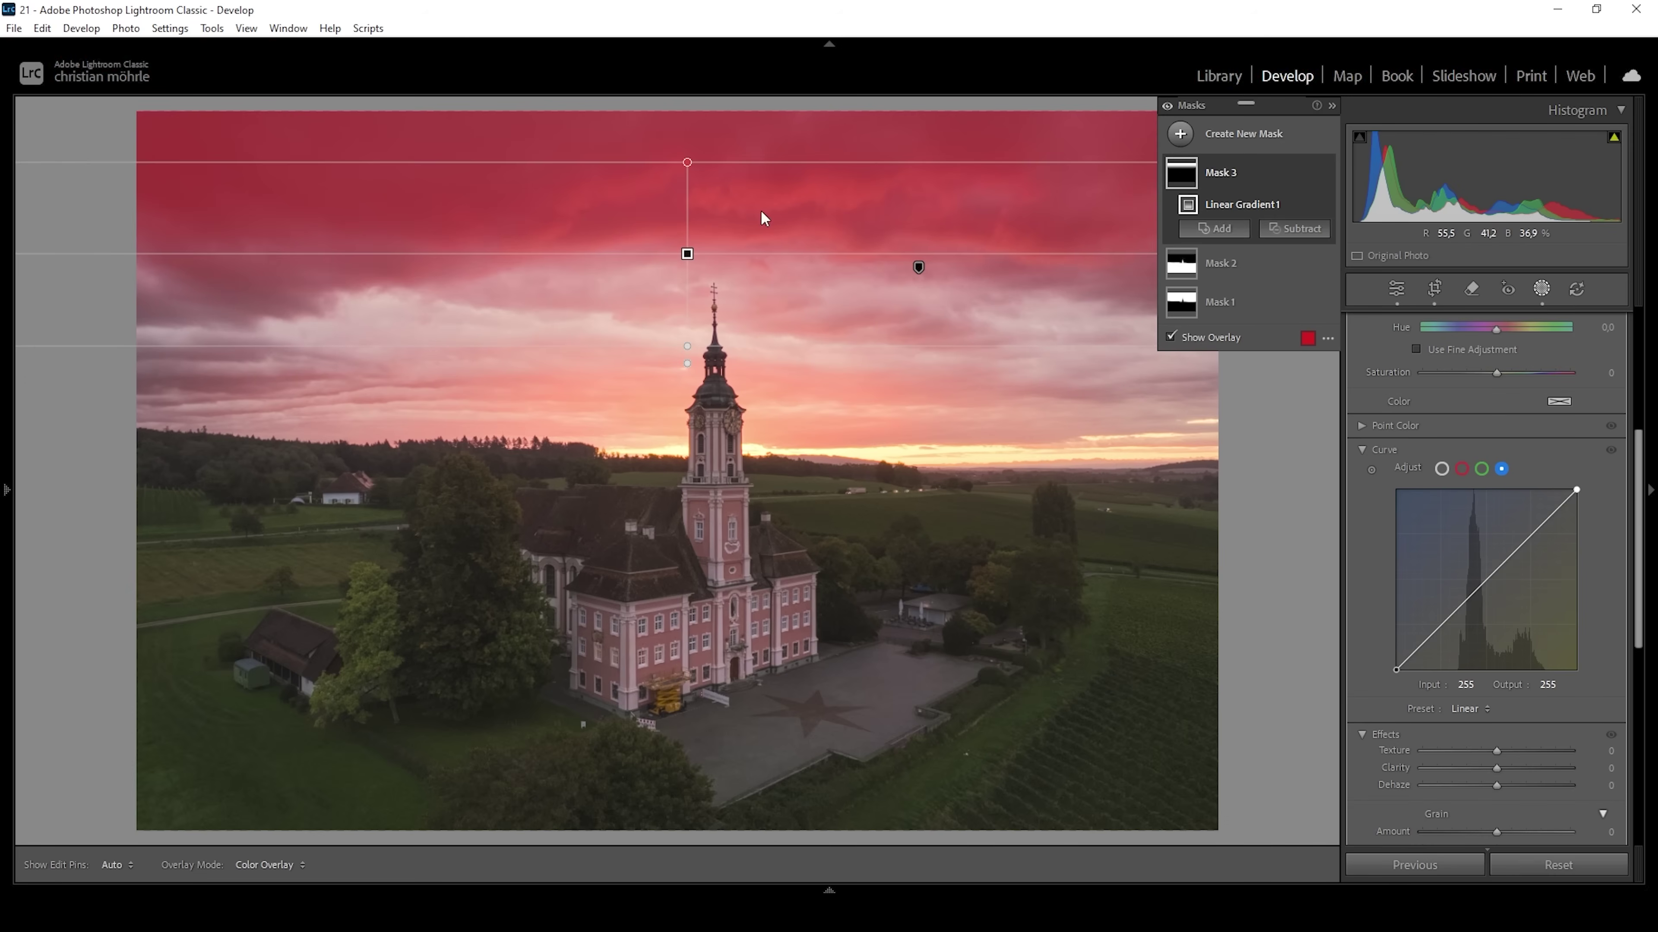
scroll(1585, 433, up, 5)
Step: Set the gradient mask's Exposure to −0.14 and Whites to 13
click(1497, 461)
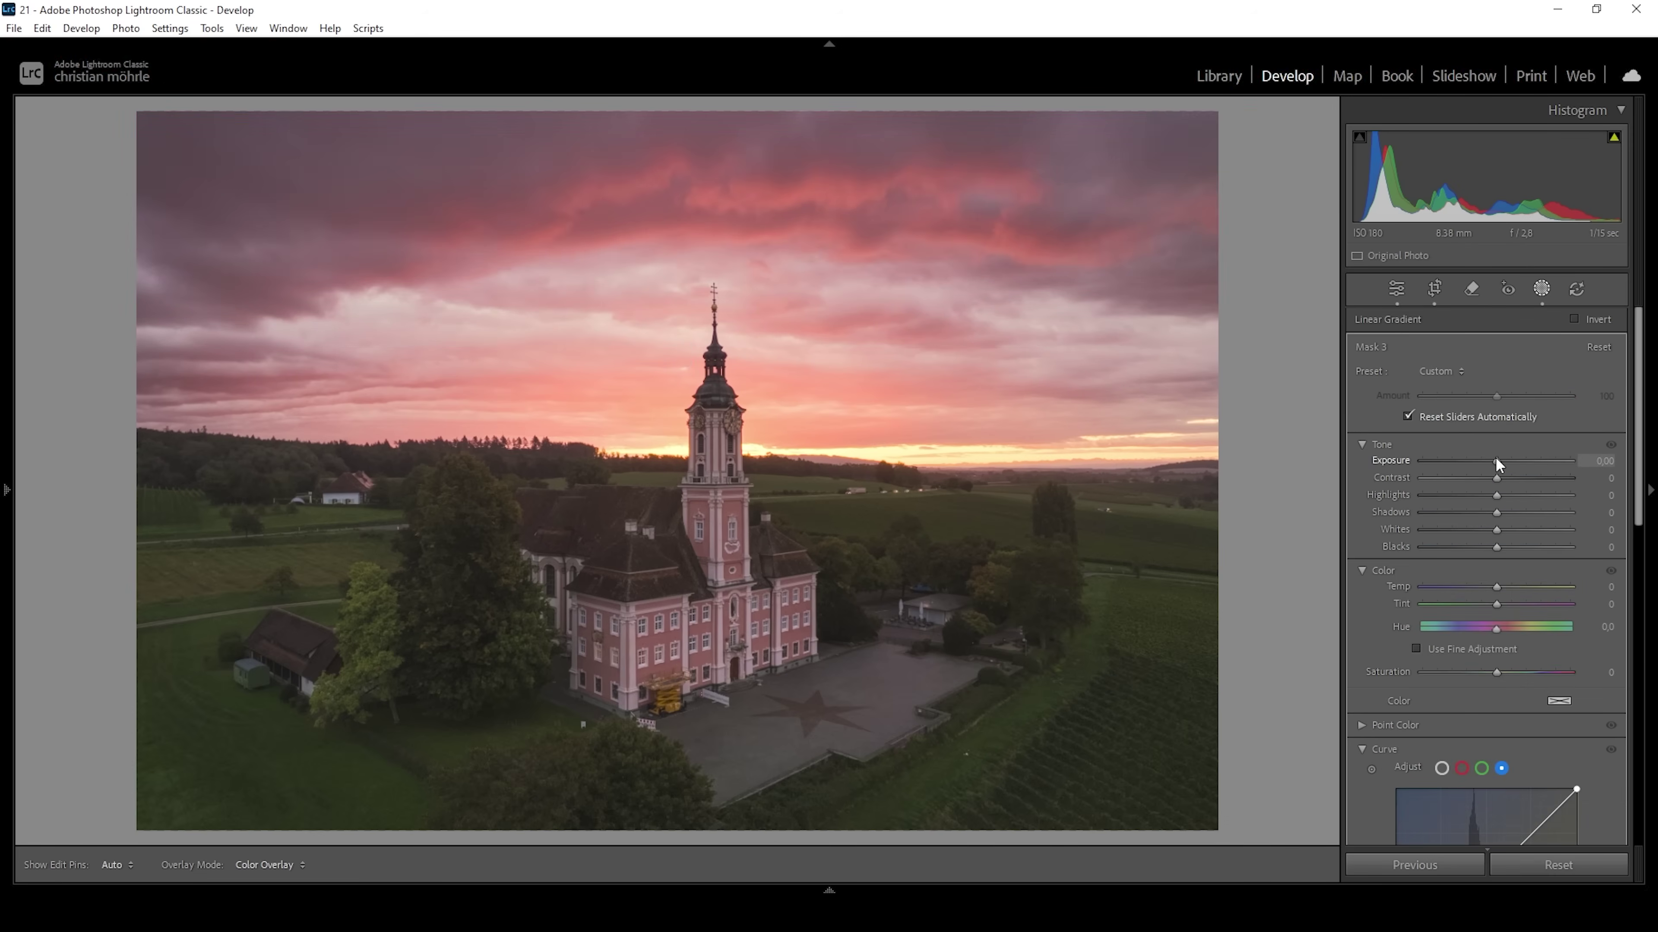
drag(1496, 459, 1492, 459)
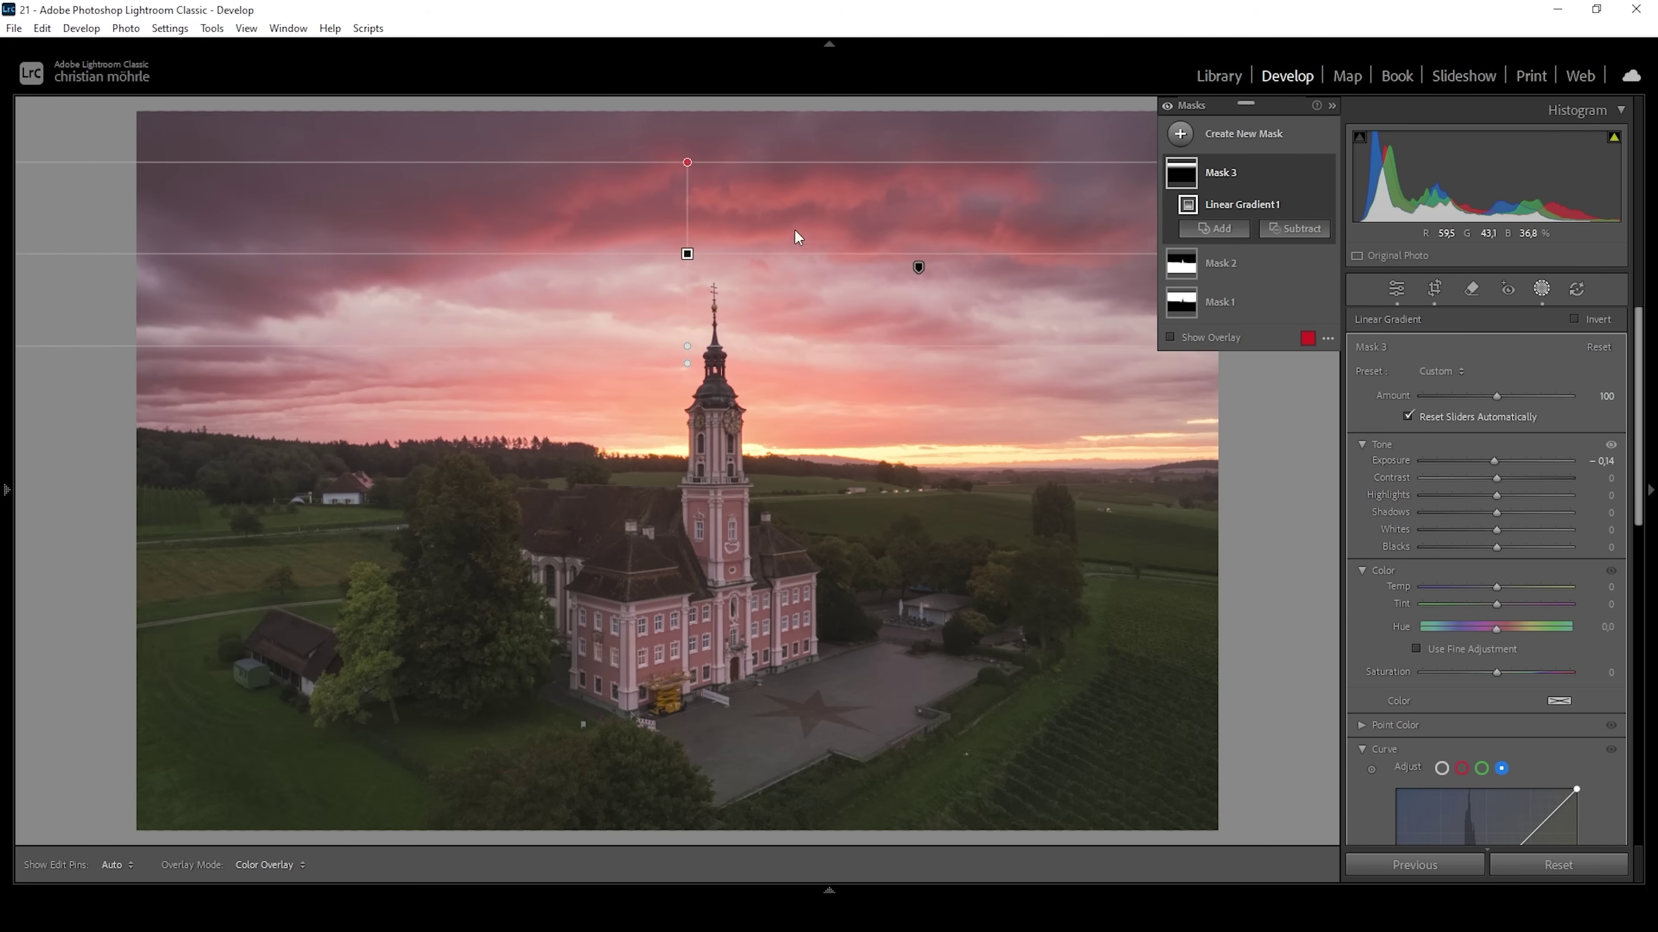
click(1497, 530)
drag(1510, 530, 1511, 530)
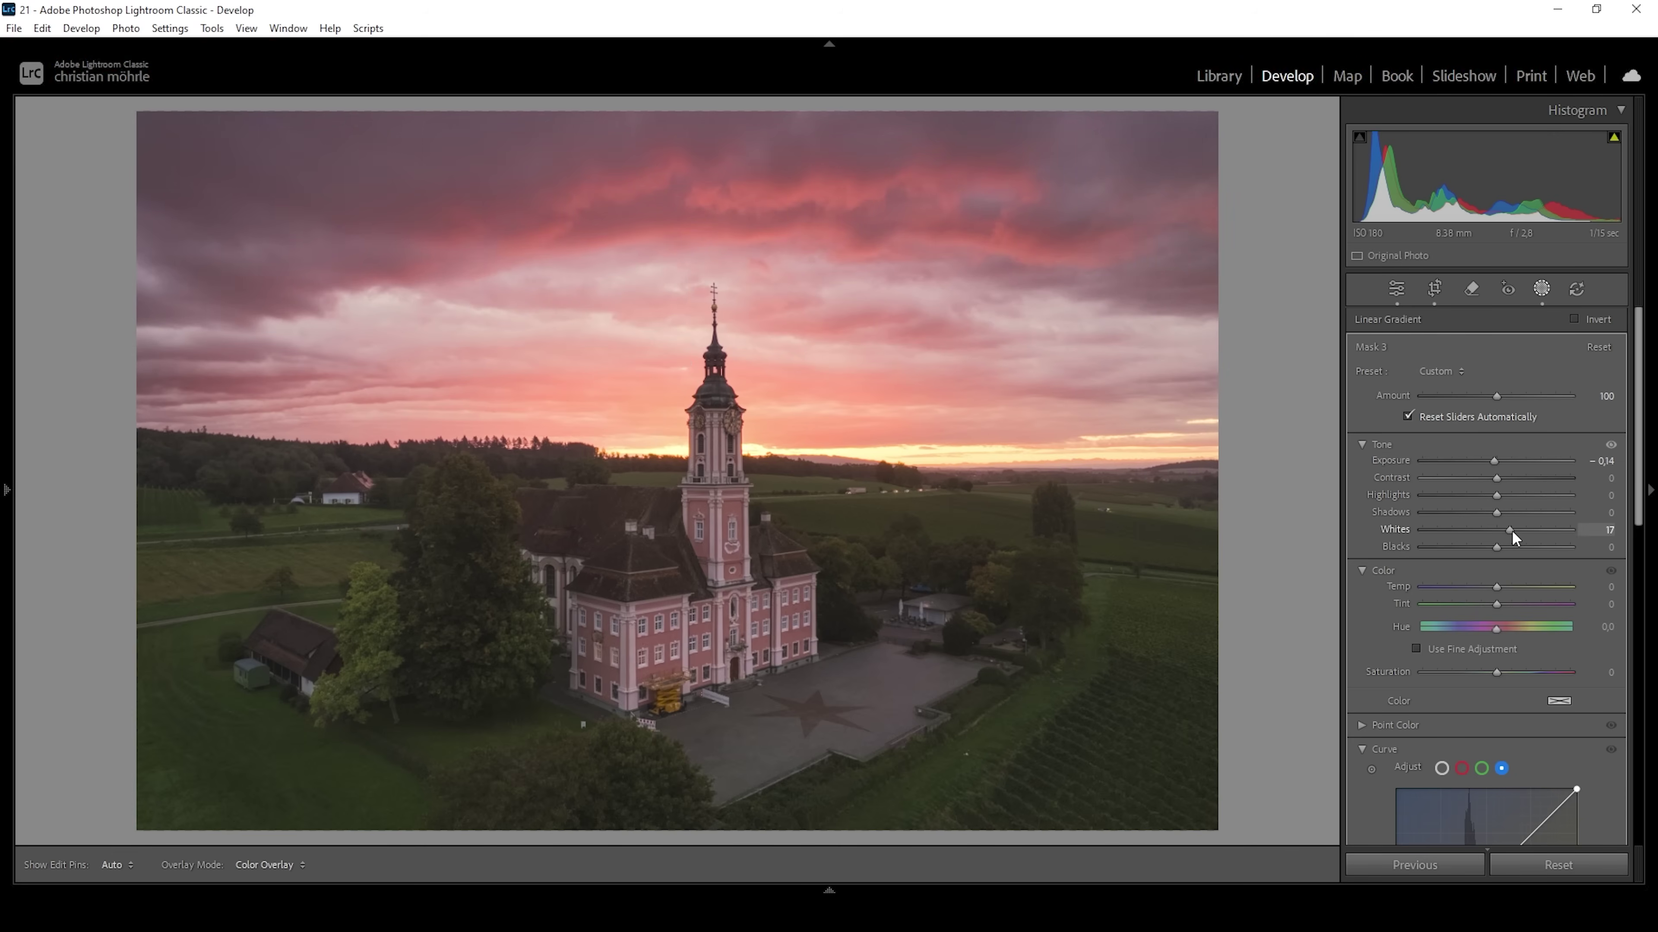
drag(1511, 530, 1508, 530)
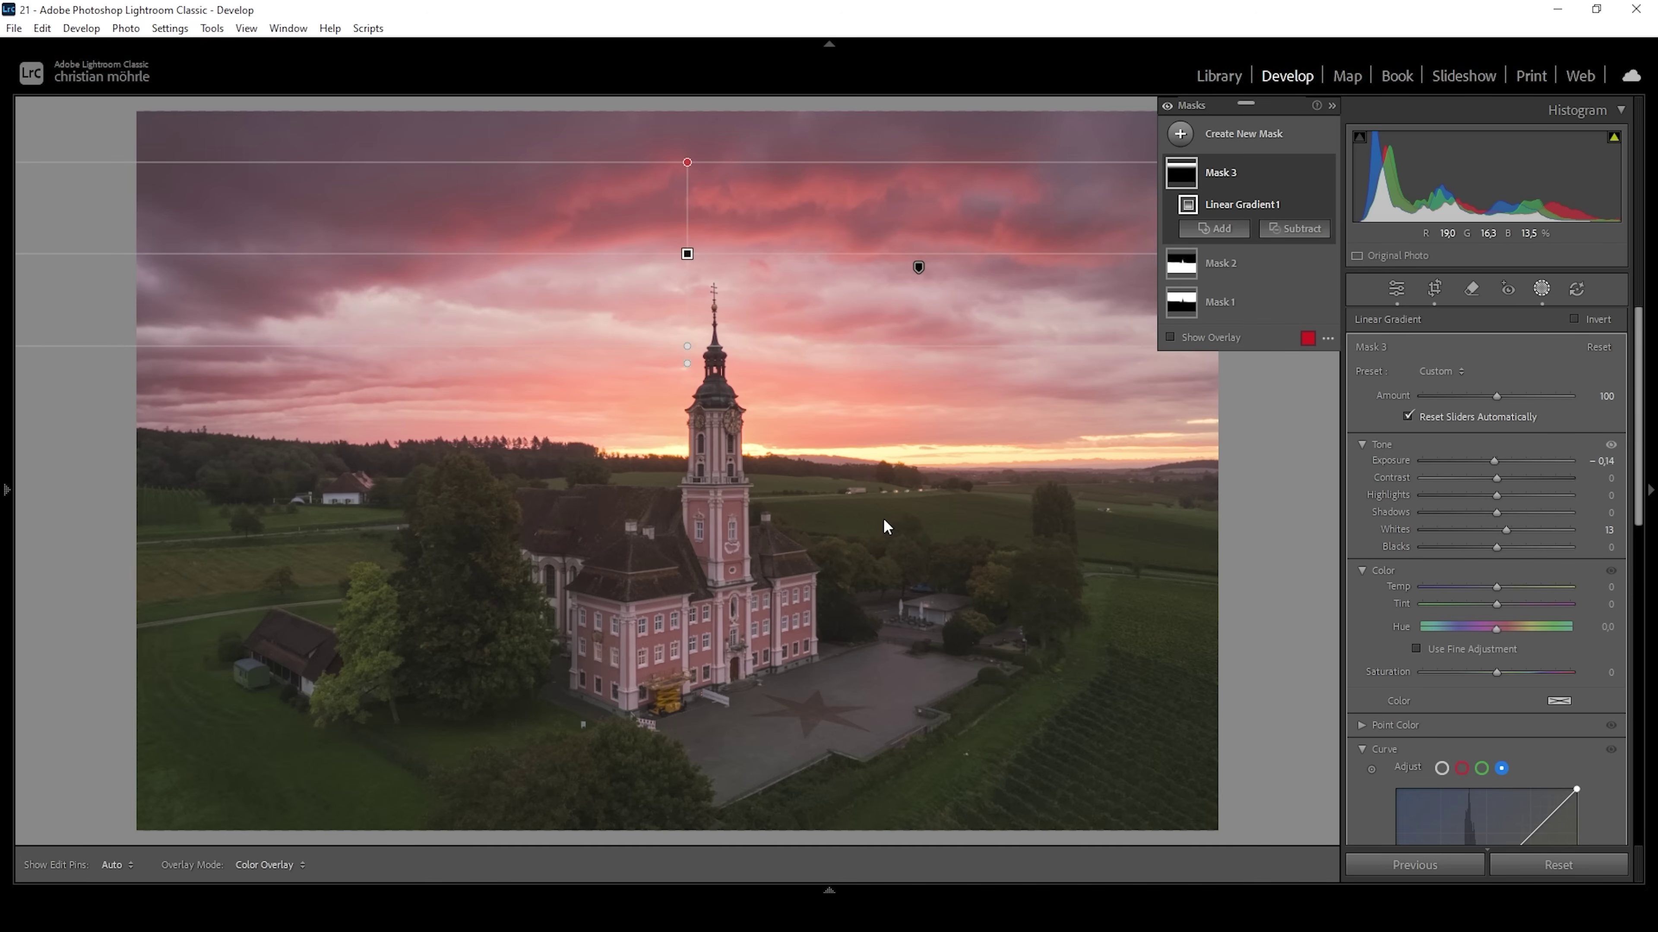
click(1175, 133)
click(1277, 362)
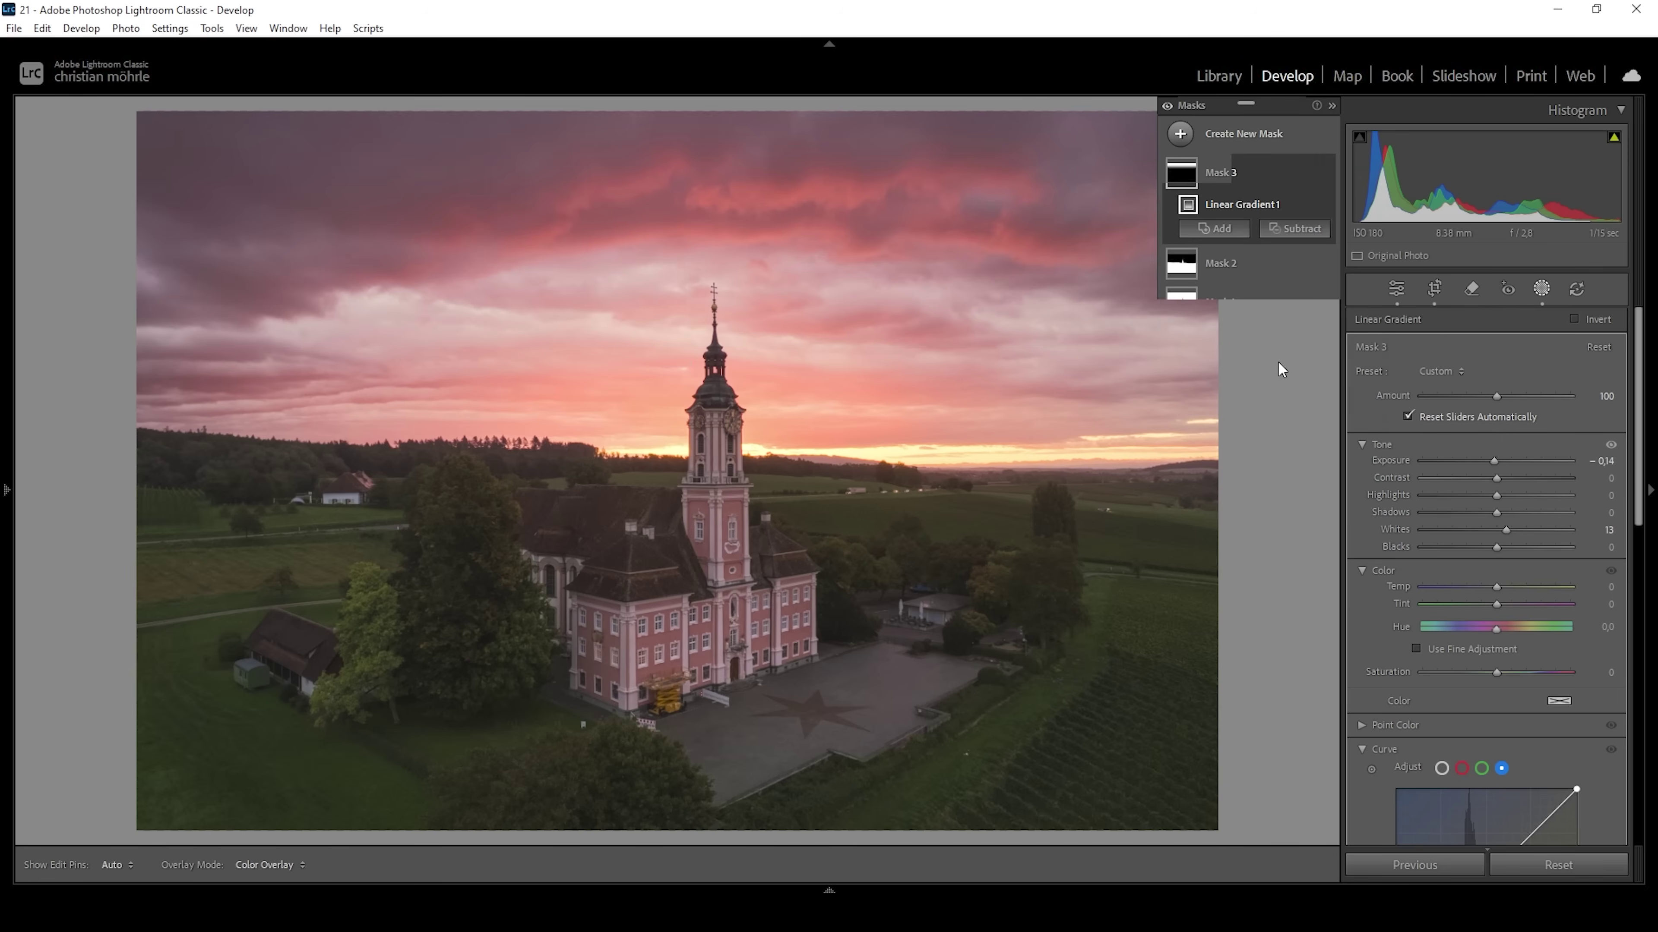
Step: Draw a radial gradient along the horizon and subtract a radial gradient over the church tower
drag(682, 447, 866, 483)
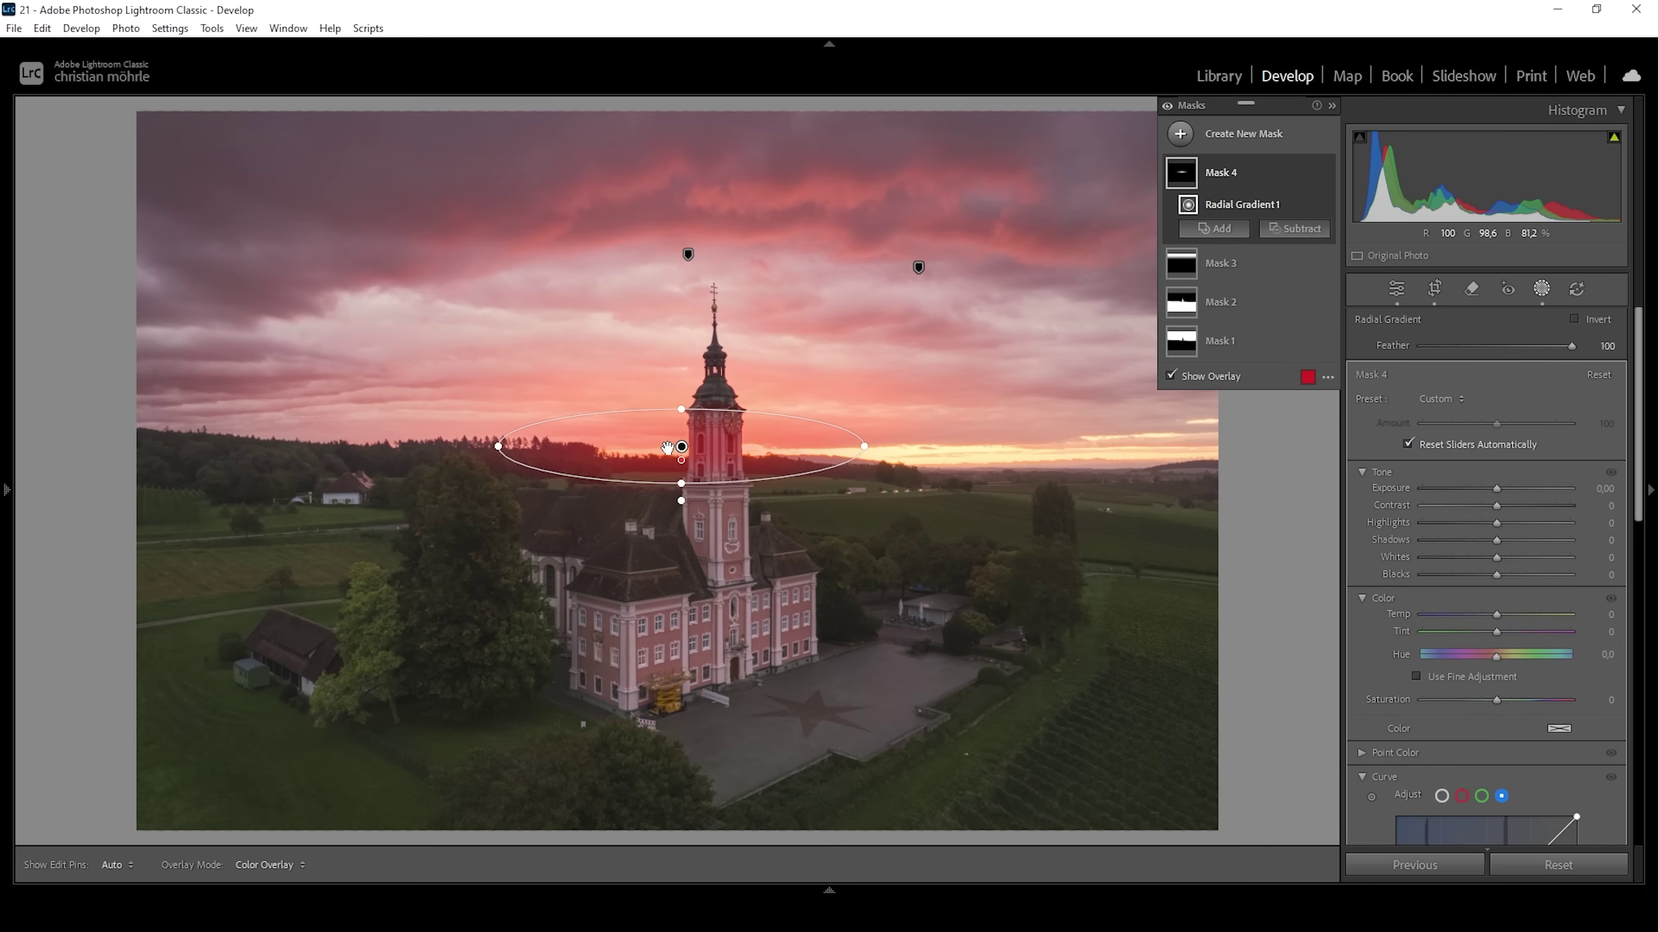
click(1290, 230)
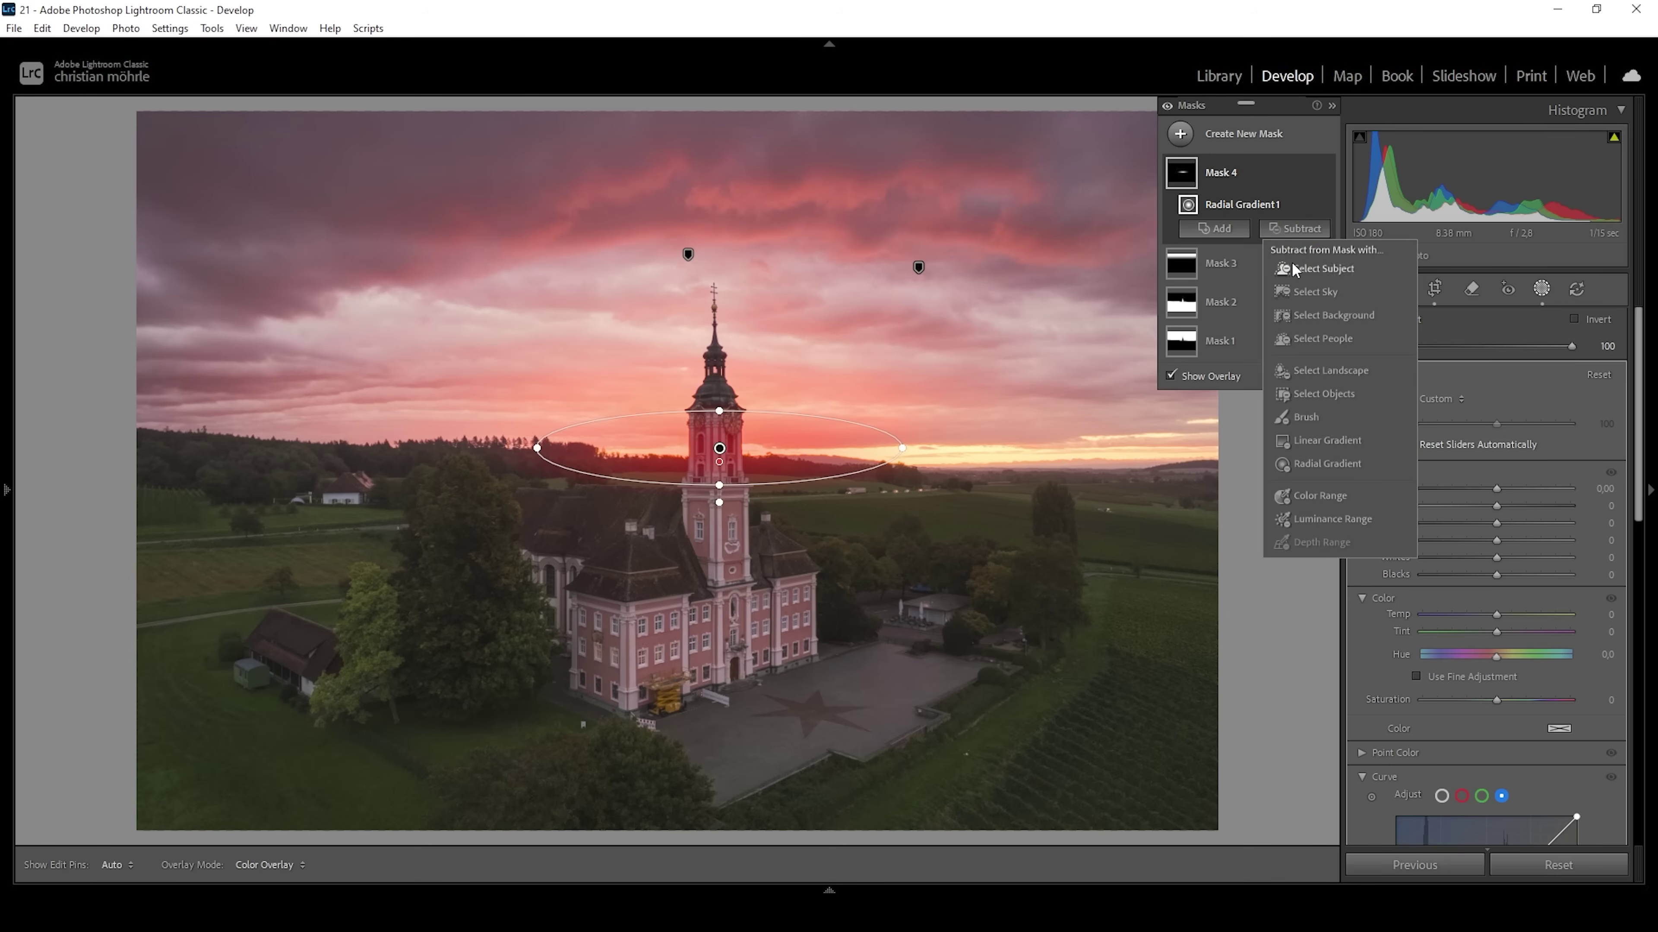
click(1302, 465)
mouse_move(708, 467)
mouse_down()
mouse_move(733, 522)
mouse_move(717, 451)
mouse_move(720, 467)
mouse_up()
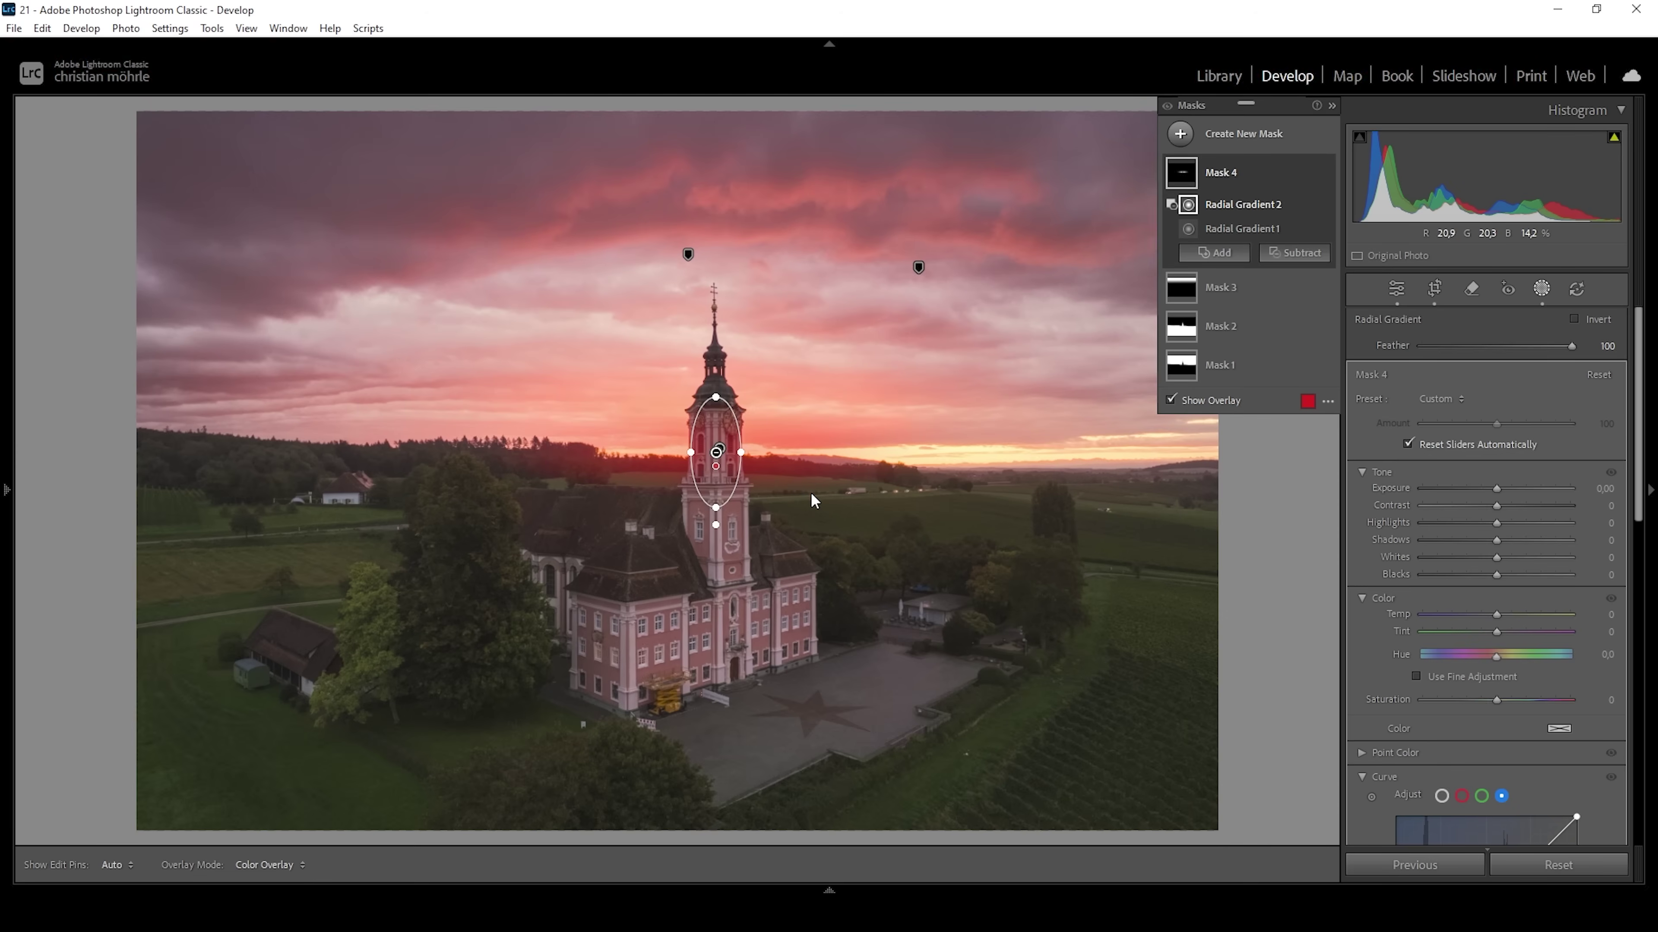
Step: Set the horizon glow mask to Blacks 28, Dehaze −42 and Temp 15
drag(1497, 571, 1522, 573)
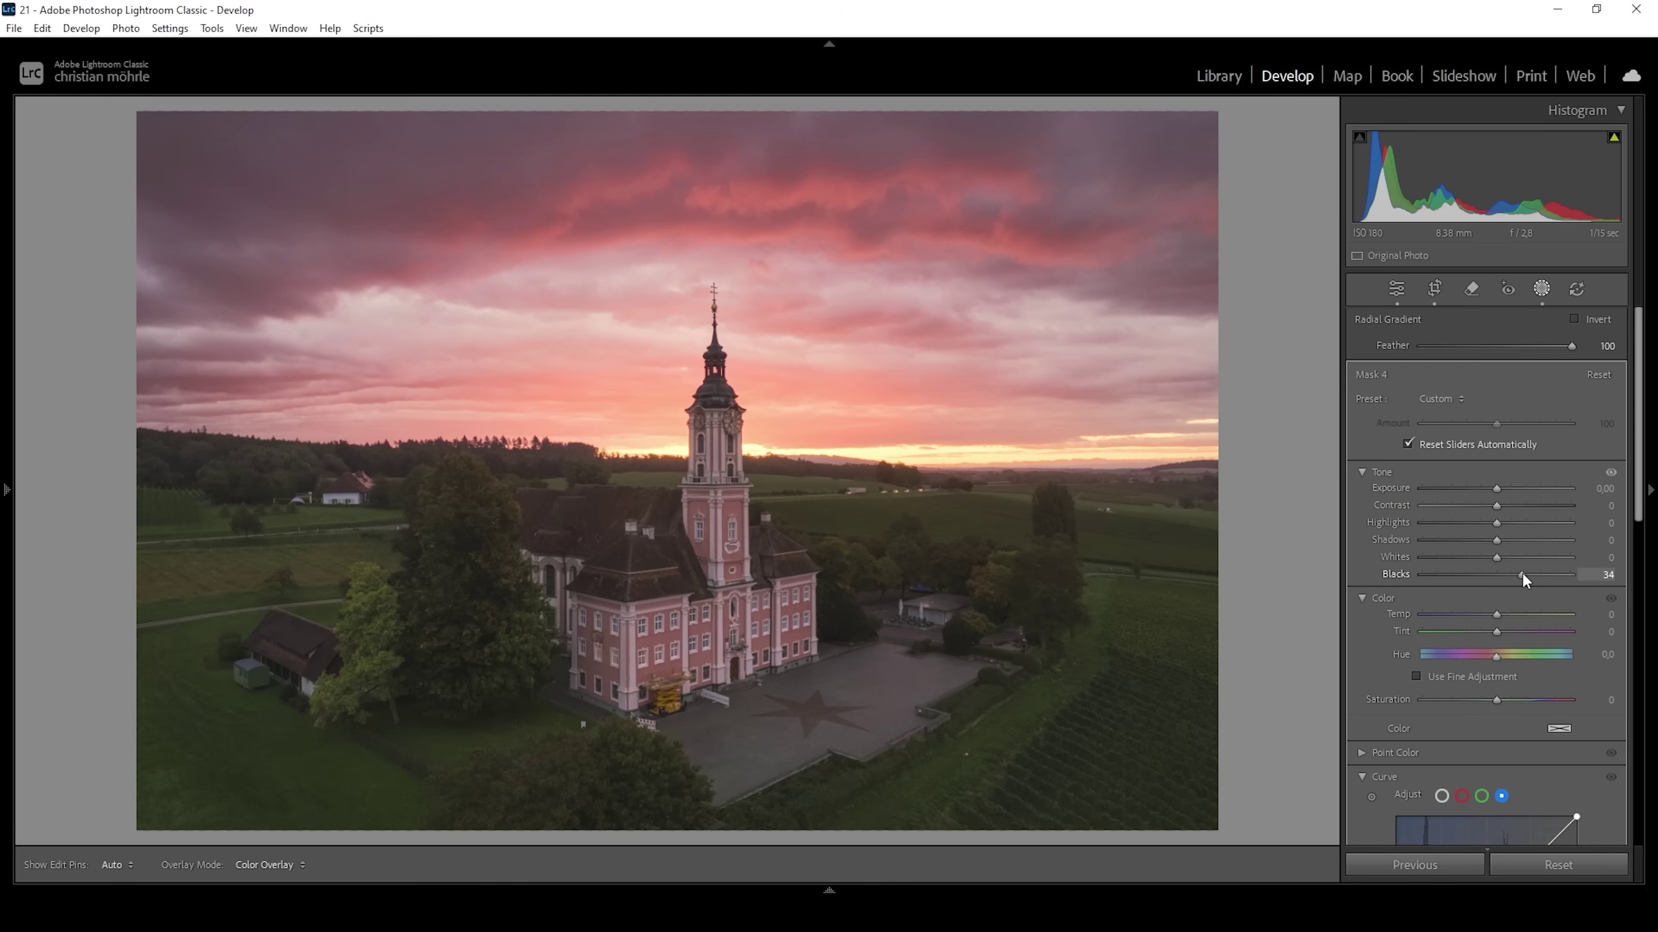
drag(1522, 573, 1522, 573)
scroll(1507, 686, down, 5)
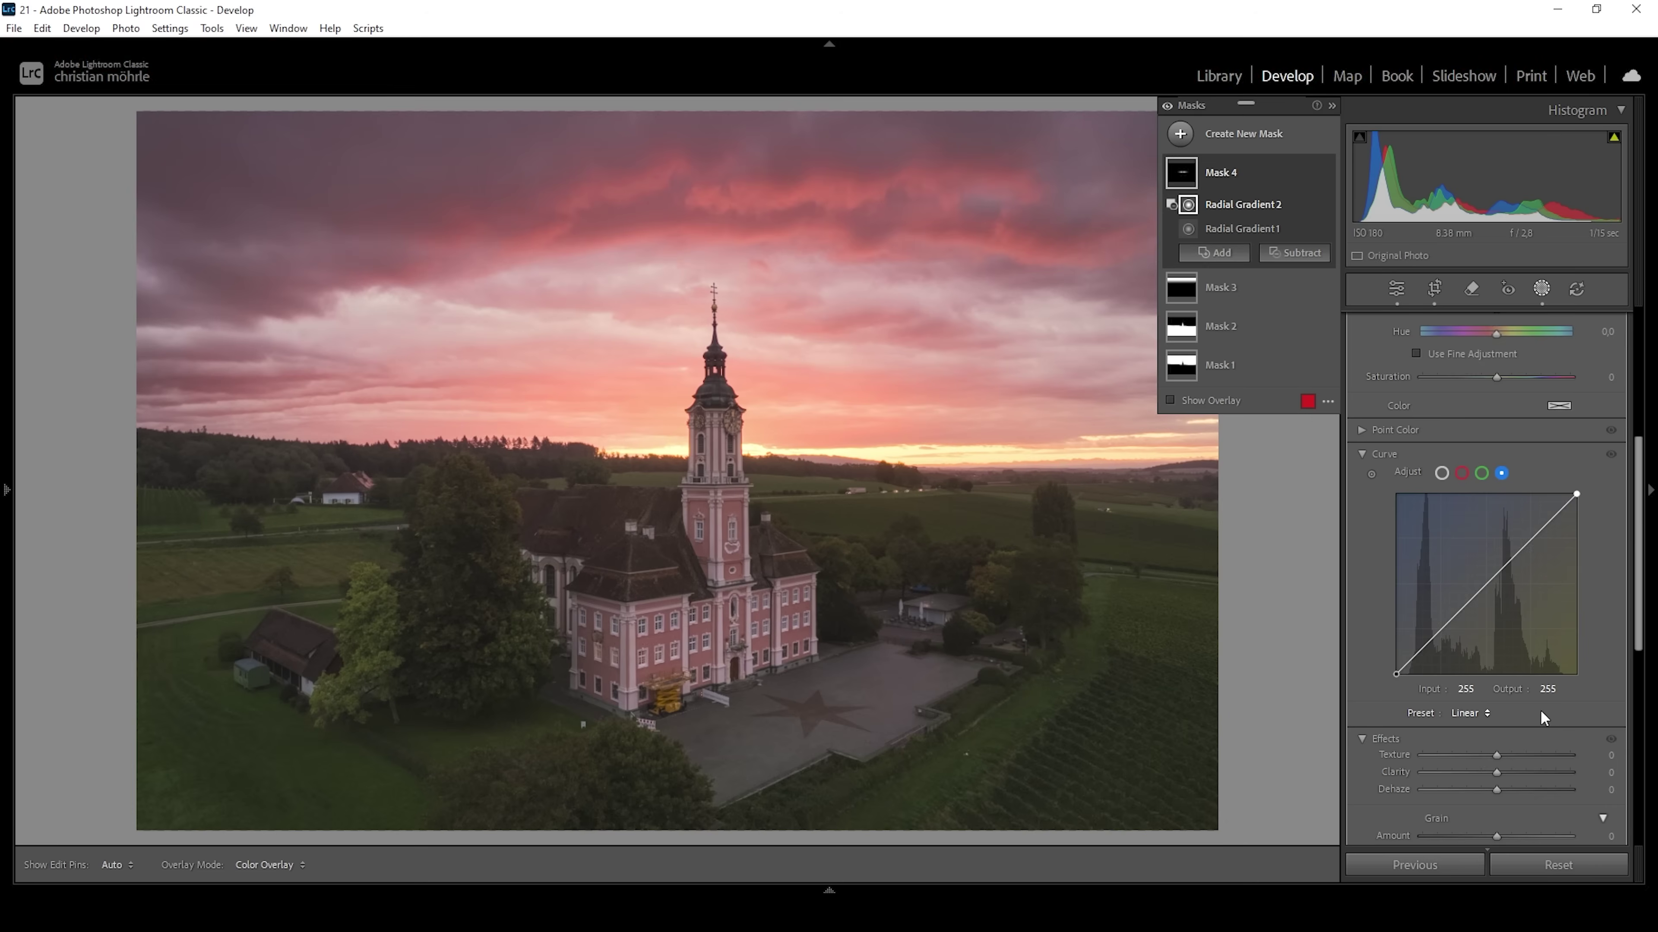
scroll(1488, 786, down, 2)
drag(1499, 676, 1486, 677)
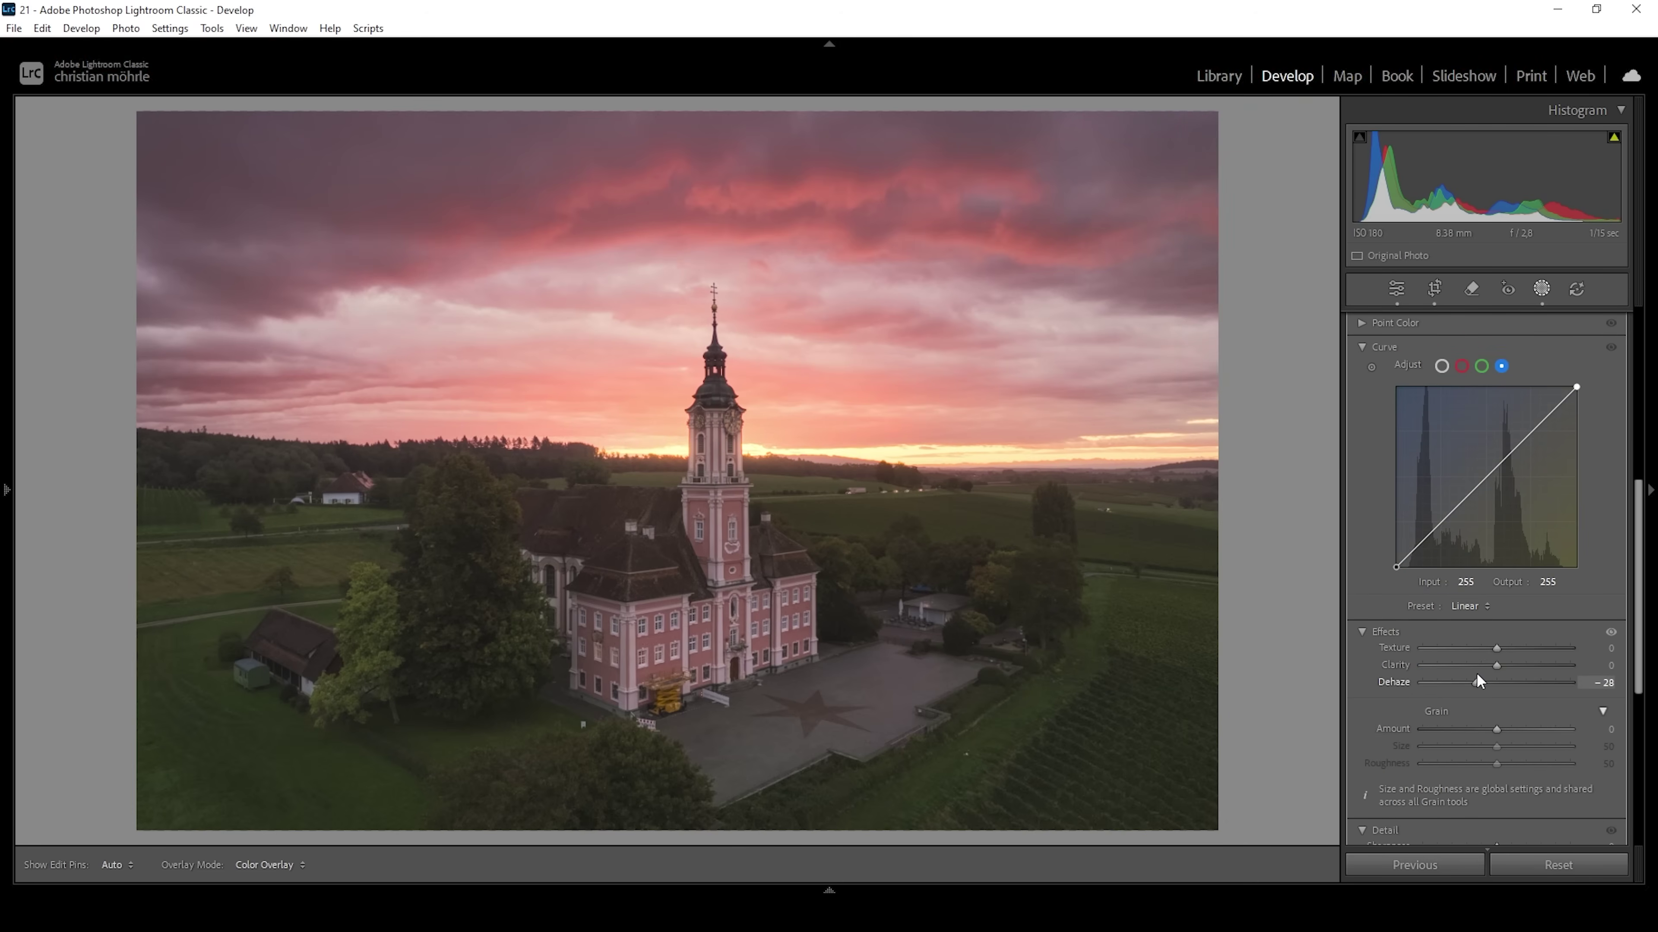
drag(1468, 672, 1466, 670)
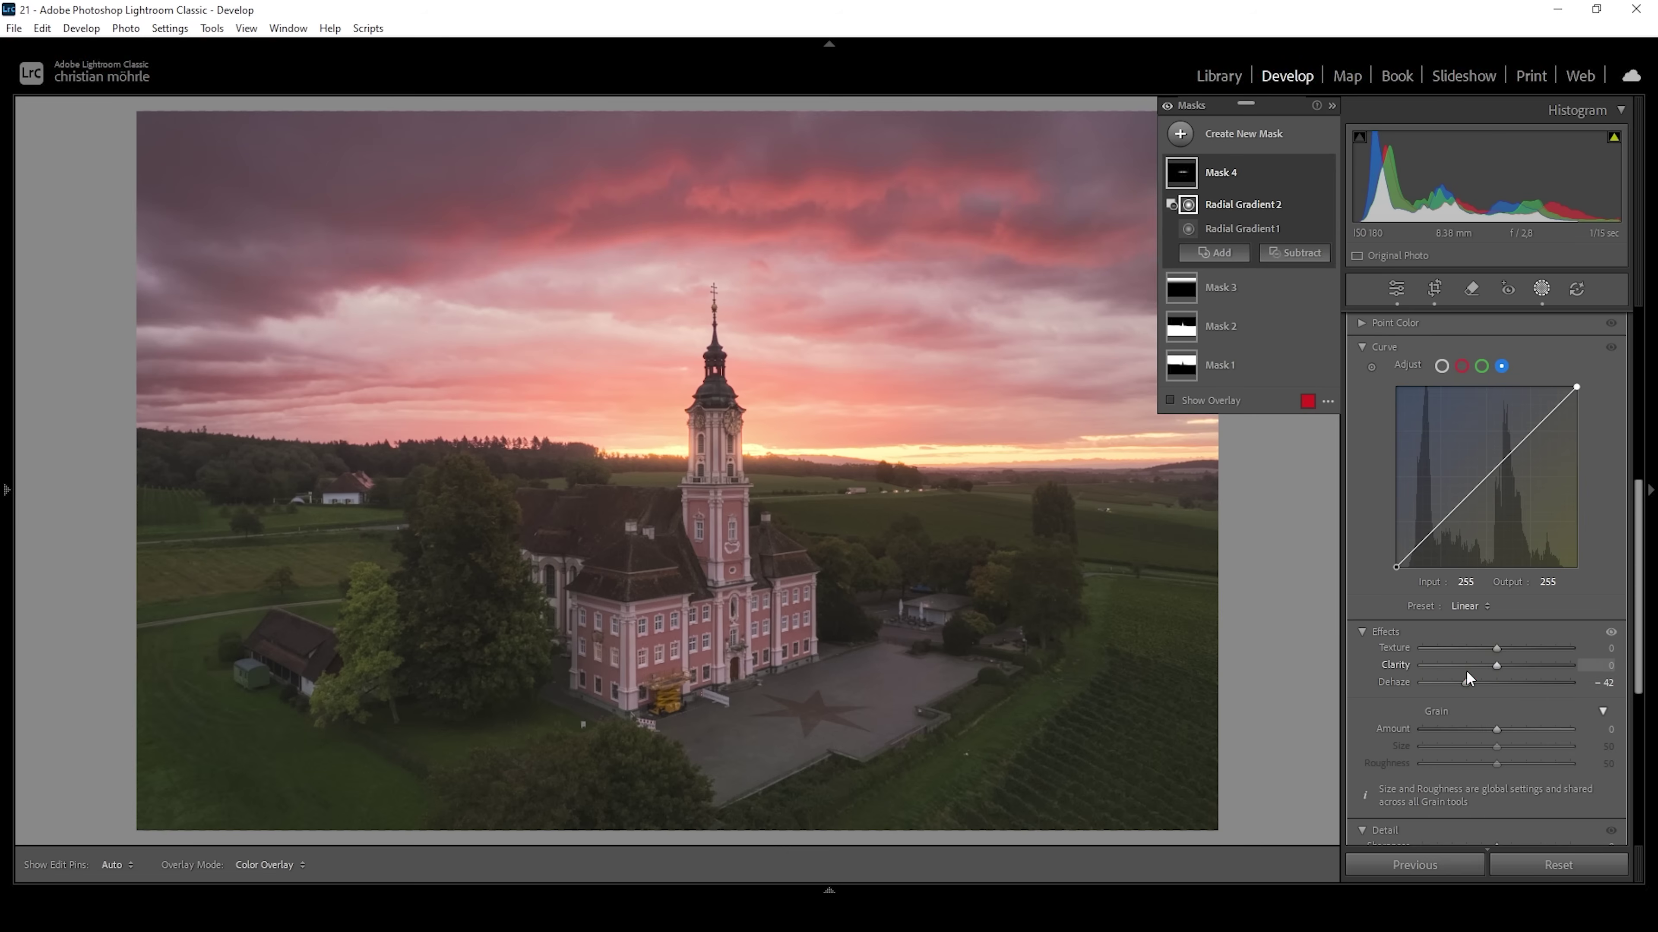
scroll(1534, 715, up, 2)
scroll(1554, 457, up, 3)
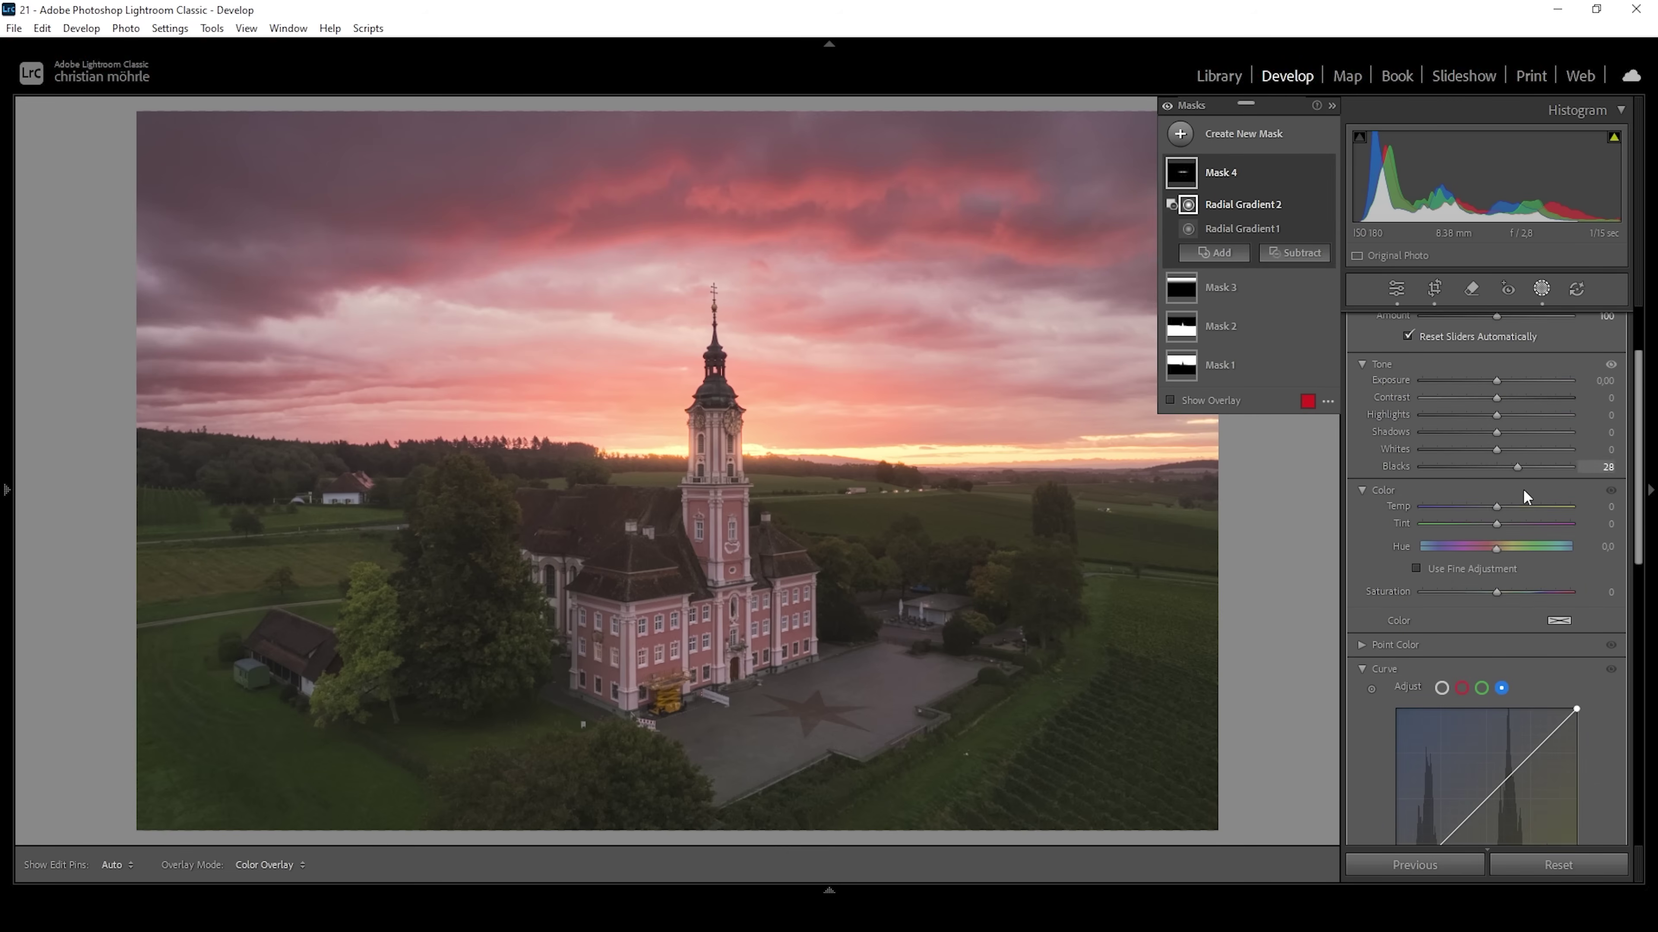
drag(1494, 505, 1510, 506)
Step: Add a radial gradient mask across the horizon right of the church
click(1281, 251)
click(1280, 368)
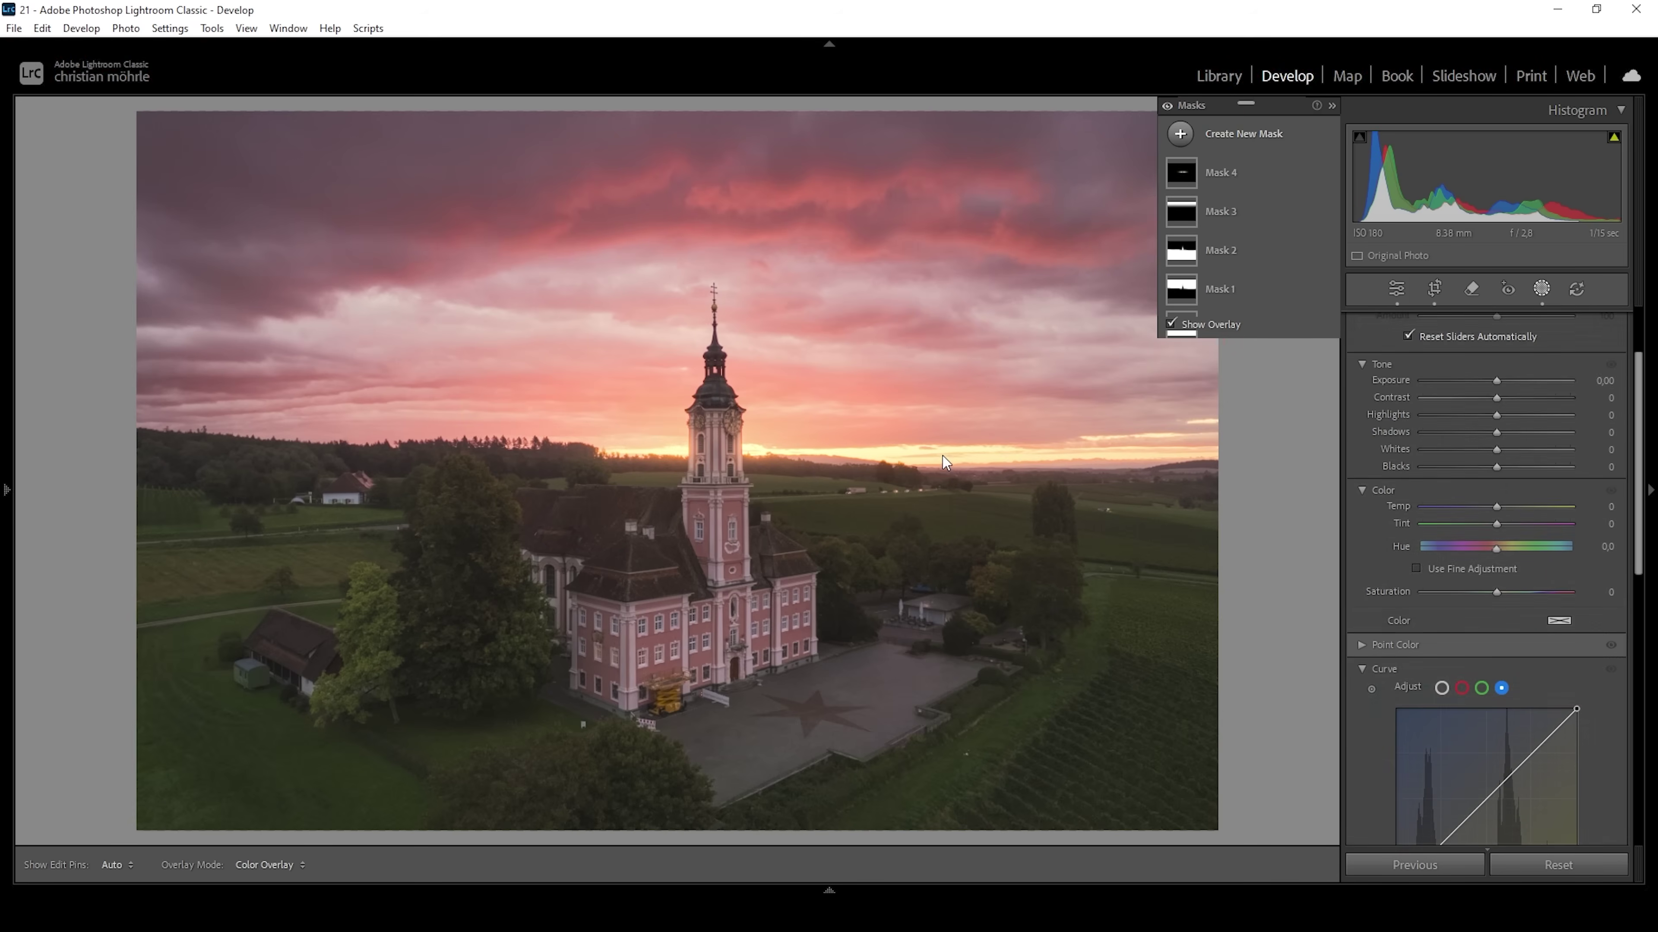
drag(705, 421, 1304, 493)
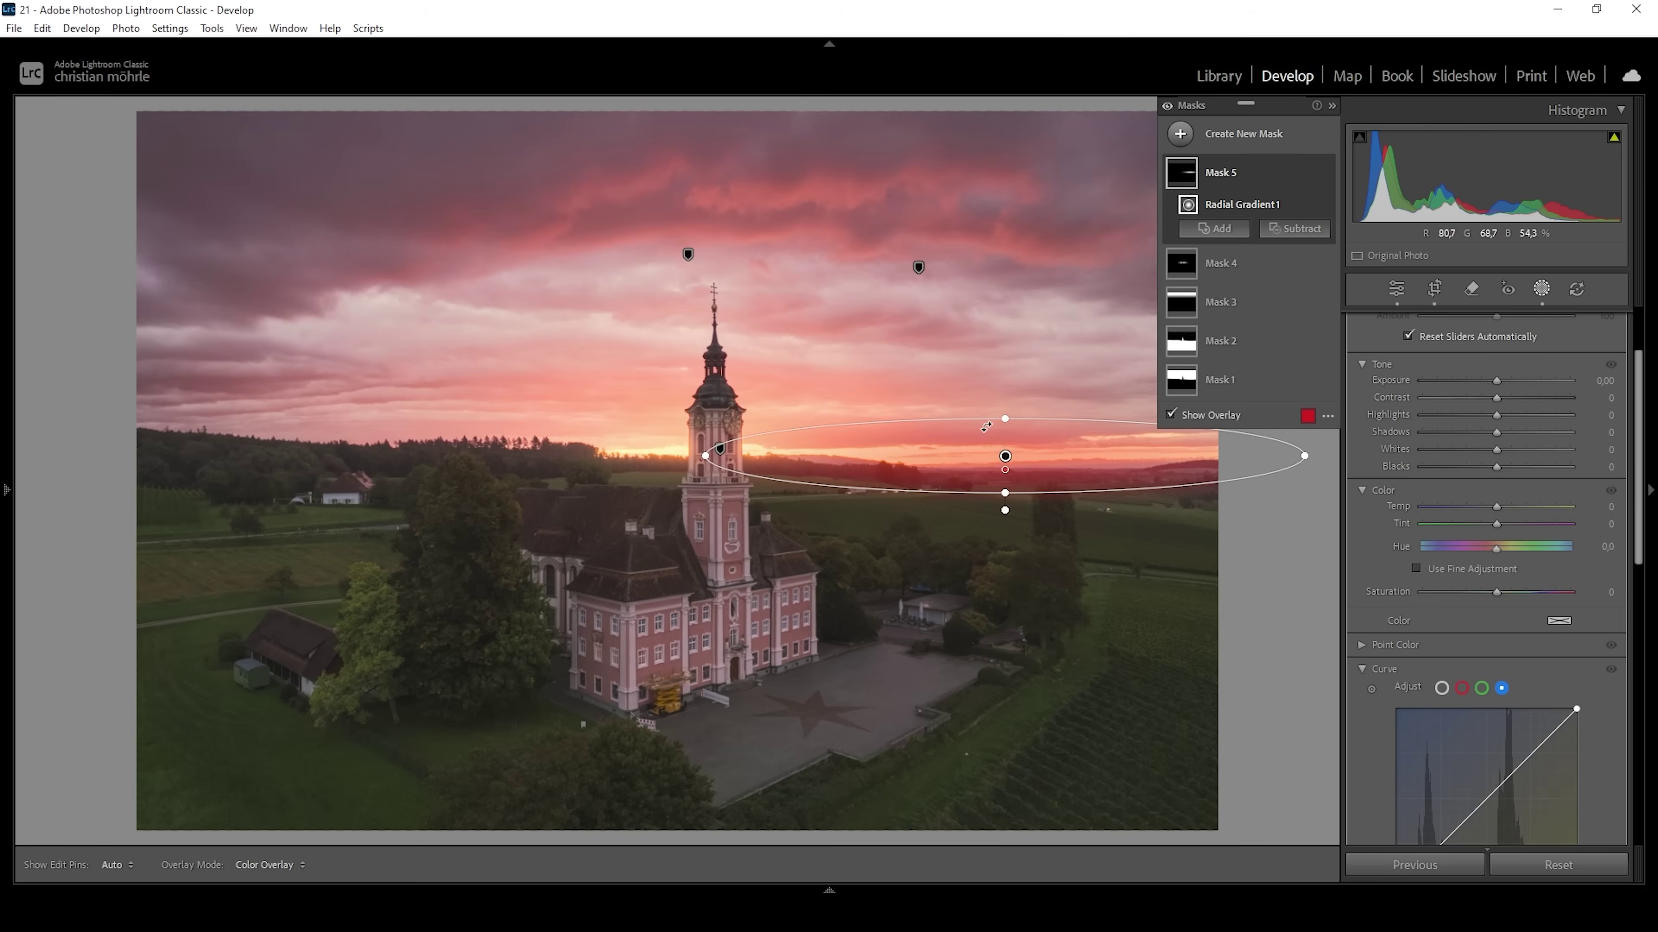
drag(1029, 456, 1026, 451)
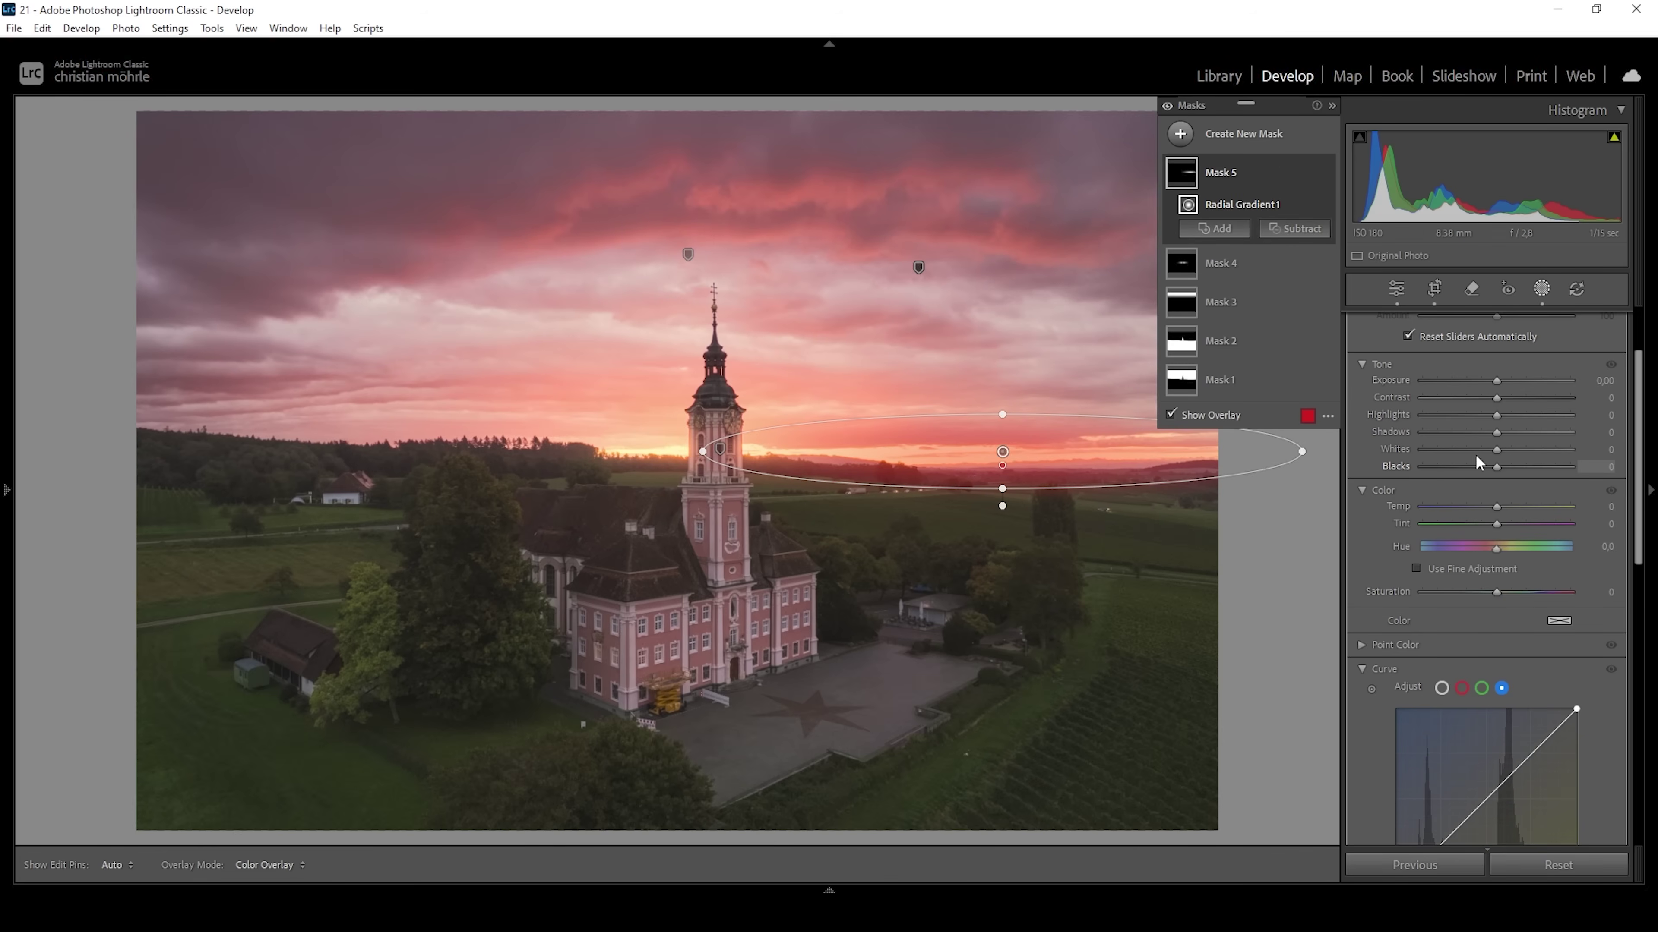
Step: Set the horizon mask to Blacks 23, Dehaze −22 and Temp 10
drag(1494, 464, 1510, 465)
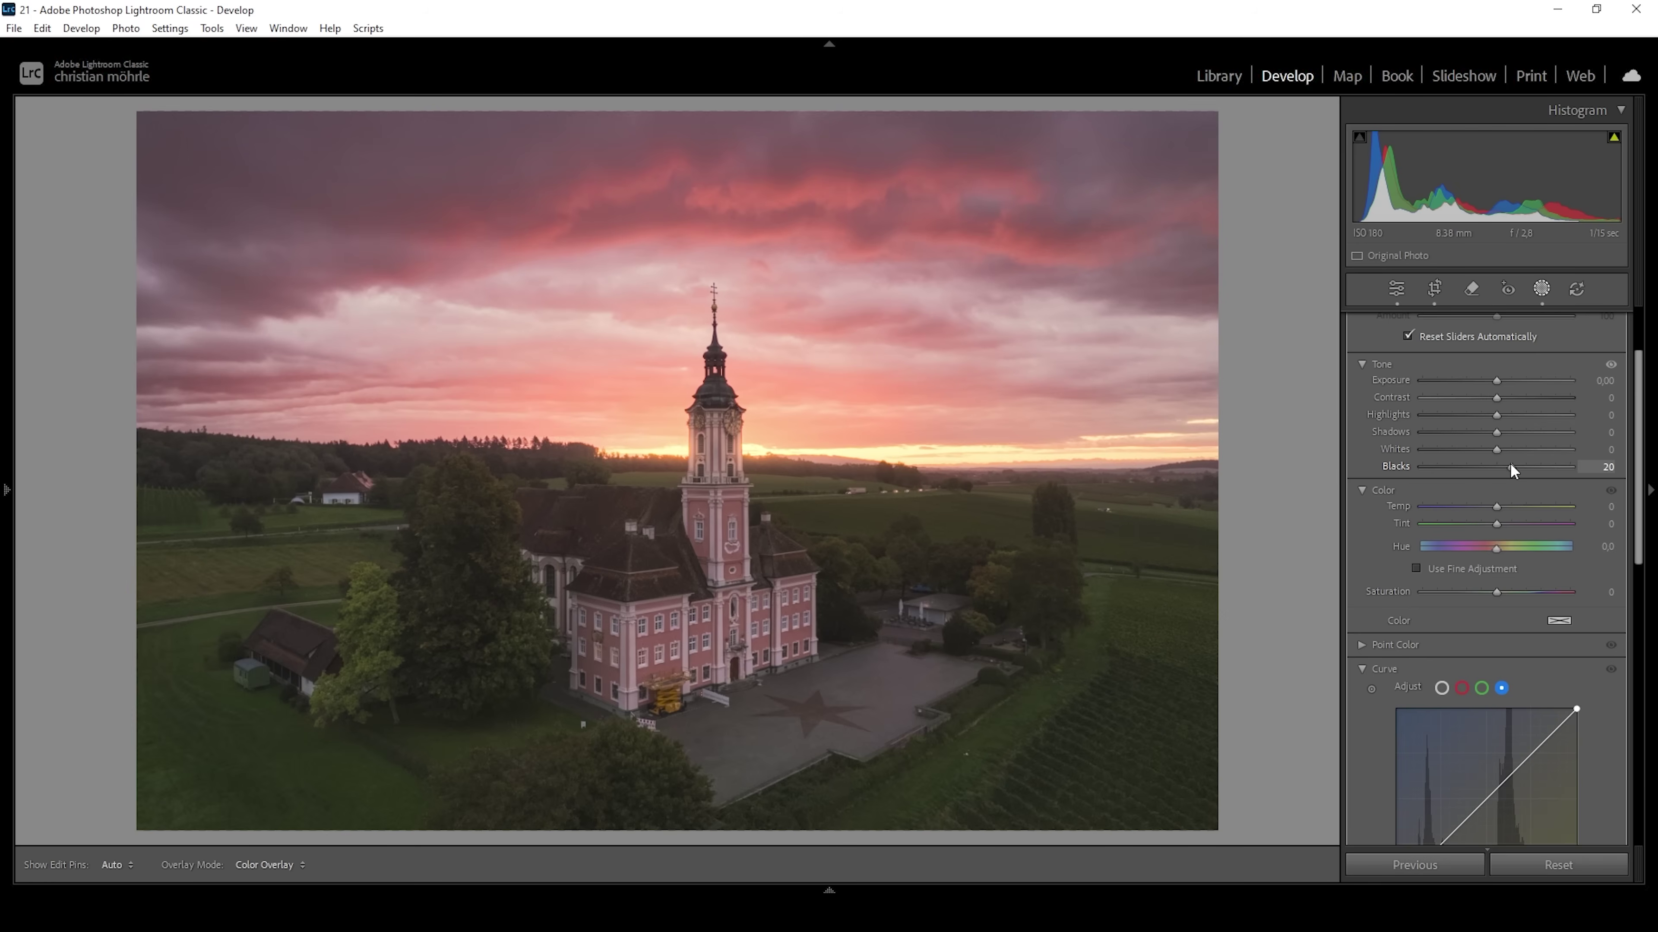
scroll(1505, 596, down, 3)
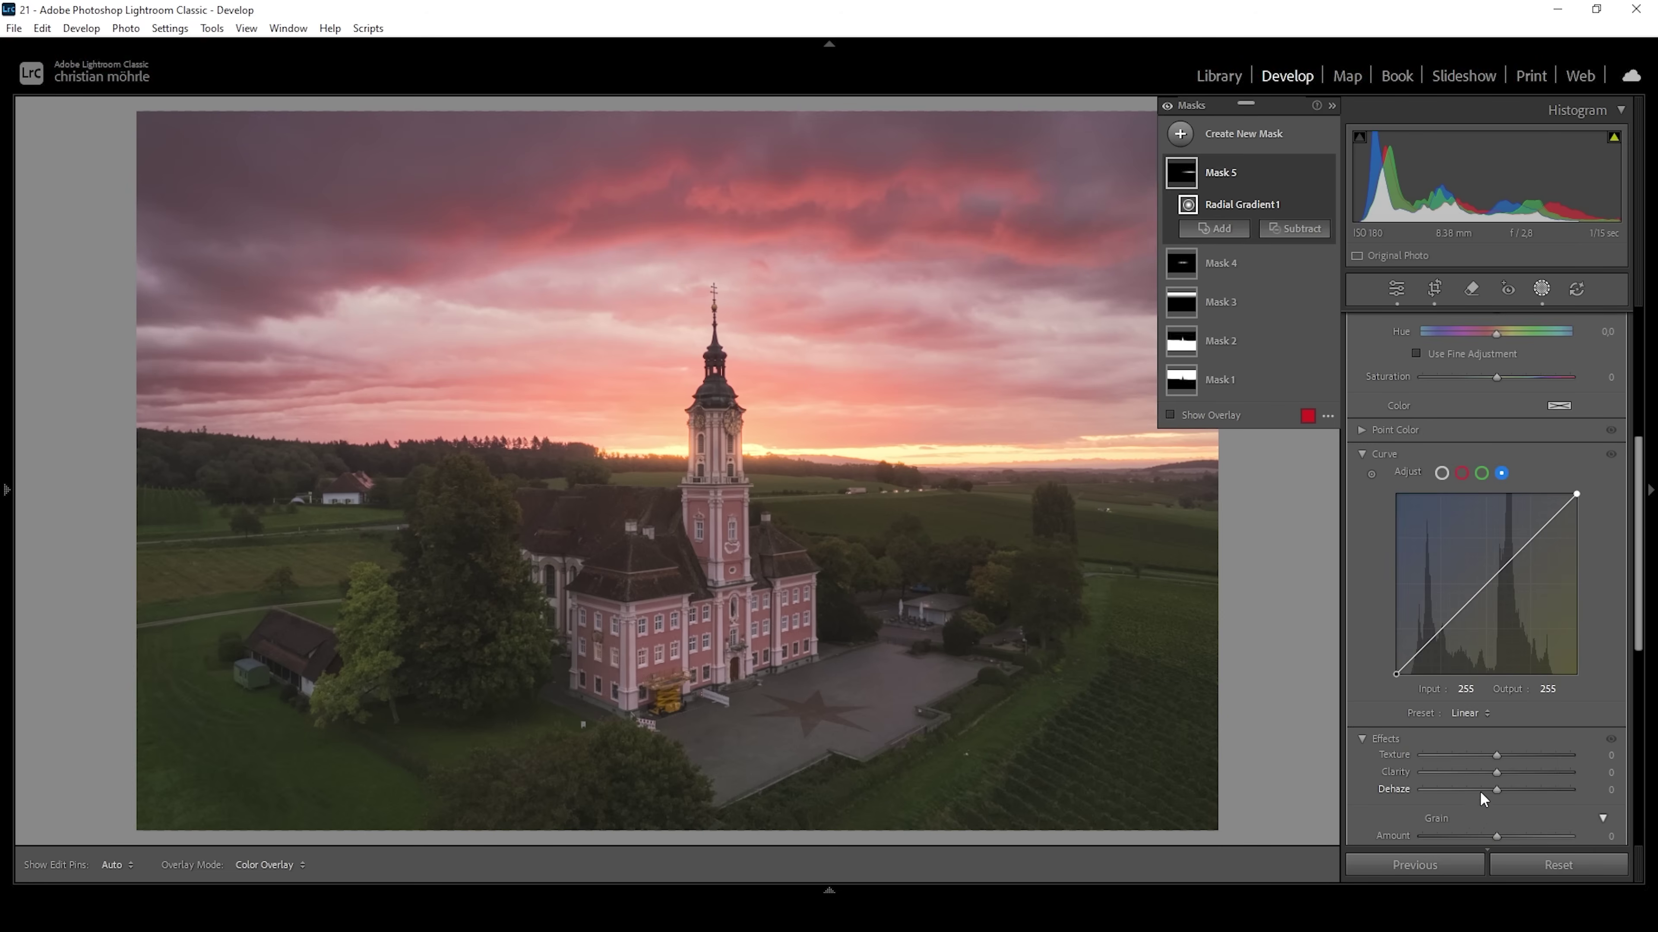
drag(1498, 791, 1479, 785)
scroll(1509, 414, up, 2)
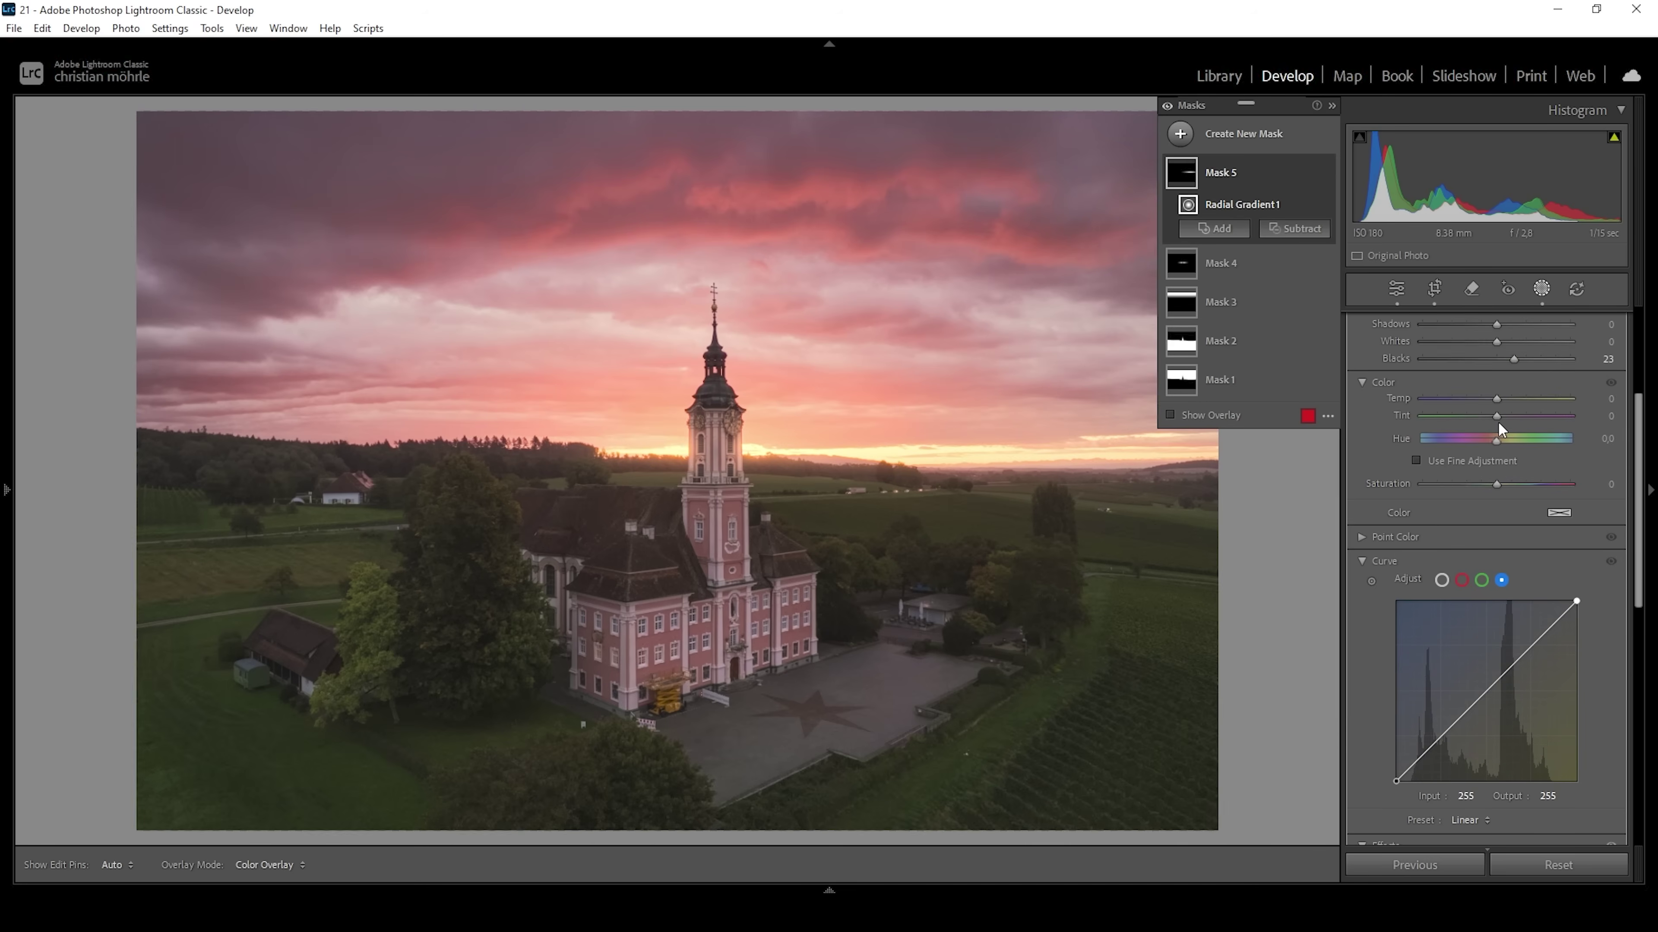
click(1496, 396)
drag(1496, 397, 1502, 396)
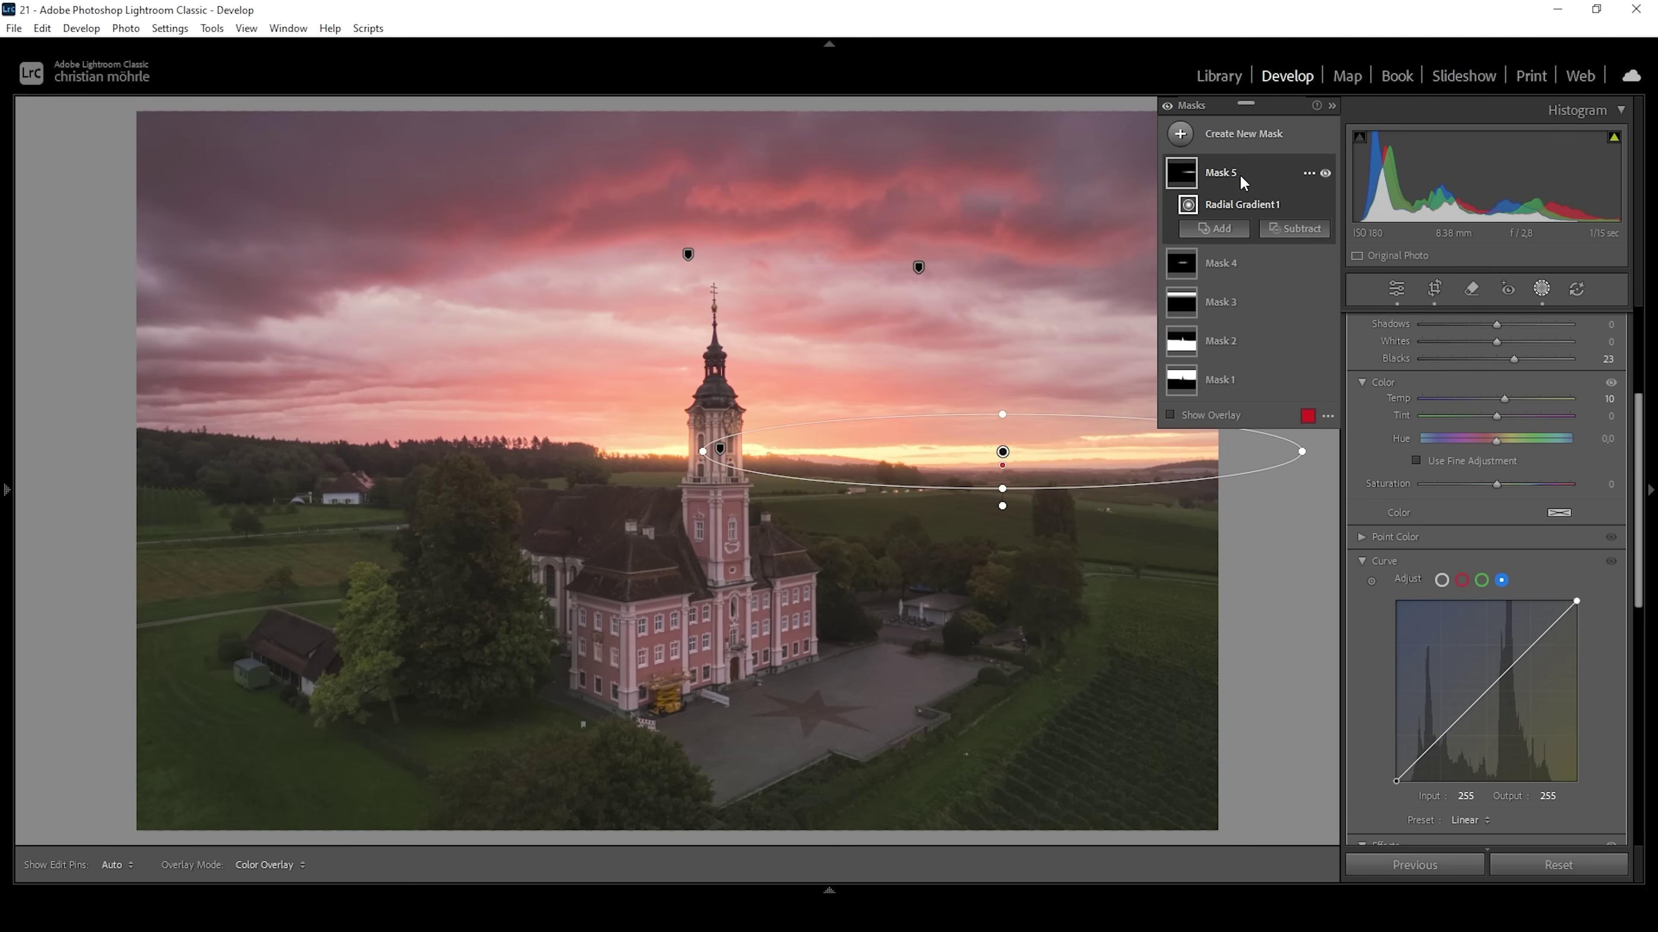
click(1178, 134)
Step: Add a radial gradient centred on the church tower and intersect Mask 6 with Select Sky
click(1269, 362)
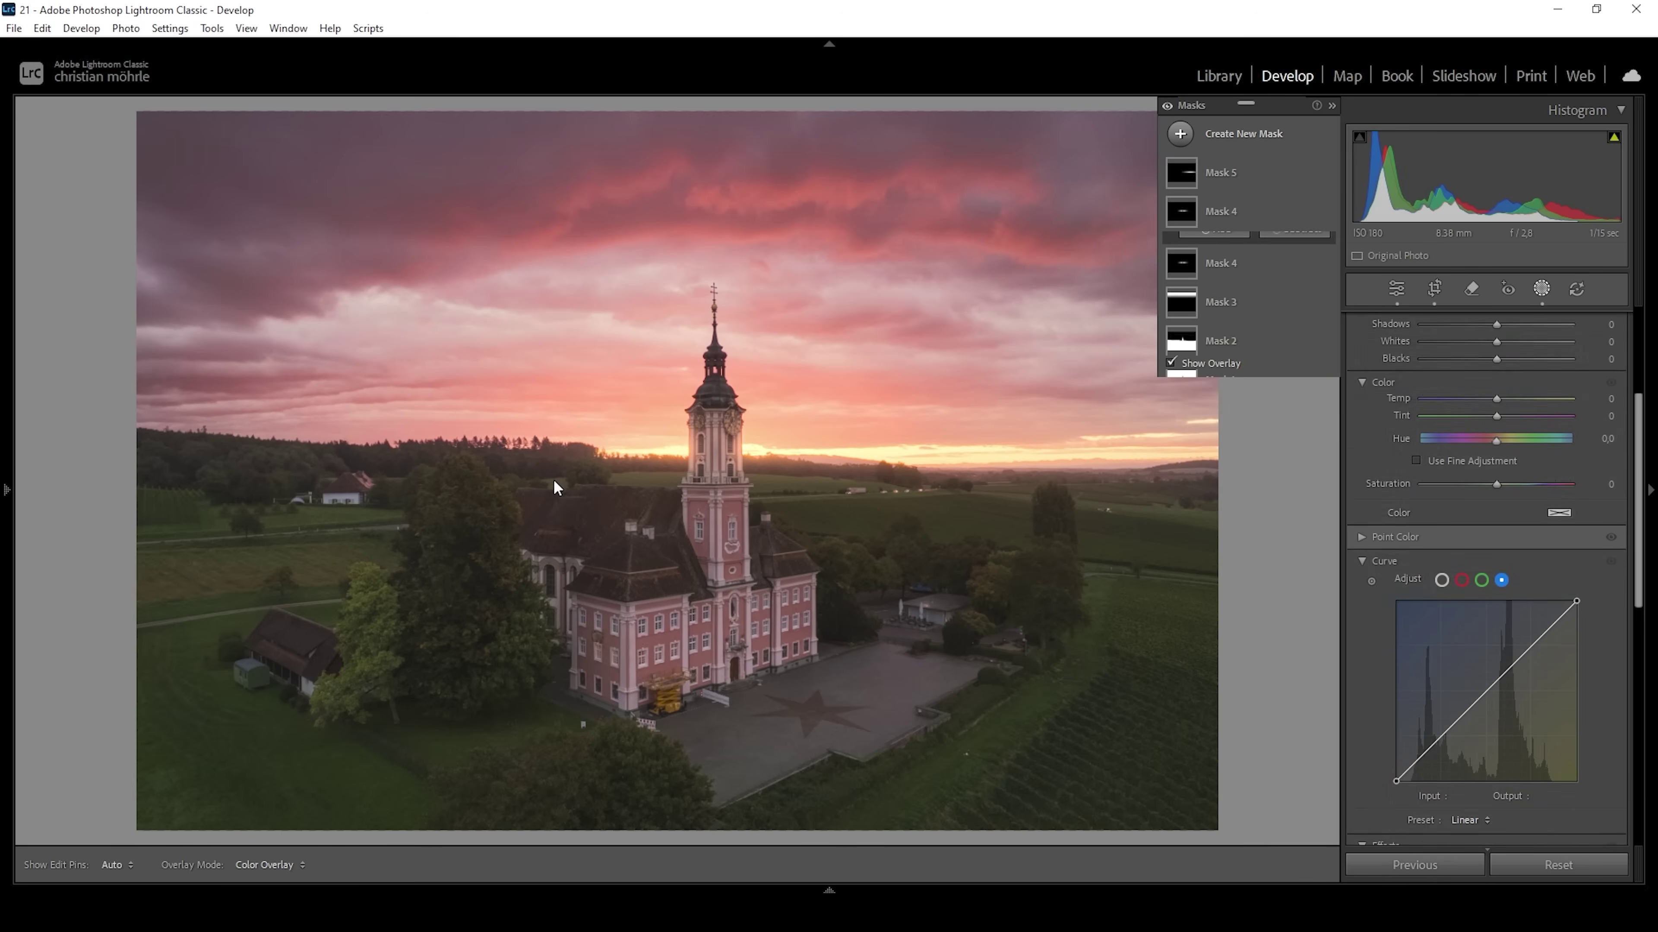
drag(614, 425, 1022, 558)
drag(592, 402, 687, 401)
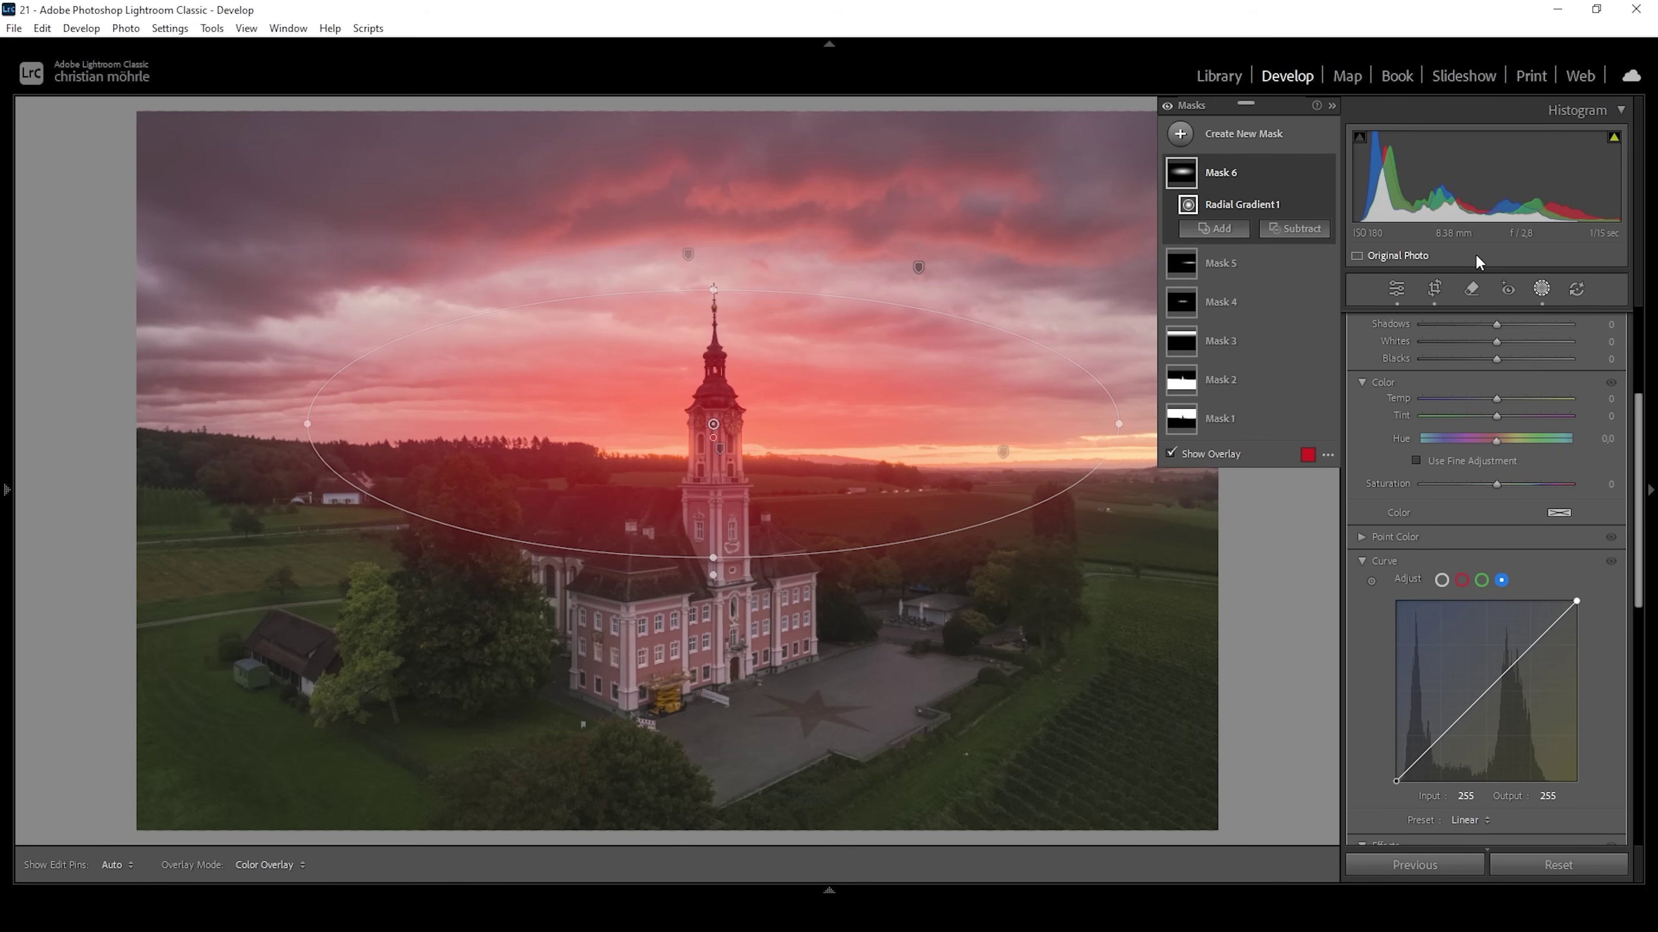
click(1311, 173)
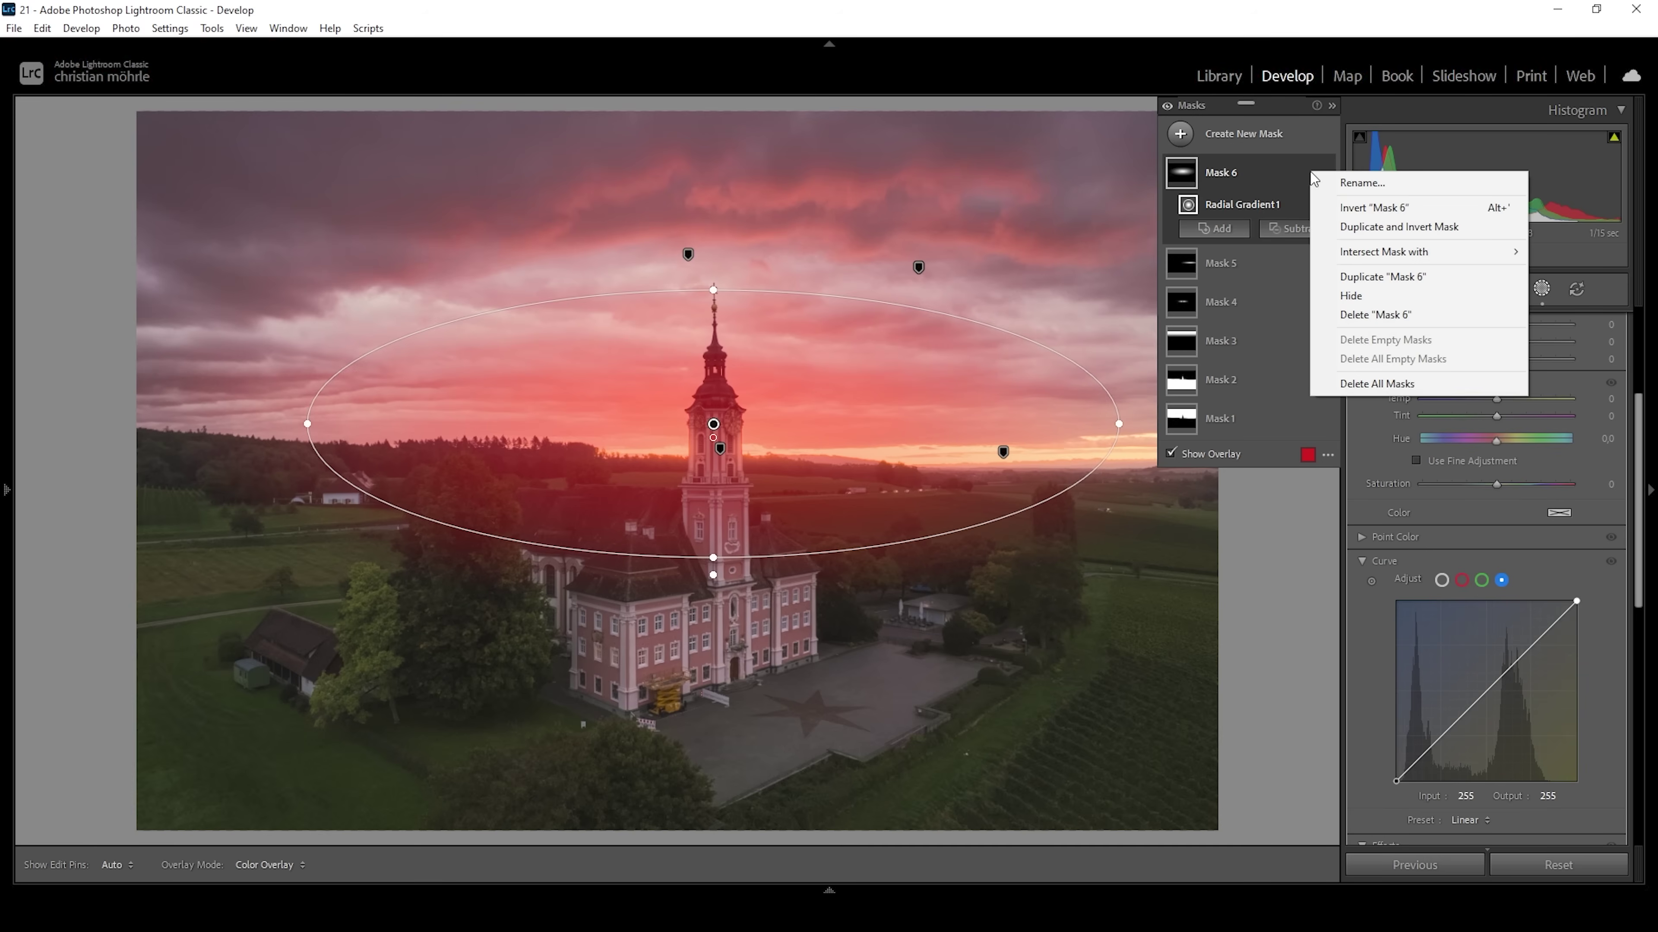
mouse_move(1377, 256)
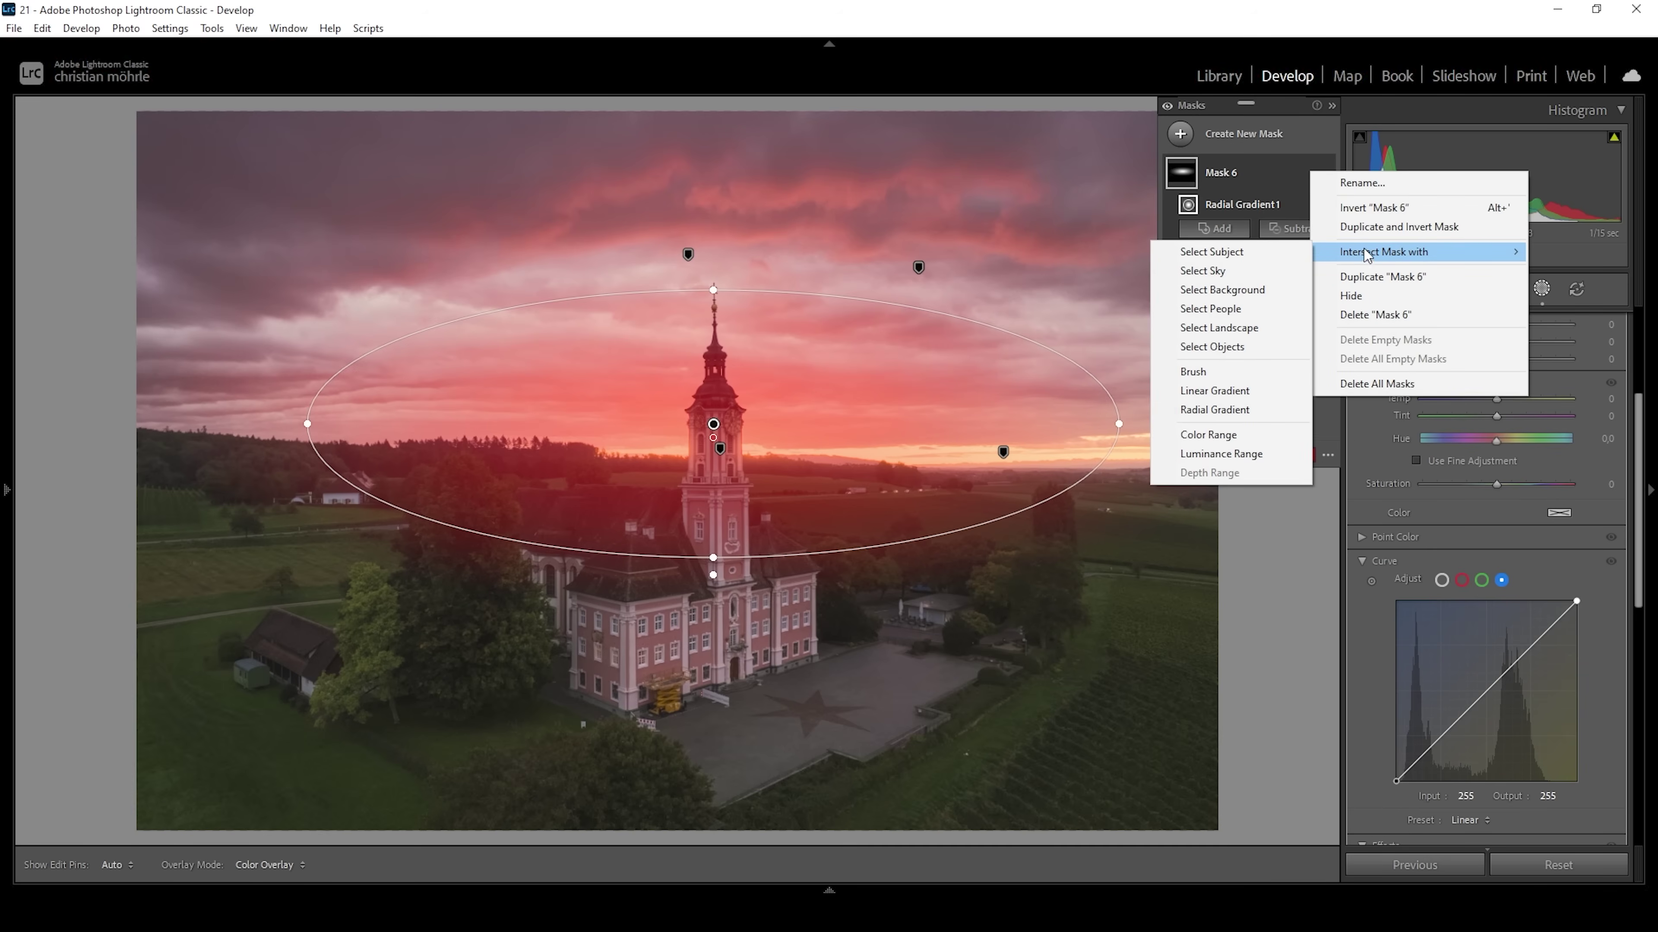
click(1227, 272)
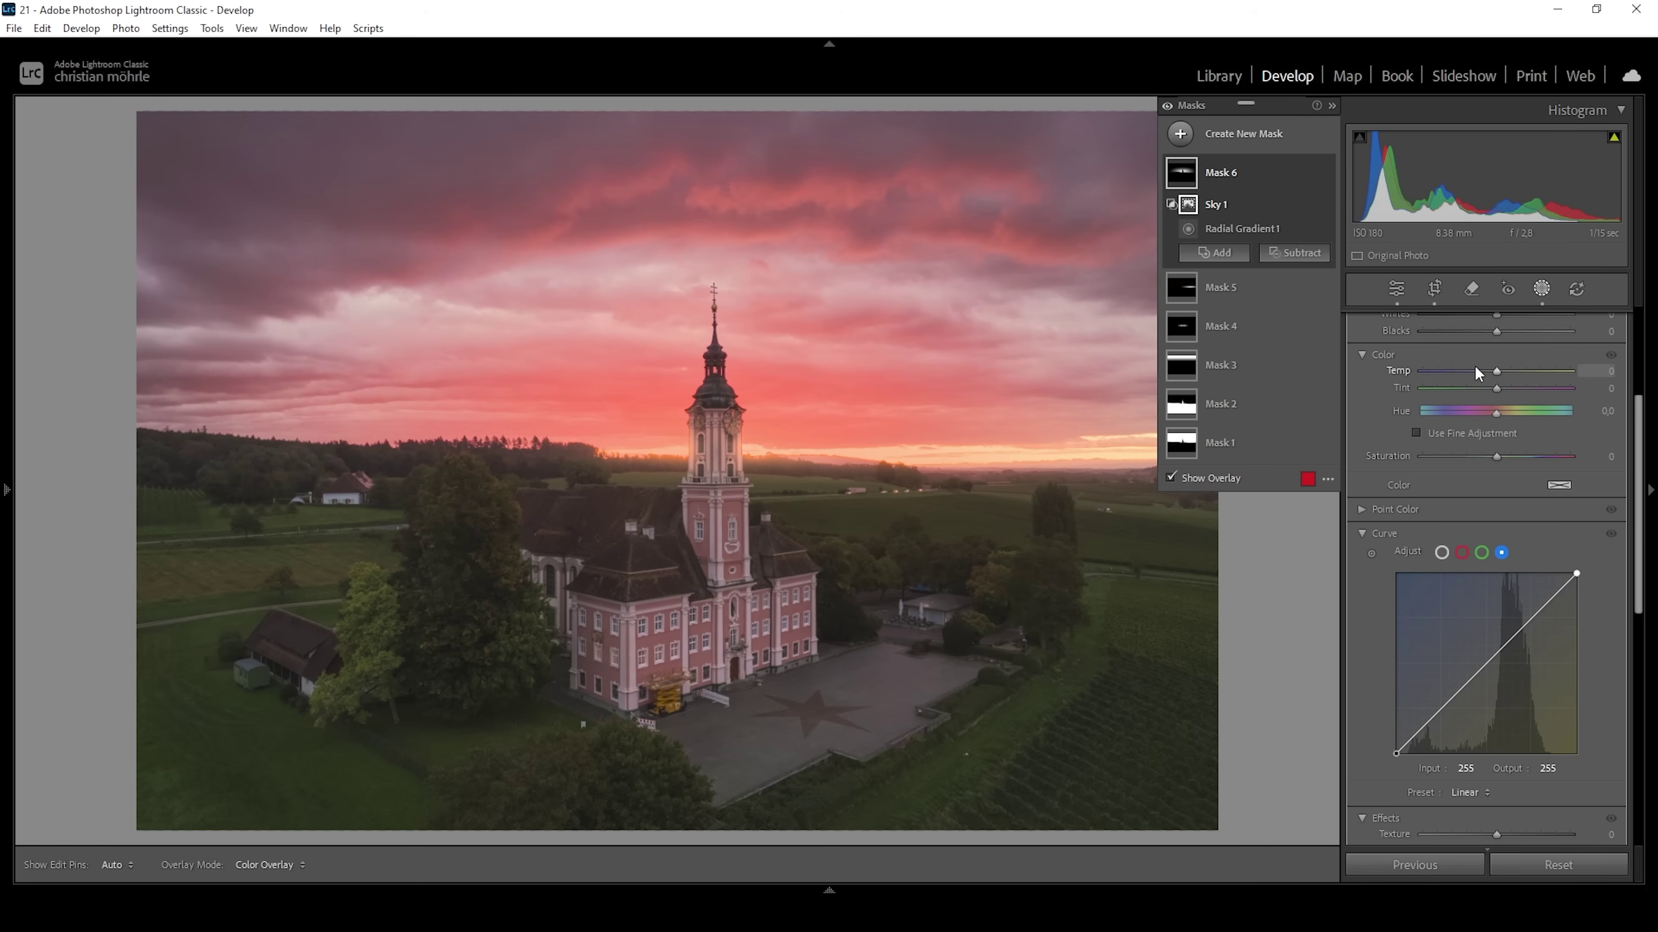
Step: Set the sky glow mask to Temp 17 and Whites 21
drag(1497, 370, 1507, 366)
scroll(1542, 430, up, 3)
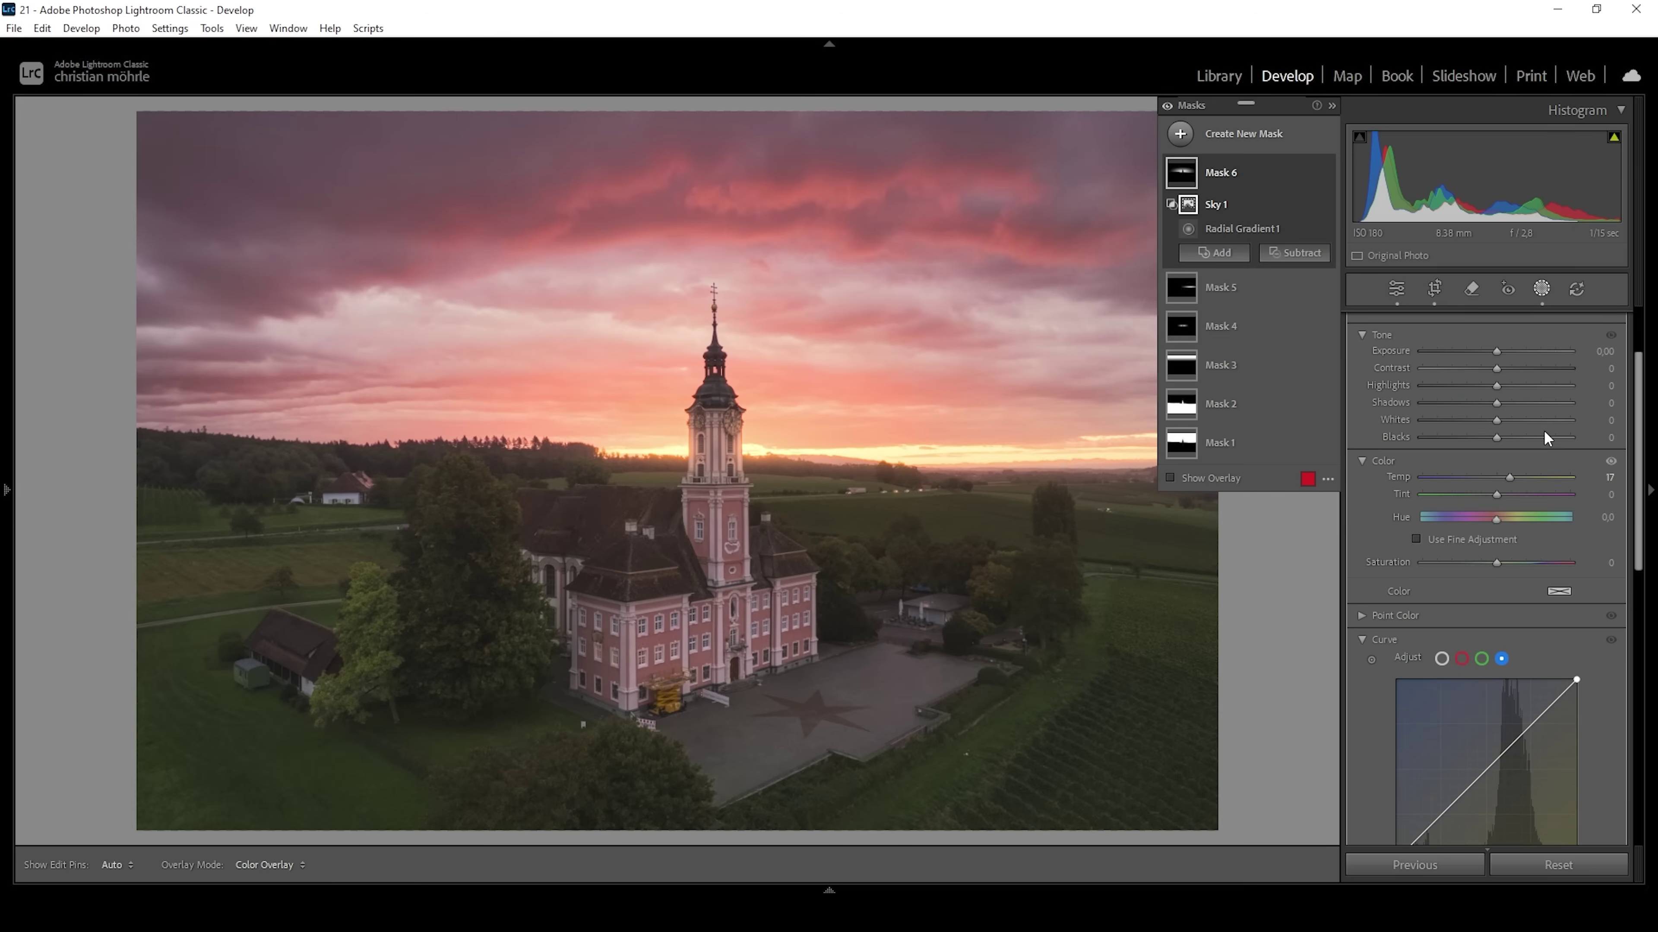
drag(1498, 420, 1509, 422)
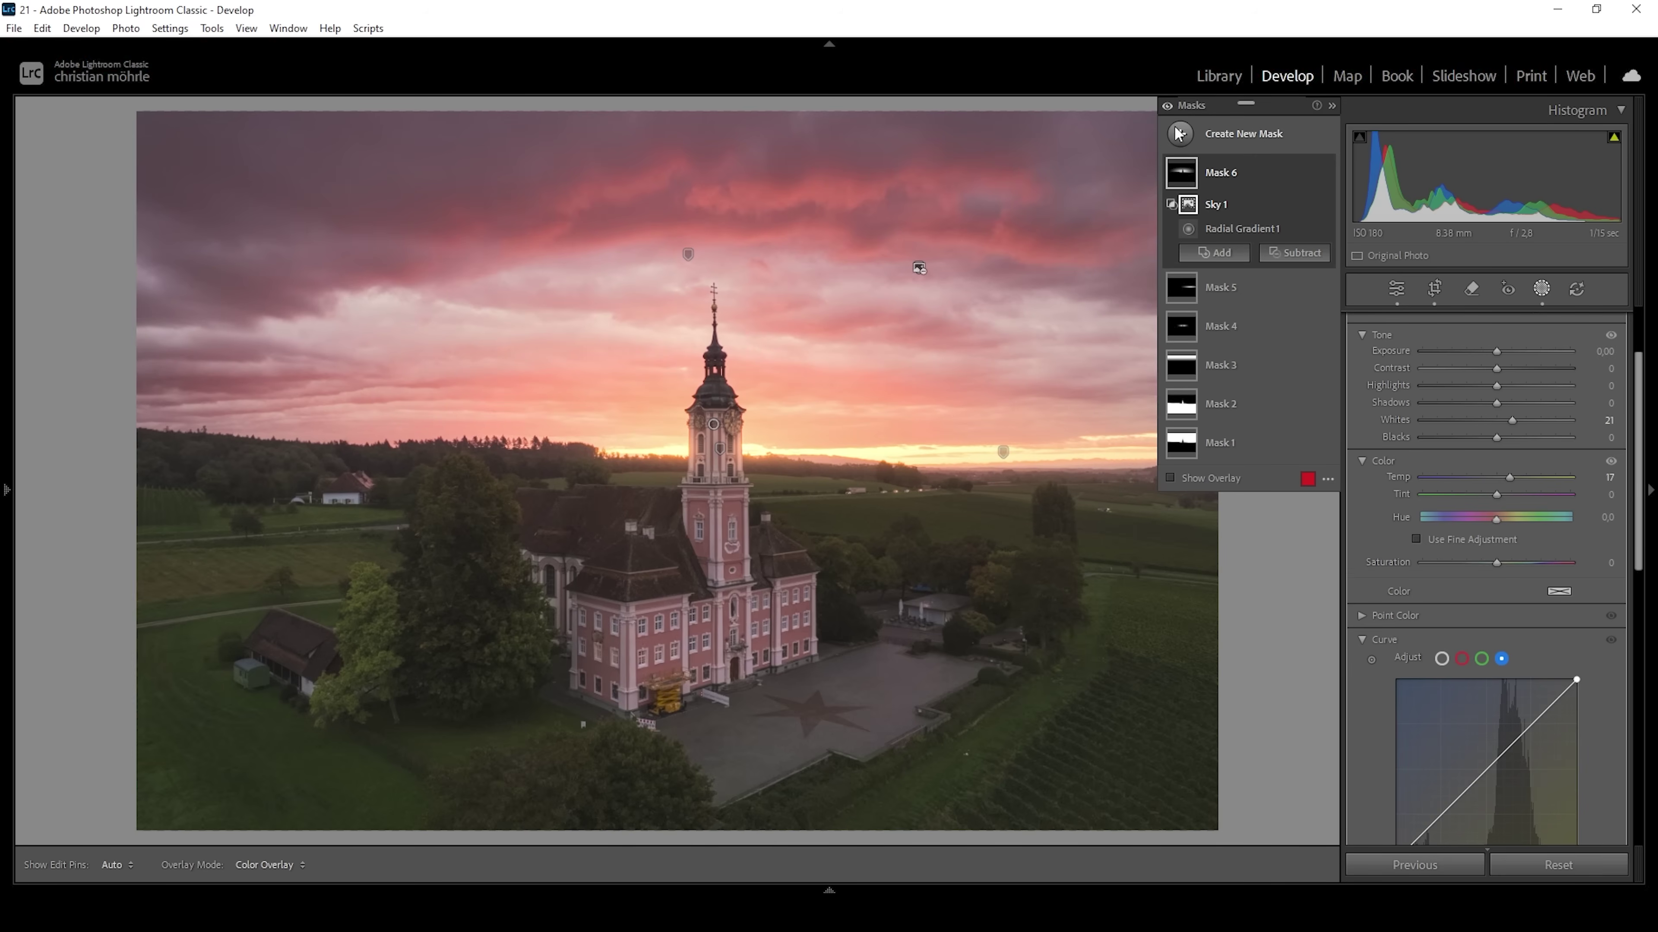
Step: Create a Select Subject mask and brush out the barn and trees with a fully feathered brush
click(1215, 254)
click(1291, 169)
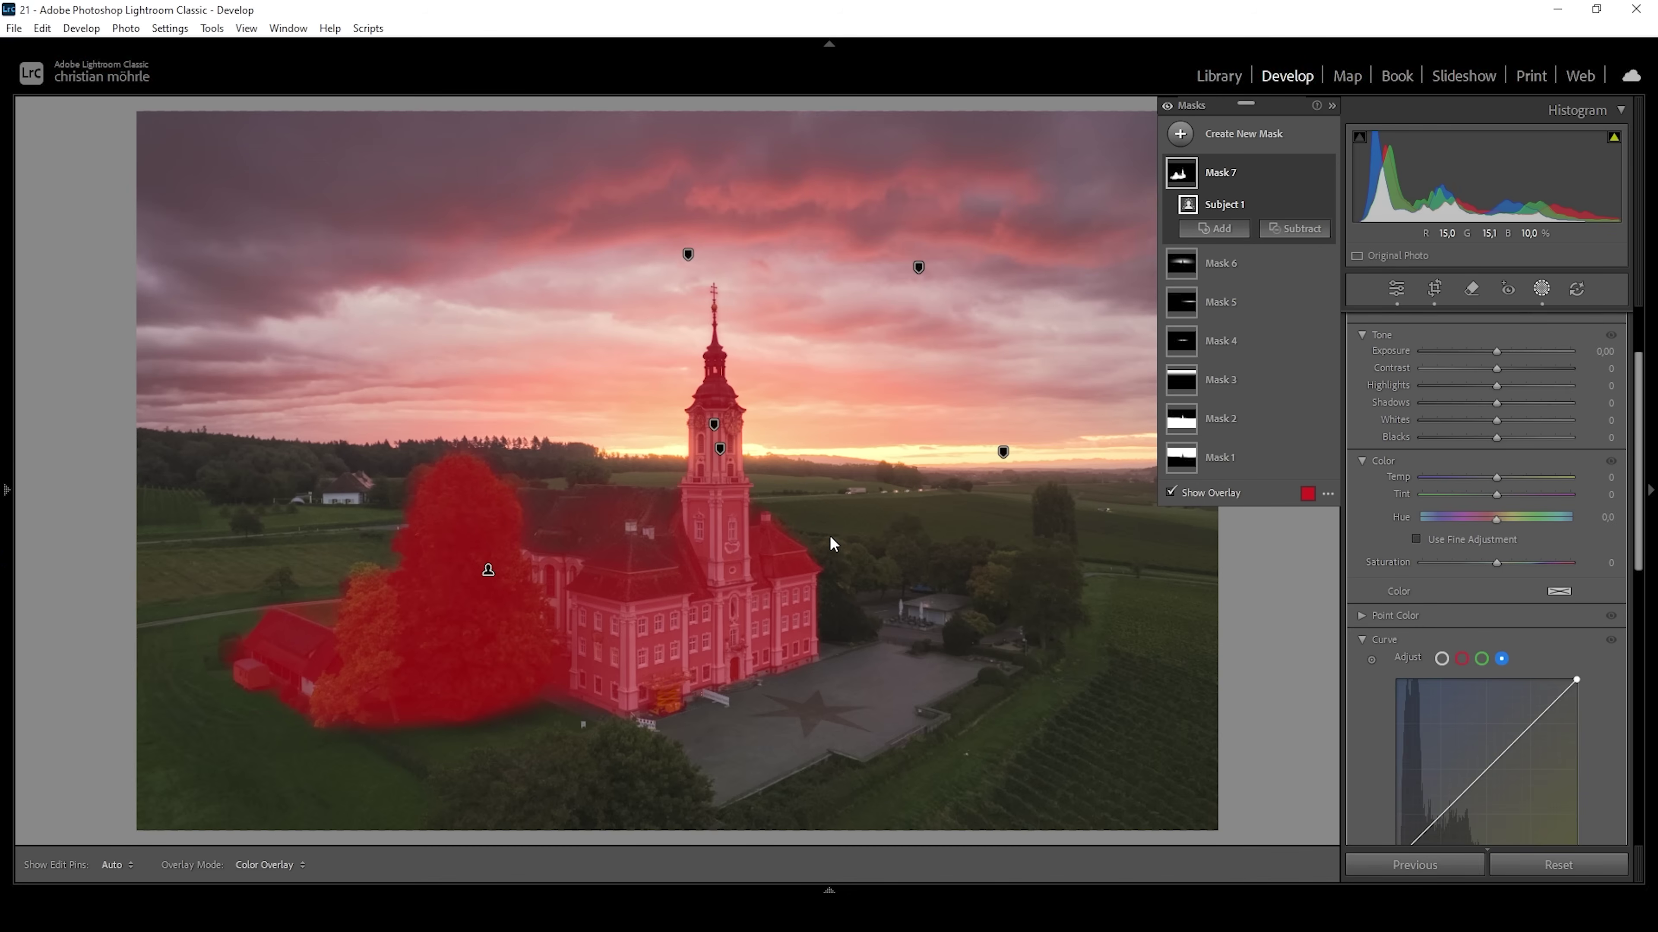
click(1279, 229)
click(1286, 402)
mouse_move(284, 691)
mouse_down()
mouse_move(246, 661)
mouse_move(290, 596)
mouse_move(266, 636)
mouse_move(314, 618)
mouse_move(352, 642)
mouse_move(328, 670)
mouse_move(451, 677)
mouse_move(396, 589)
mouse_move(508, 459)
mouse_up()
key(h)
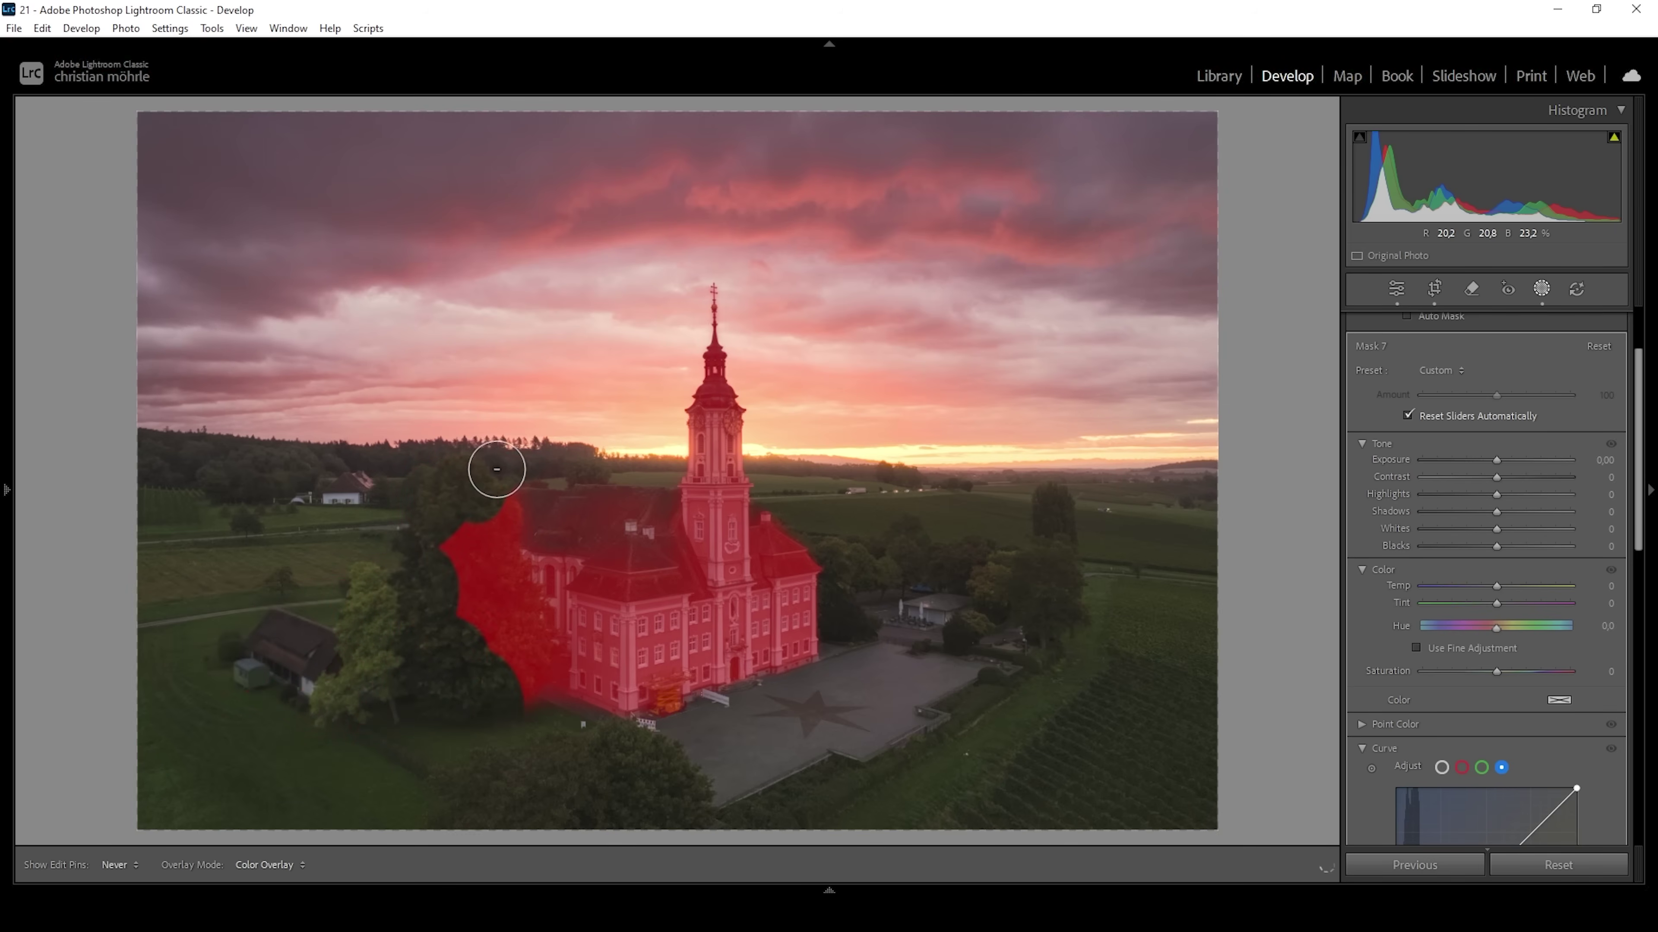
key(h)
drag(1421, 377, 1581, 377)
mouse_move(393, 530)
mouse_down()
mouse_move(477, 471)
mouse_move(493, 614)
mouse_move(474, 616)
mouse_move(522, 648)
mouse_move(448, 629)
mouse_move(508, 722)
mouse_move(547, 711)
mouse_up()
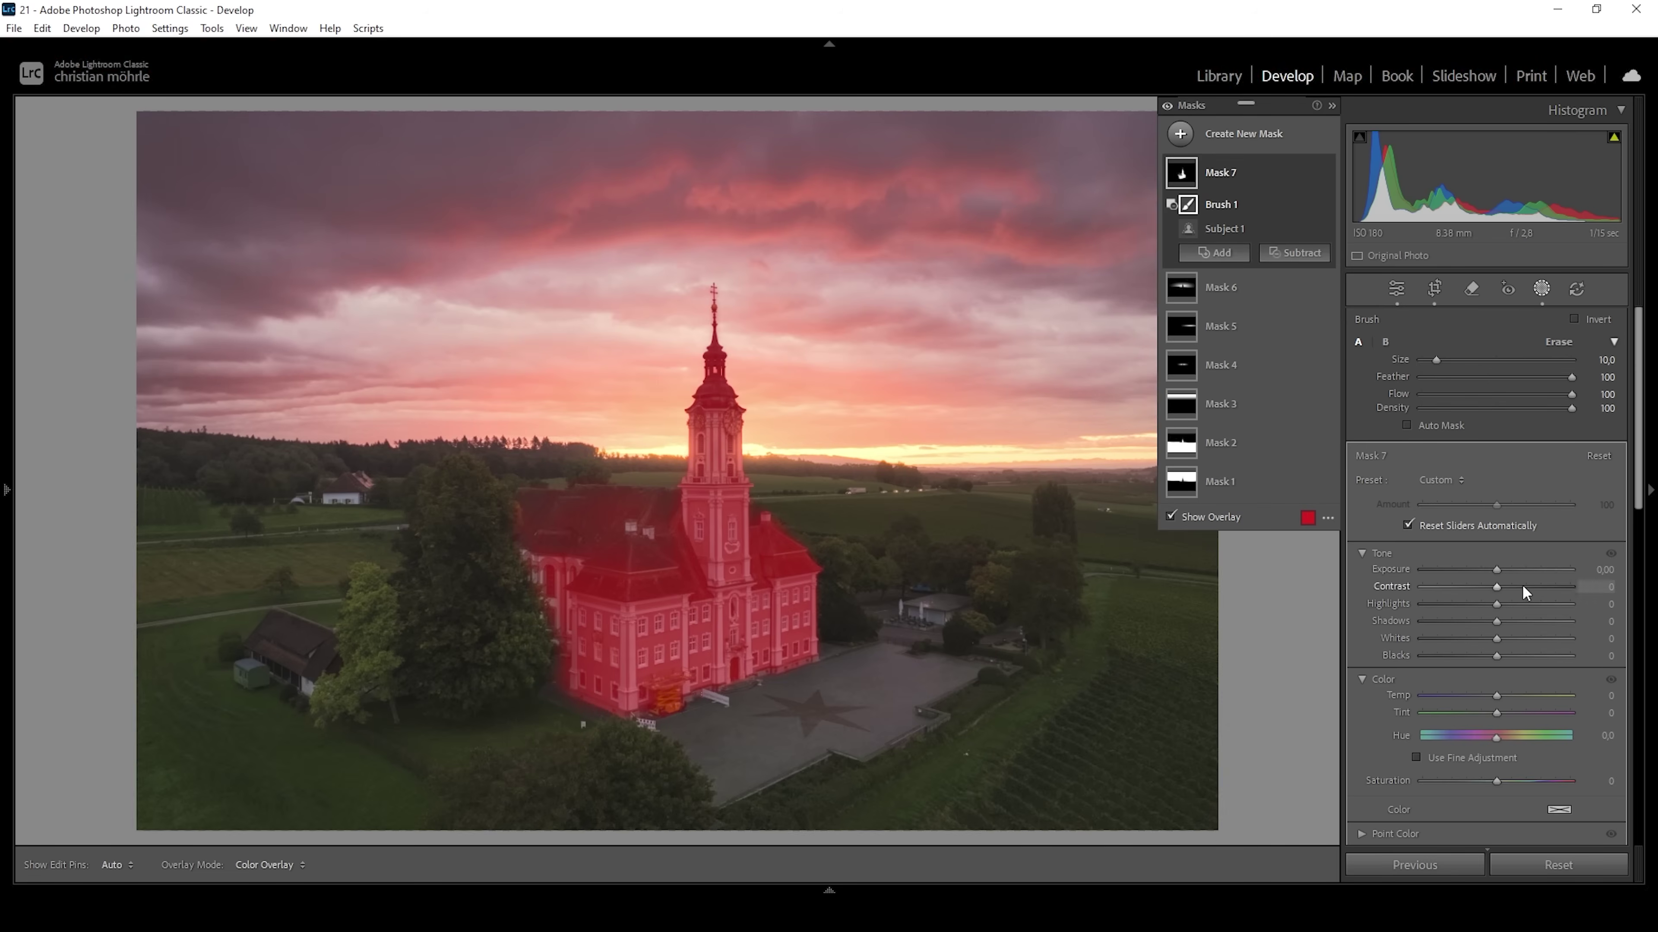
Step: Give the church mask Contrast 28, Whites 16, Temp 8 and Saturation −5
drag(1497, 587, 1519, 586)
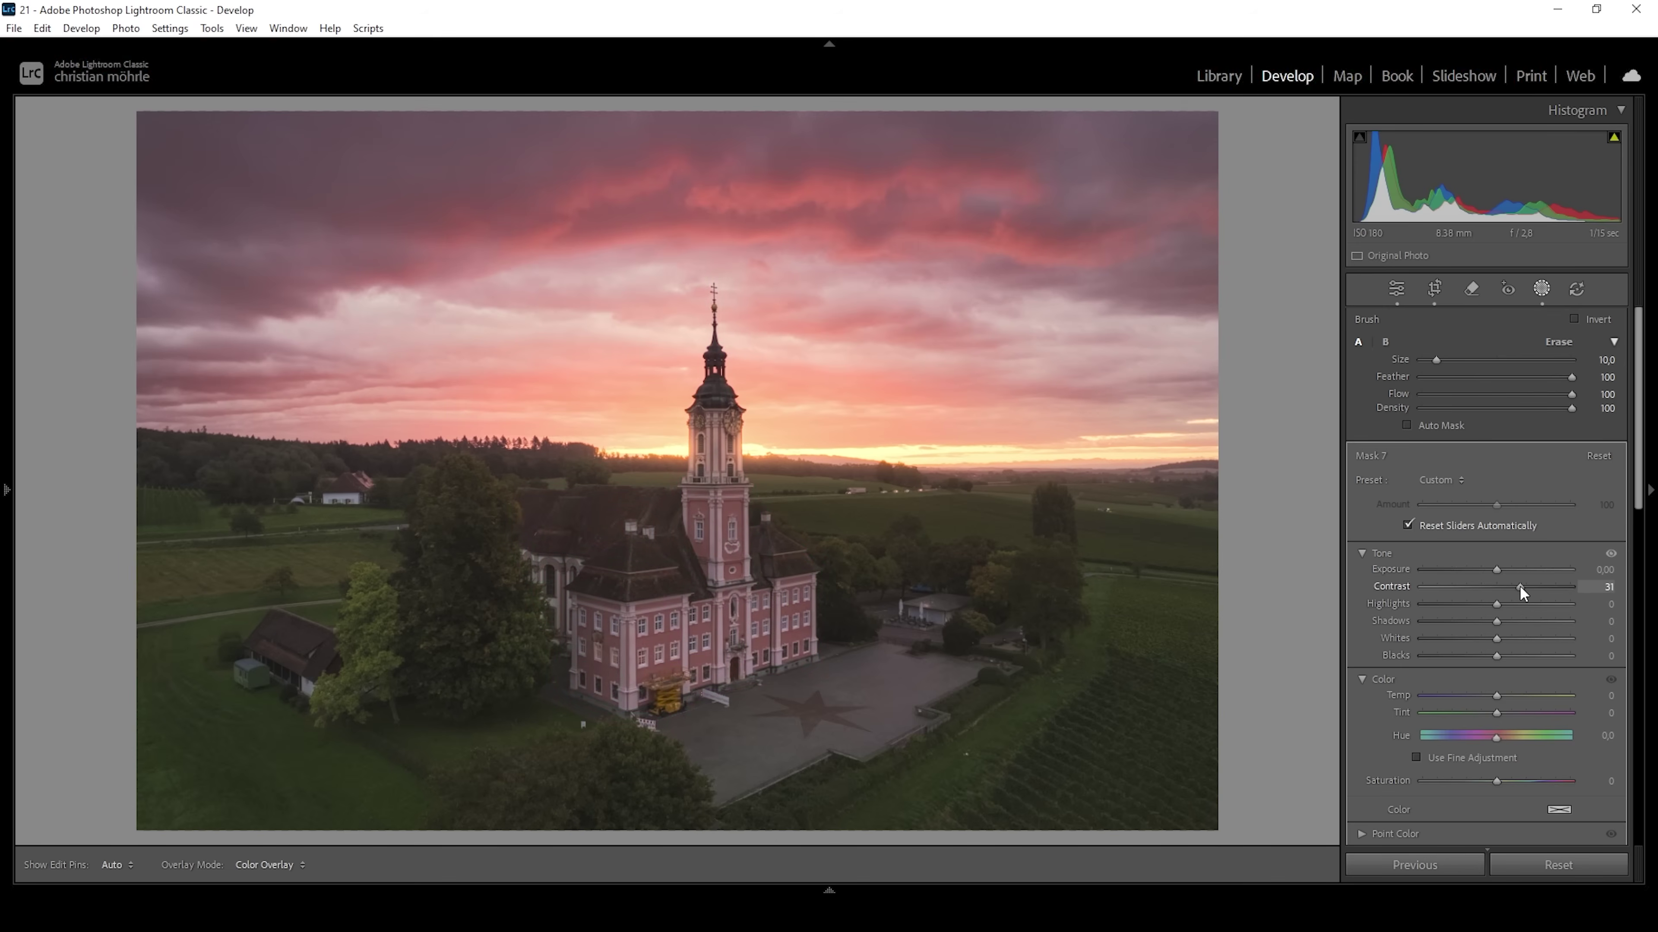
drag(1497, 641, 1515, 638)
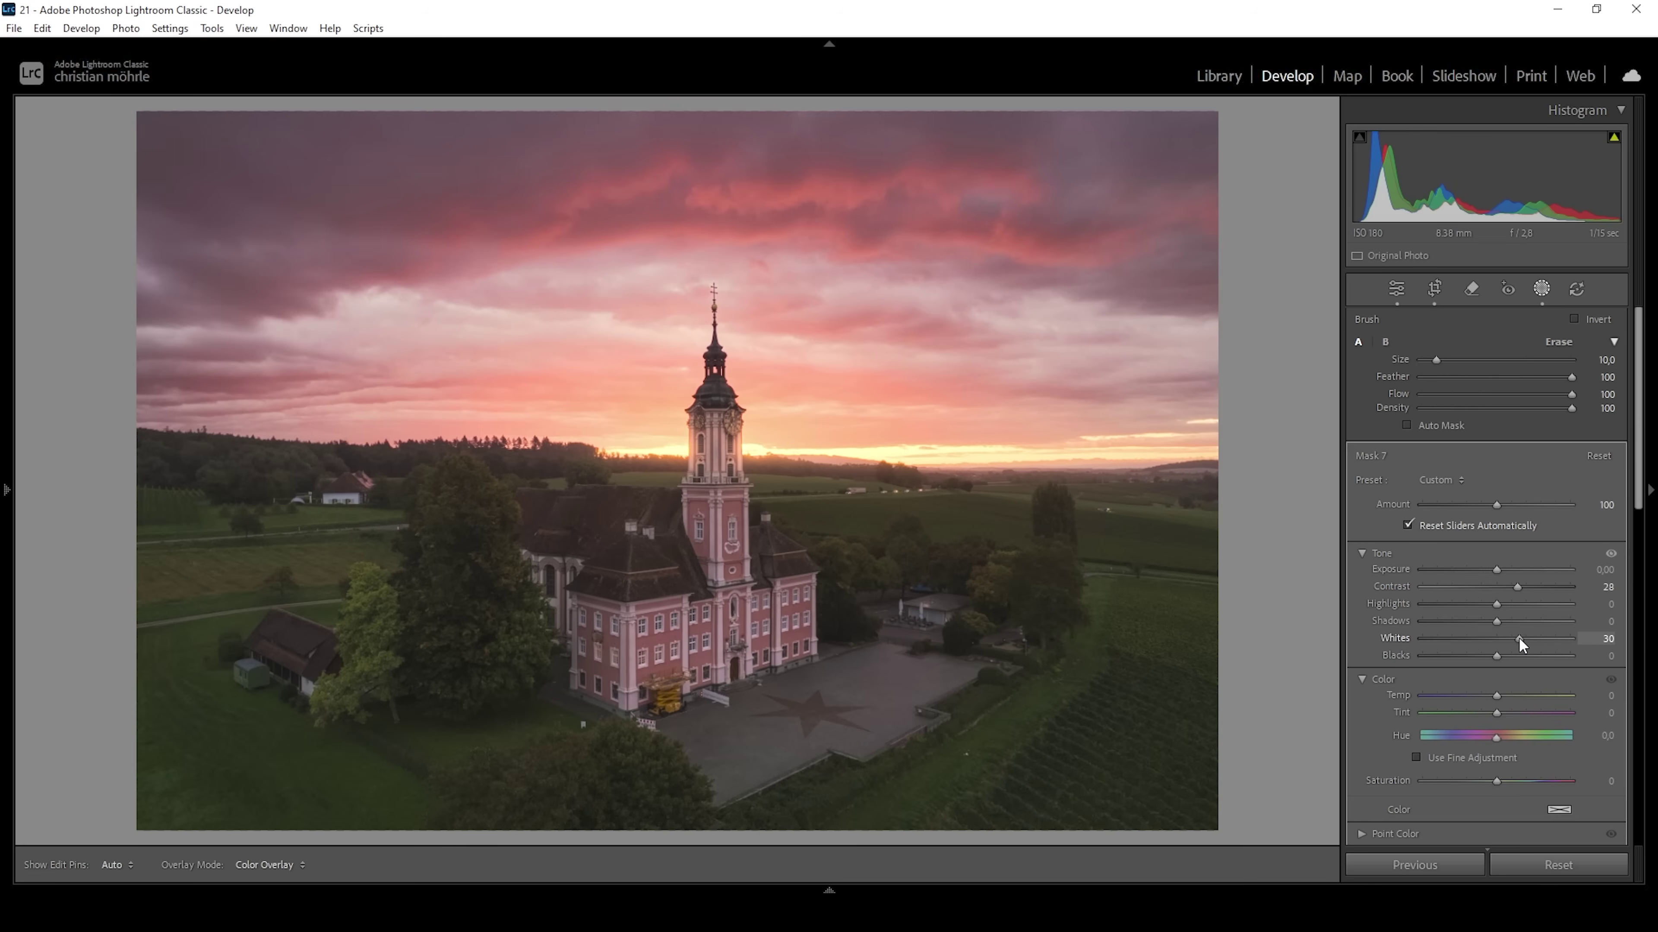
drag(1516, 638, 1517, 637)
scroll(1488, 739, down, 10)
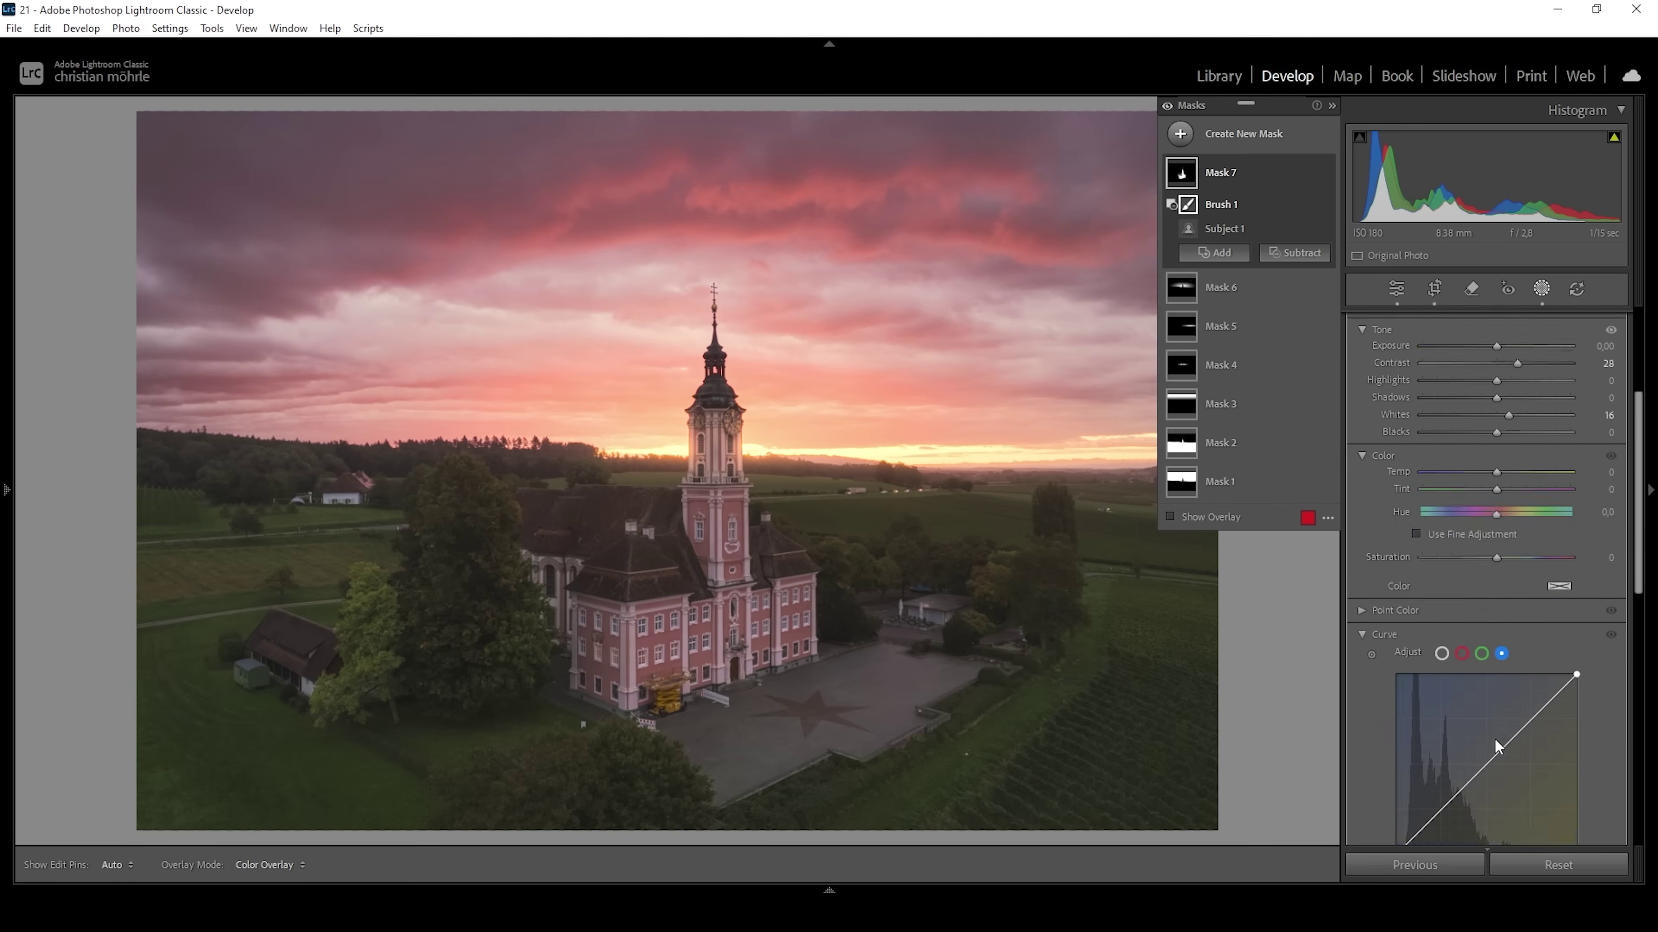
drag(1495, 507, 1503, 507)
scroll(1529, 562, up, 7)
drag(1496, 472, 1503, 474)
mouse_move(1497, 555)
mouse_down()
mouse_move(1514, 558)
mouse_move(1491, 554)
mouse_up()
click(1179, 133)
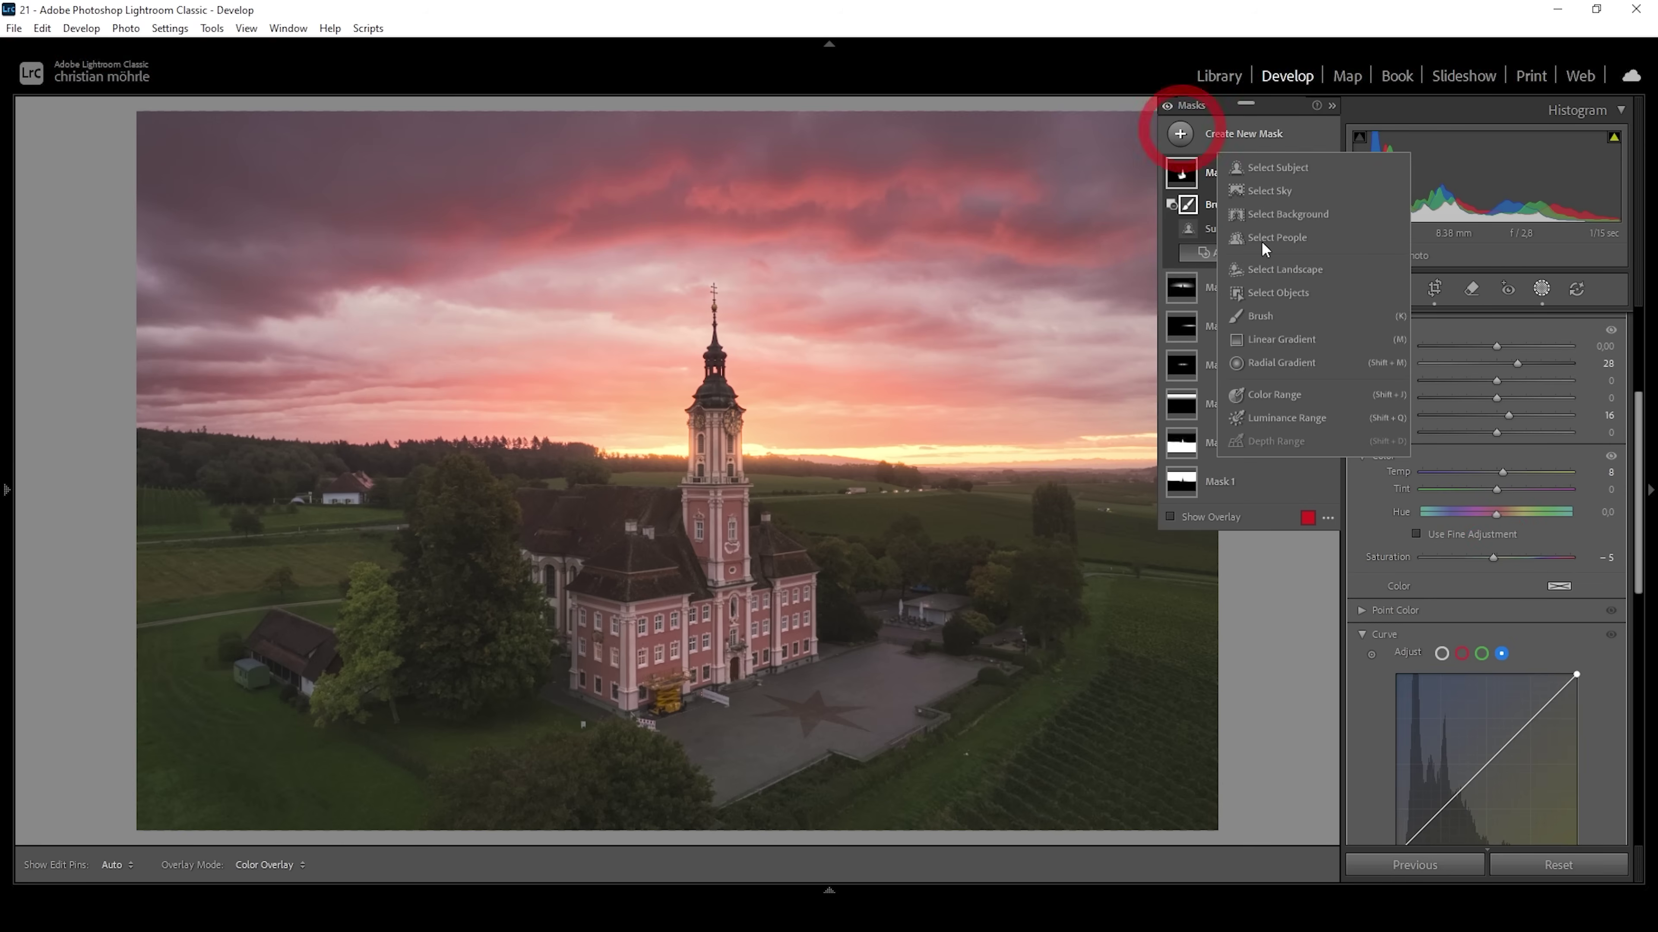
click(1284, 332)
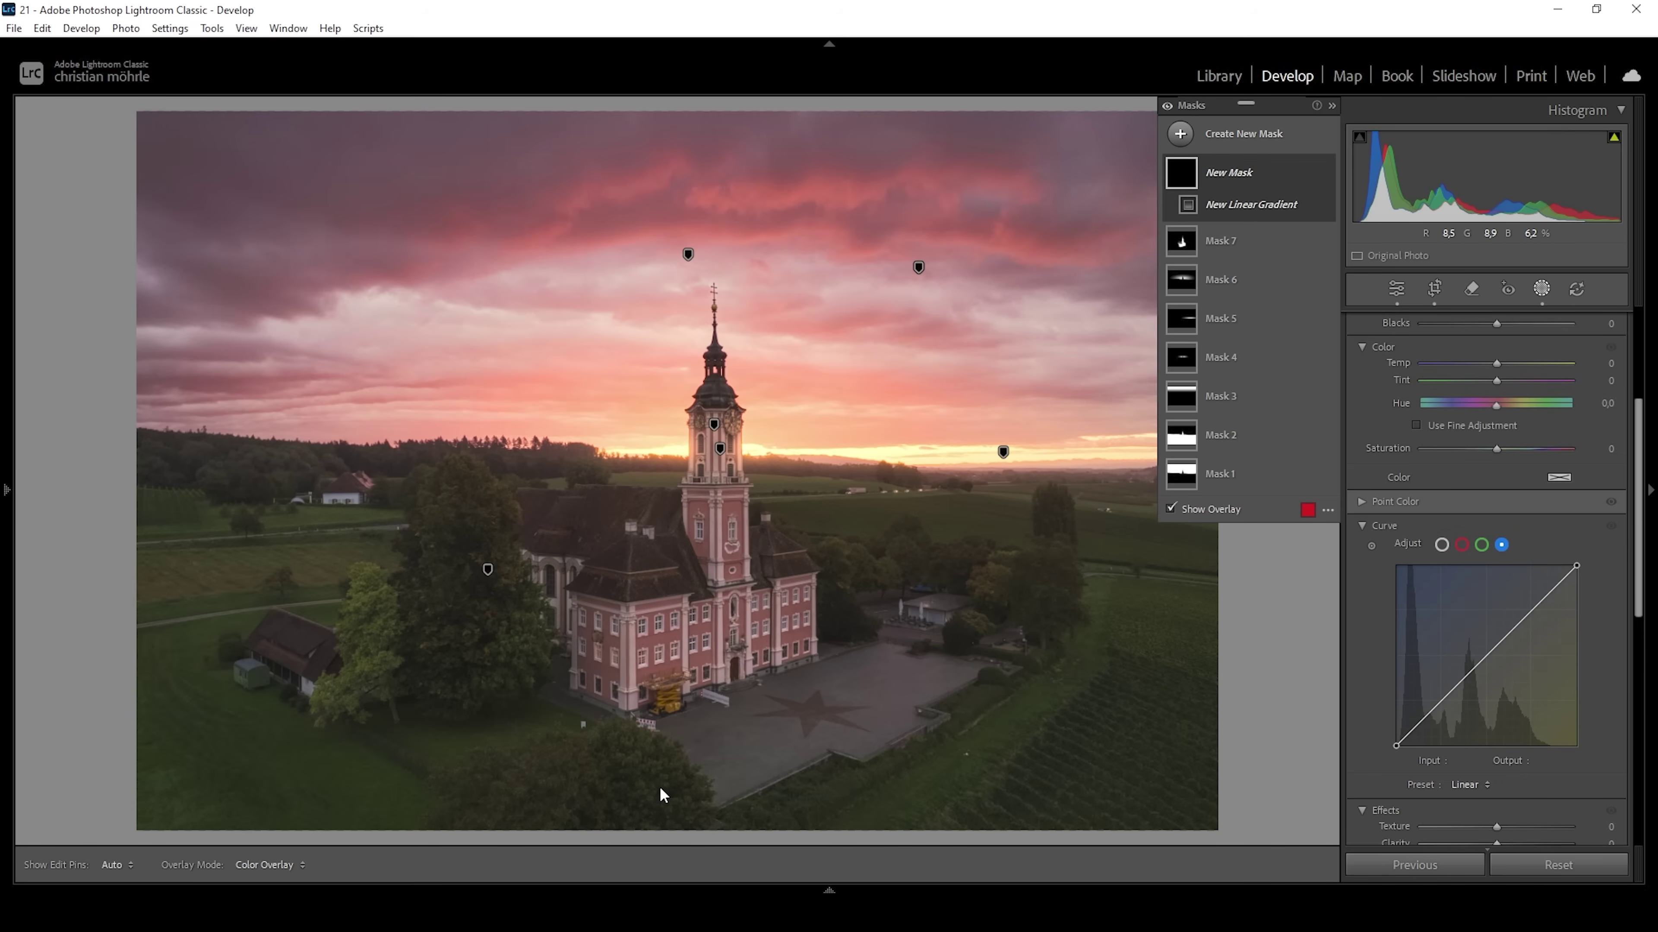
drag(662, 824, 661, 595)
click(1289, 229)
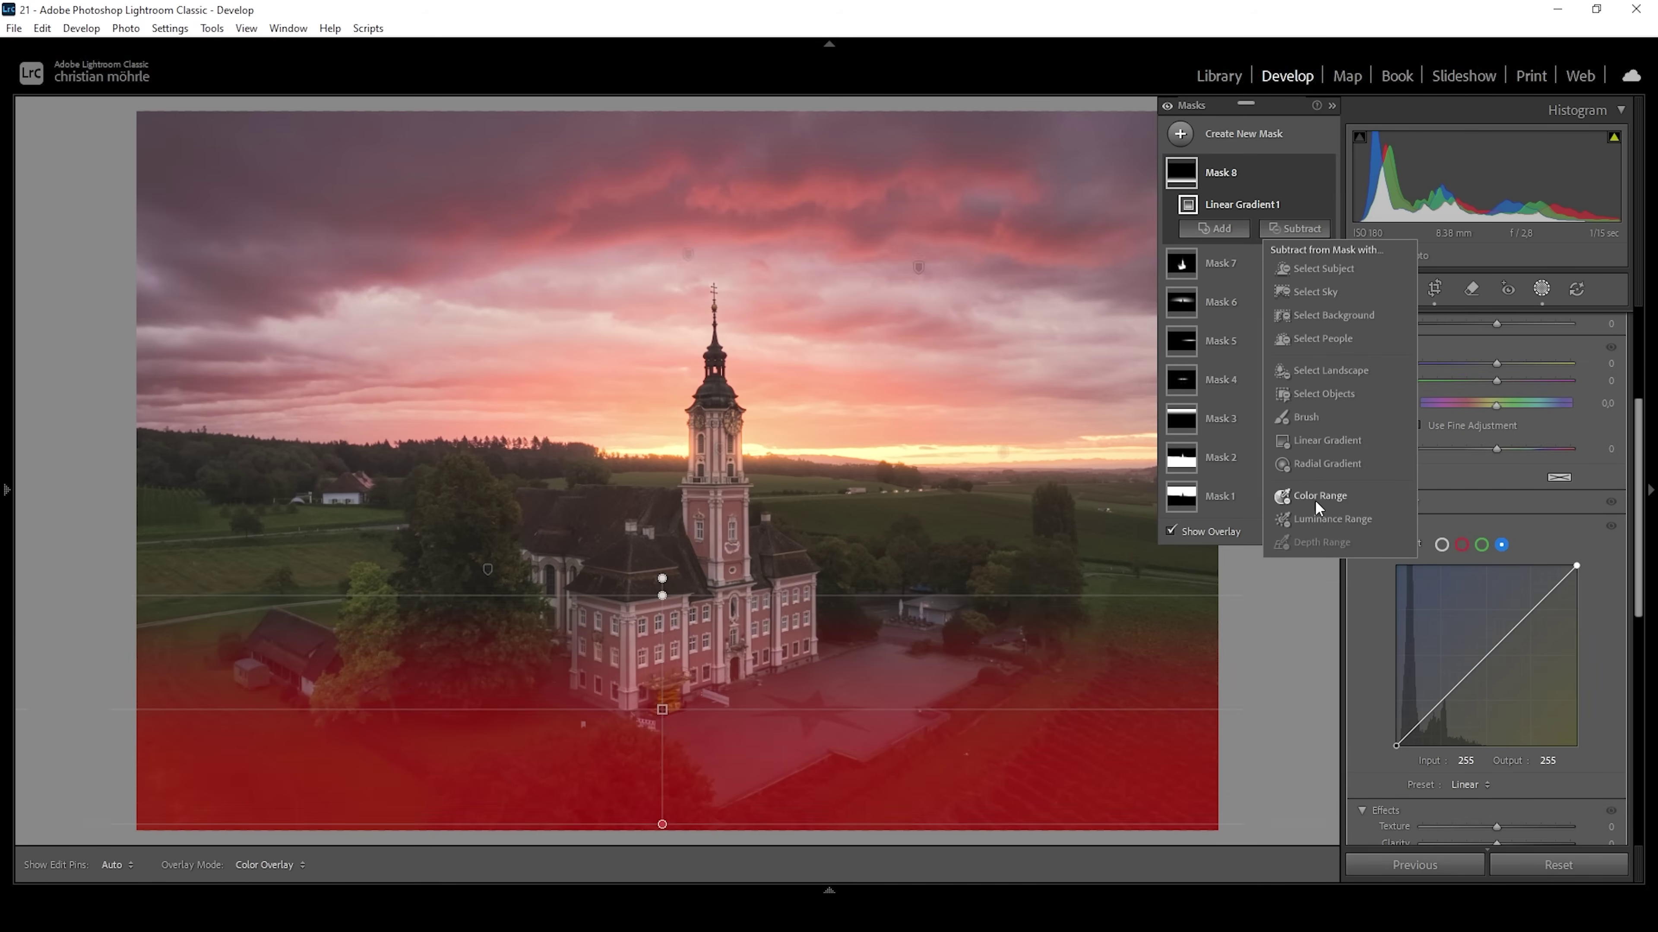
click(1323, 465)
drag(325, 526, 969, 759)
drag(648, 642, 671, 682)
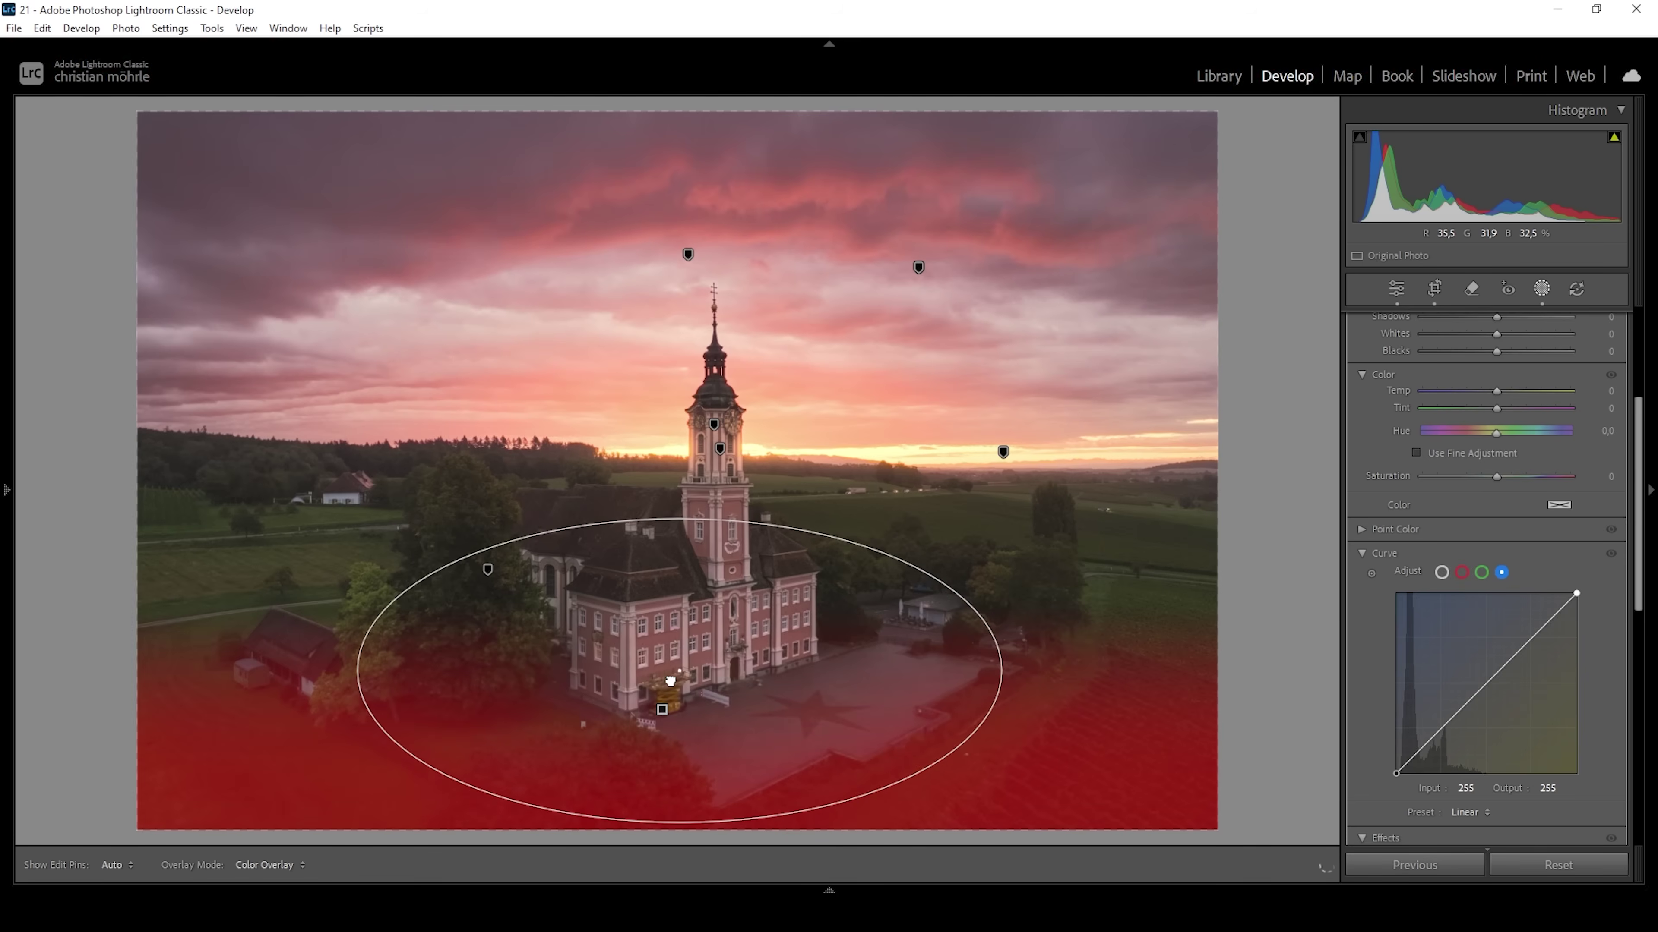
drag(903, 685, 889, 690)
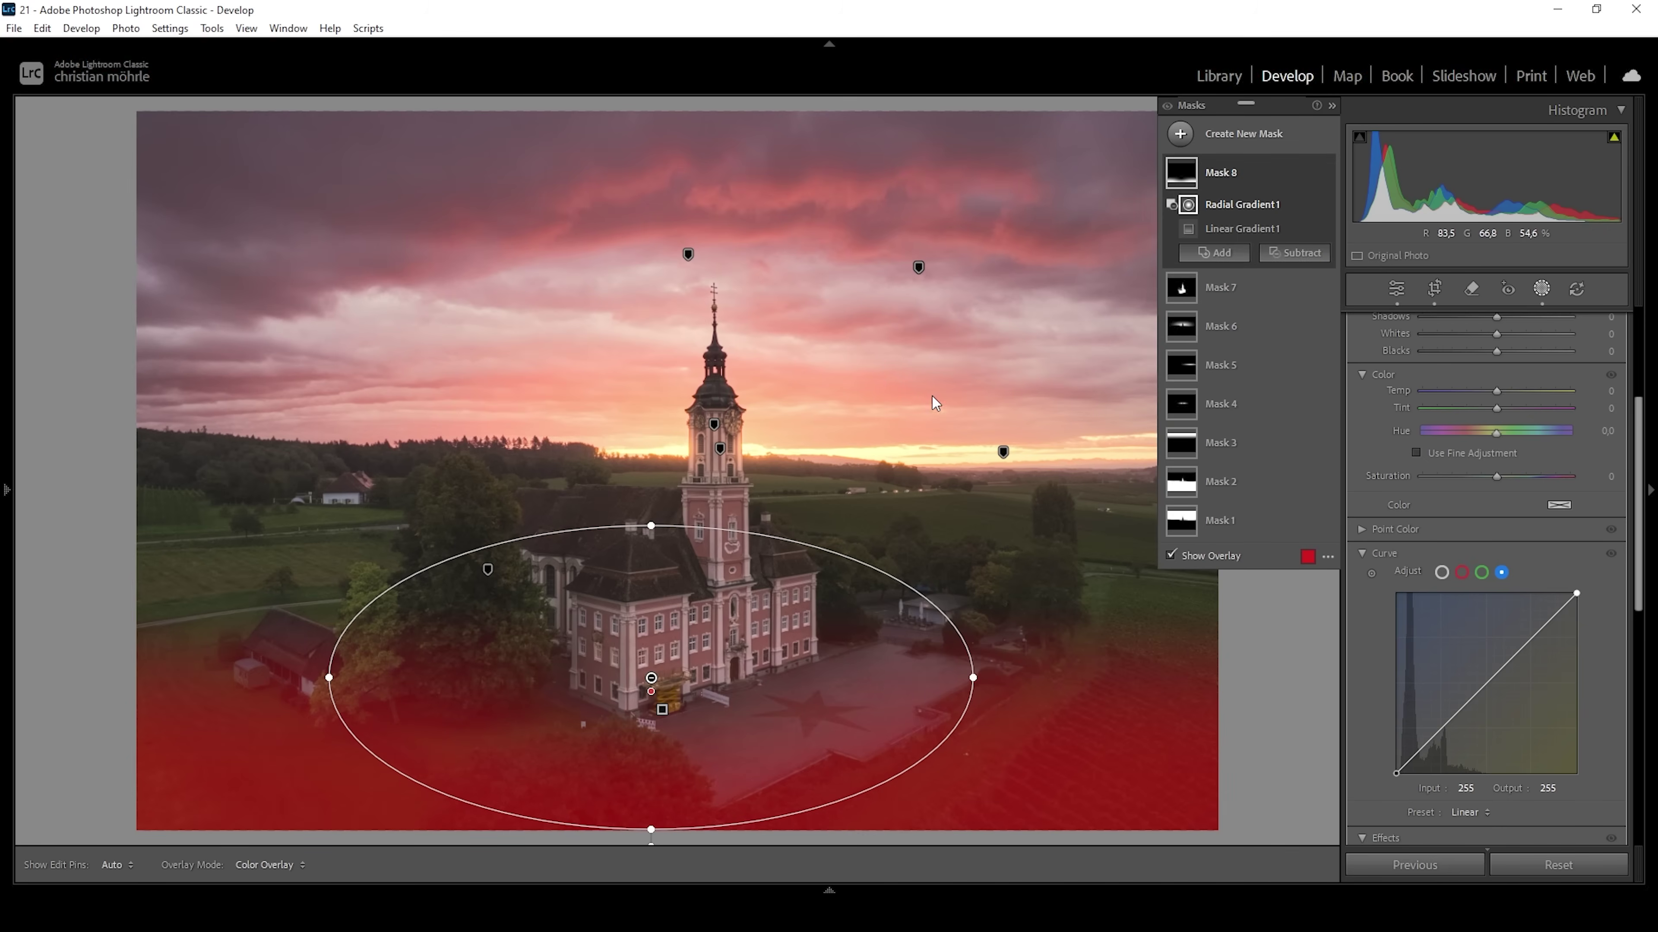
scroll(1482, 443, up, 5)
drag(1496, 487, 1484, 486)
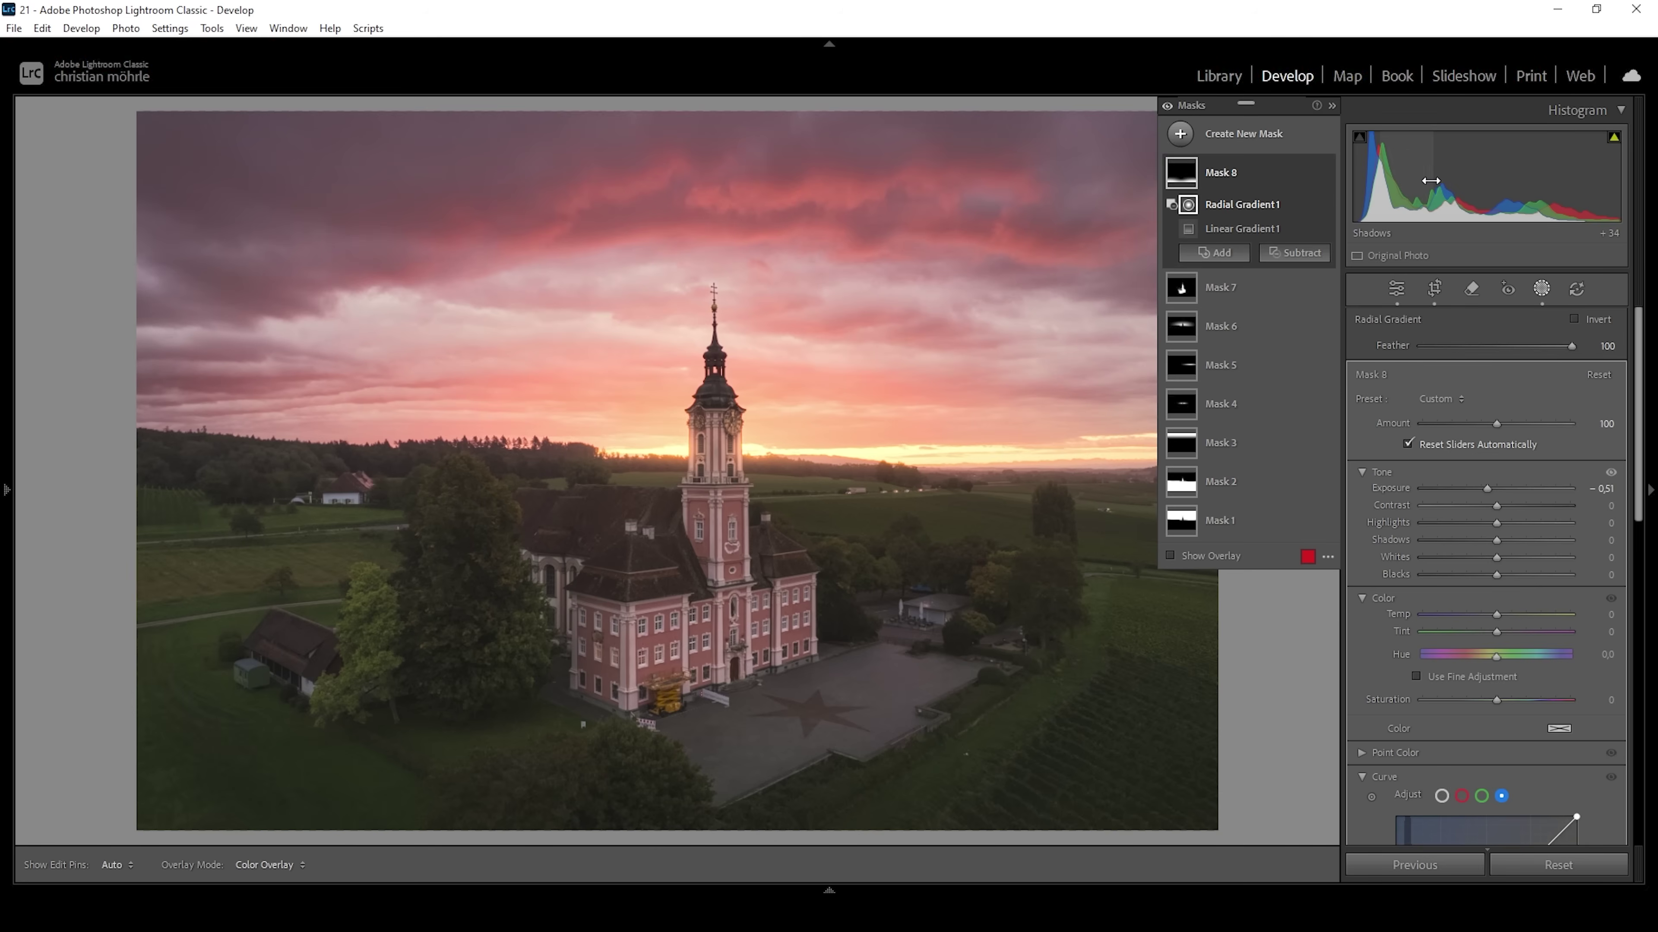
click(1166, 106)
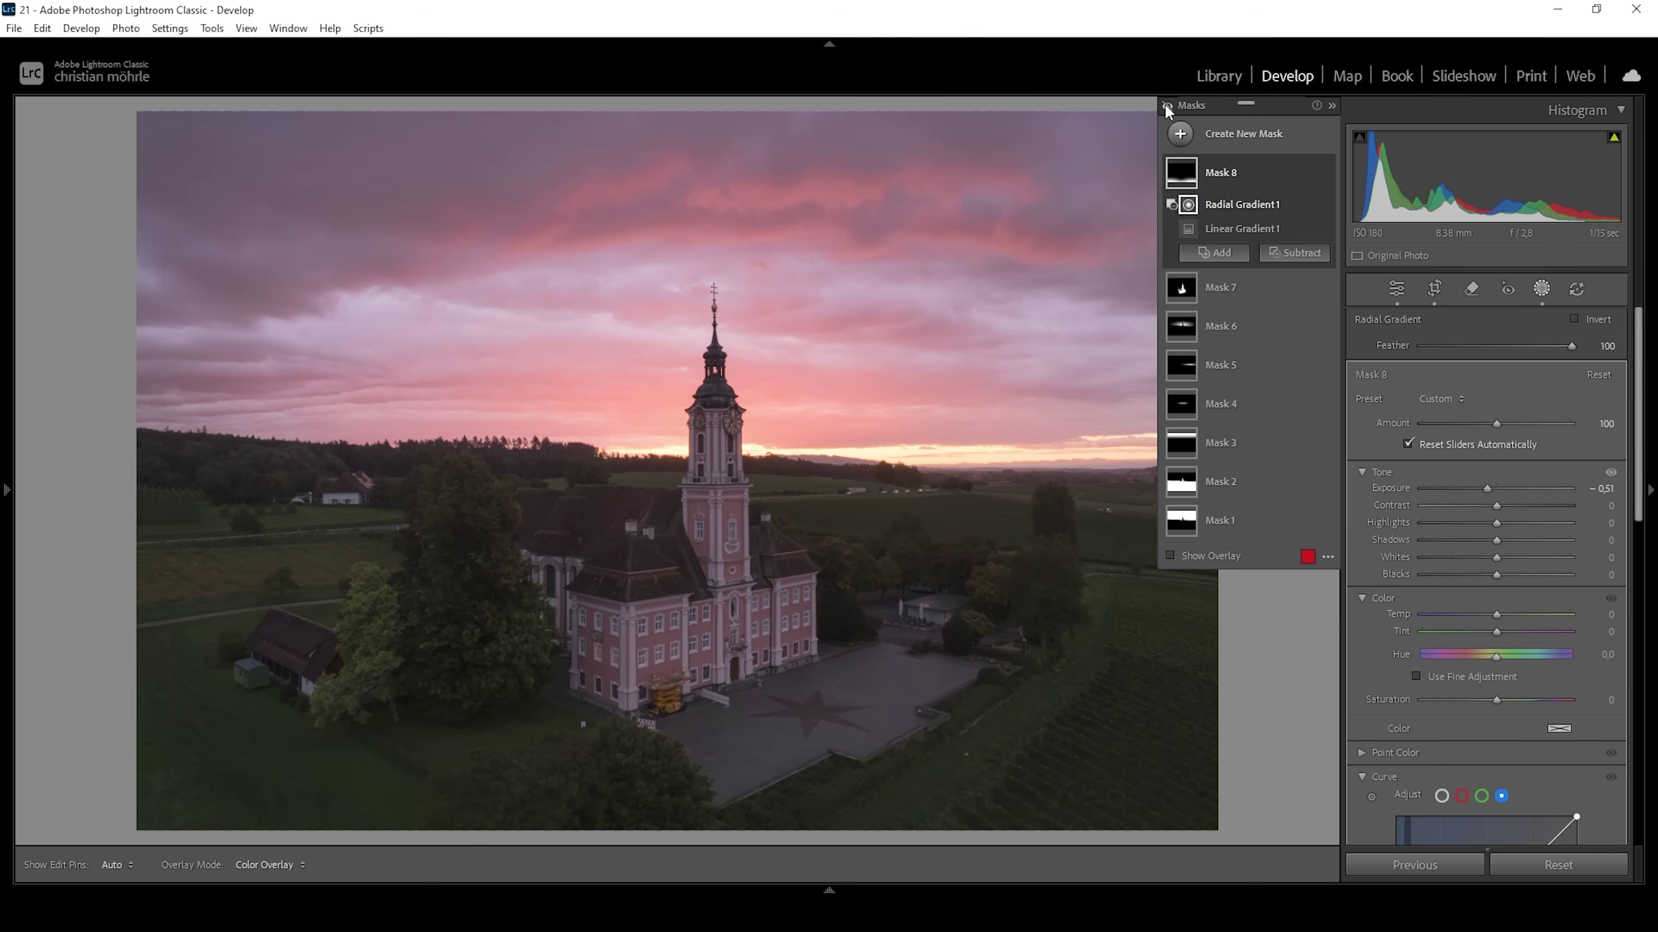
click(1165, 105)
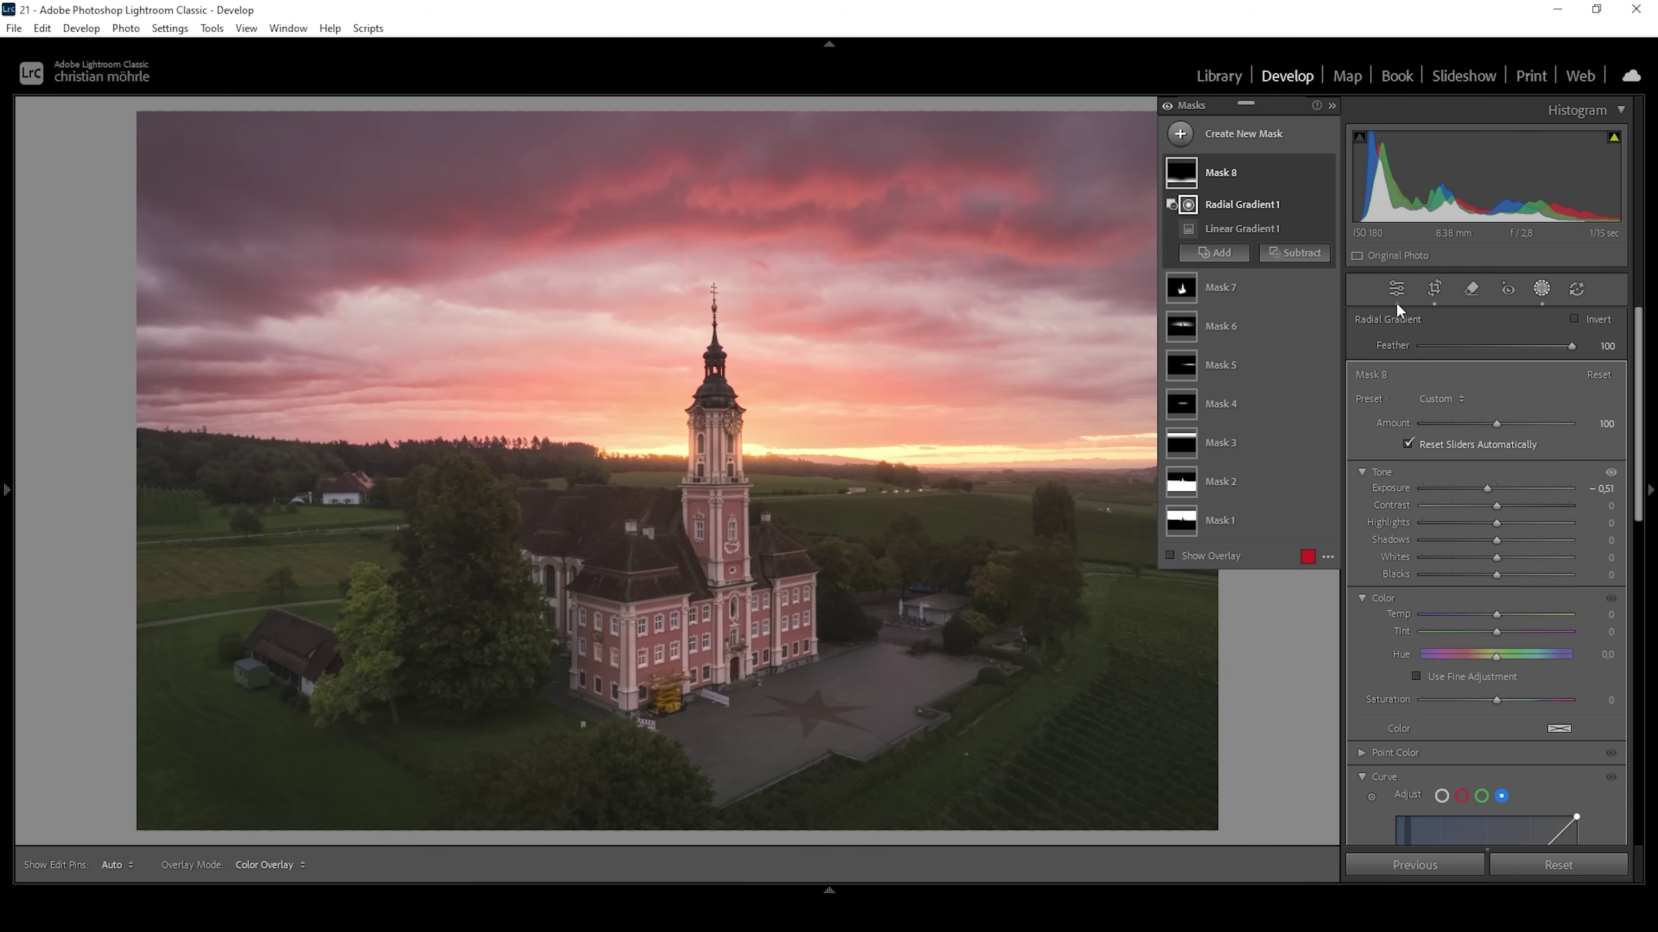
Step: Leave masking and shift the Purple hue to −44 in the Color Mixer
click(1394, 288)
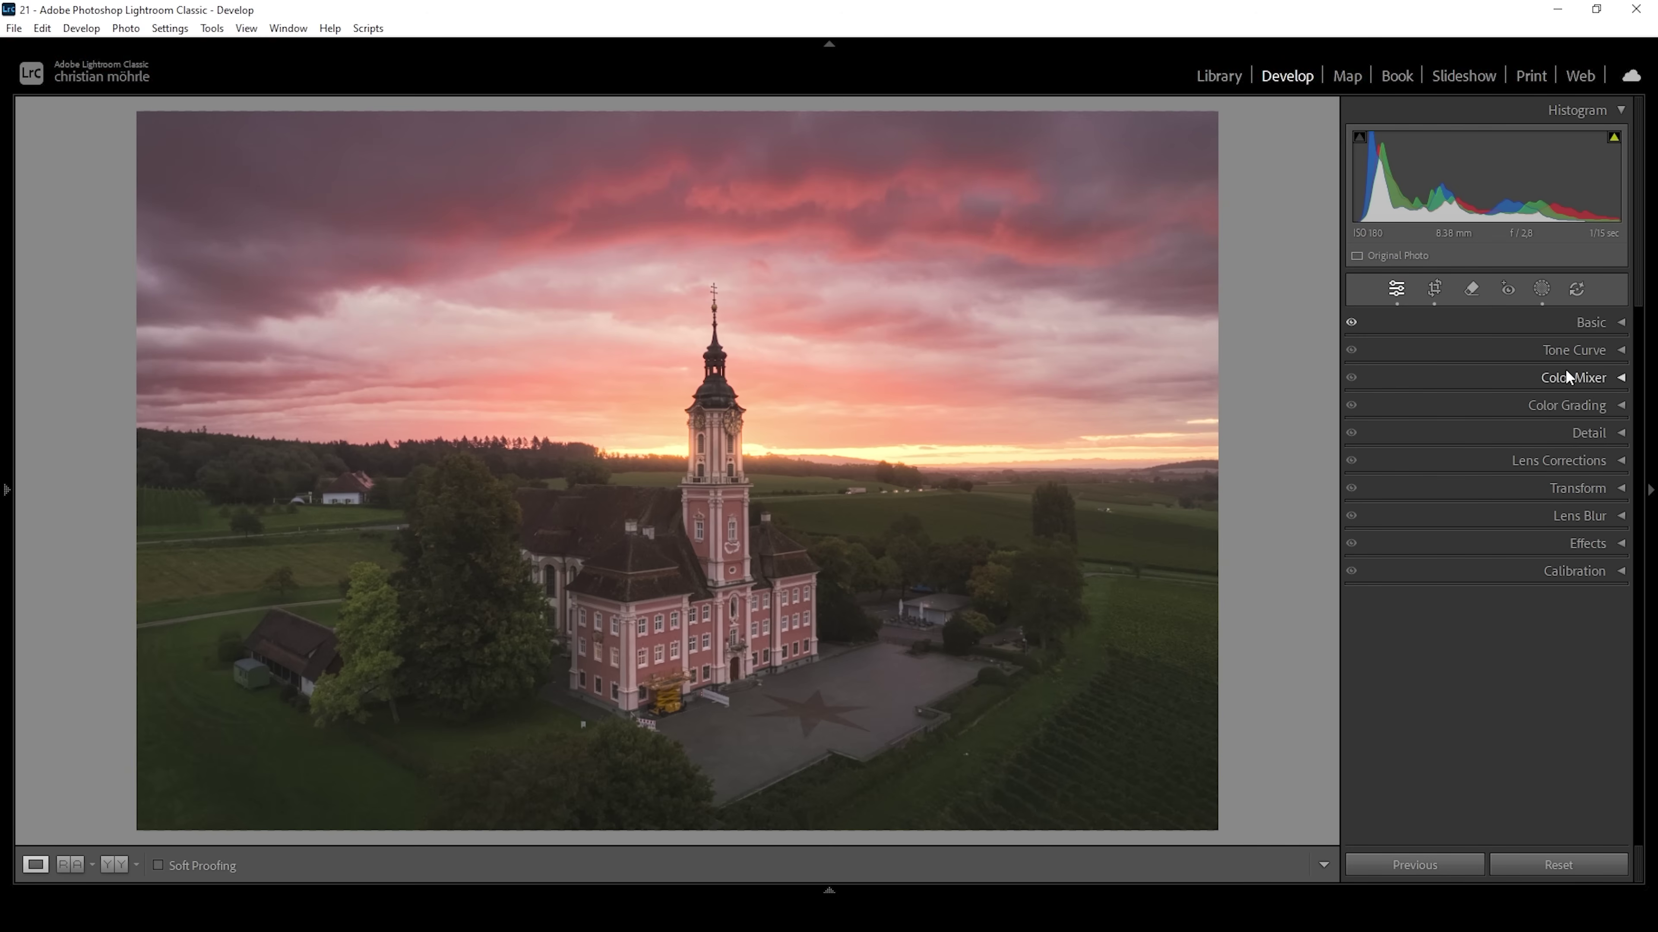
click(1566, 376)
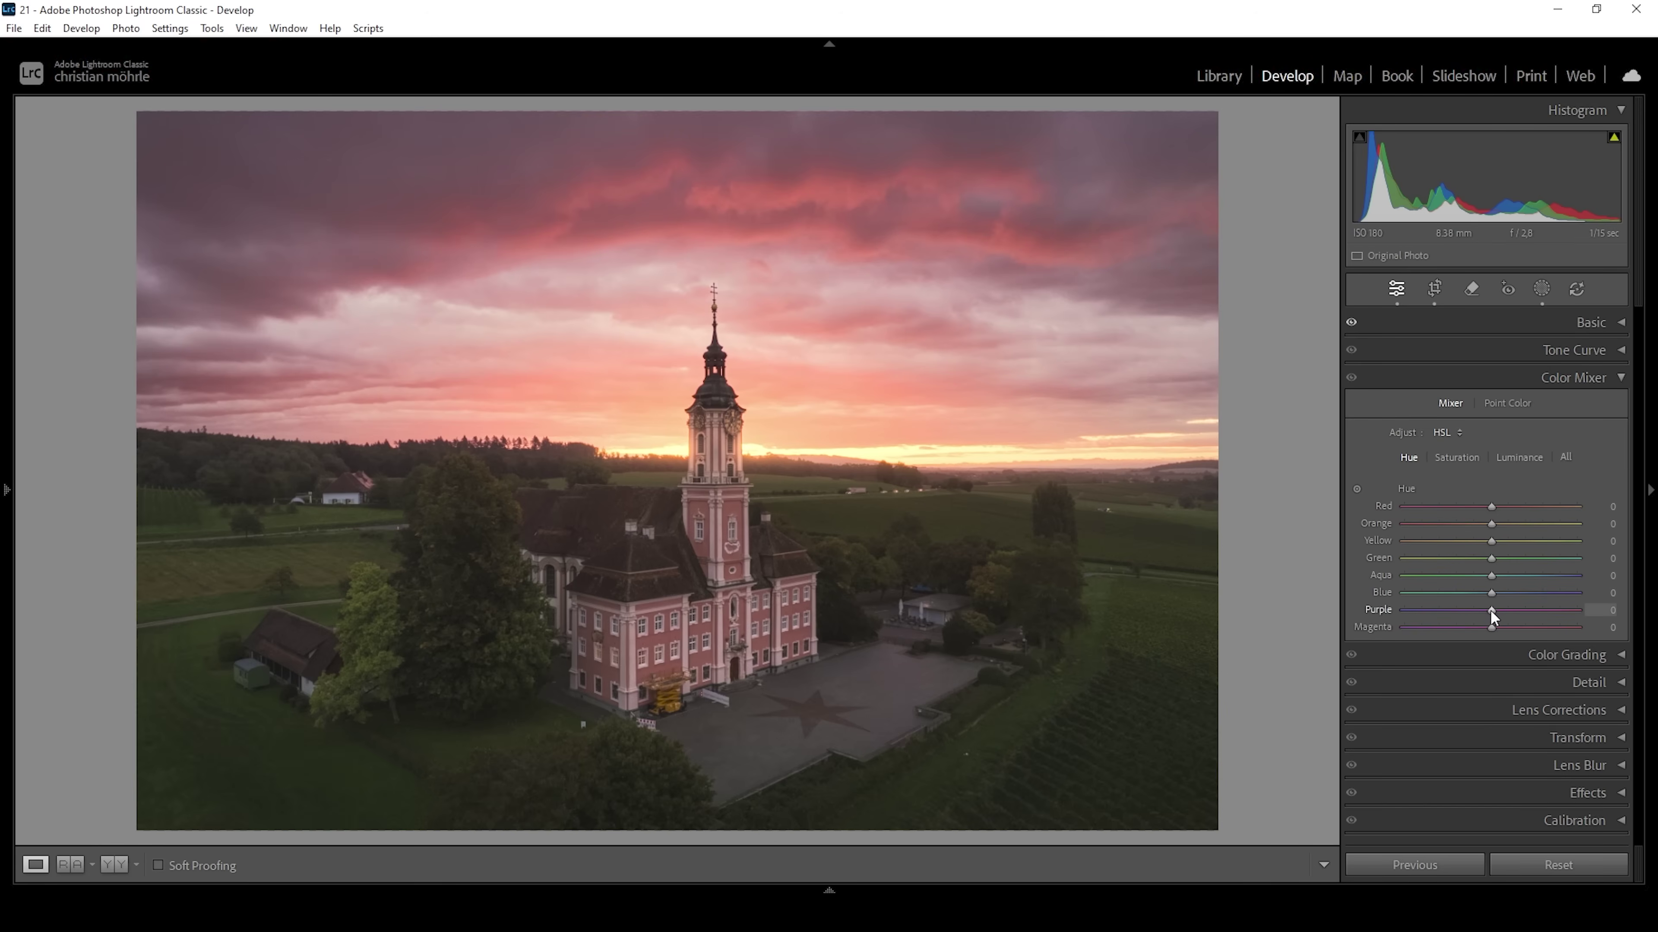
drag(1490, 609, 1469, 609)
drag(1461, 609, 1451, 609)
Step: Boost saturation: Red +7, Orange +15, Yellow +38, Green +50, Blue +7
click(1472, 459)
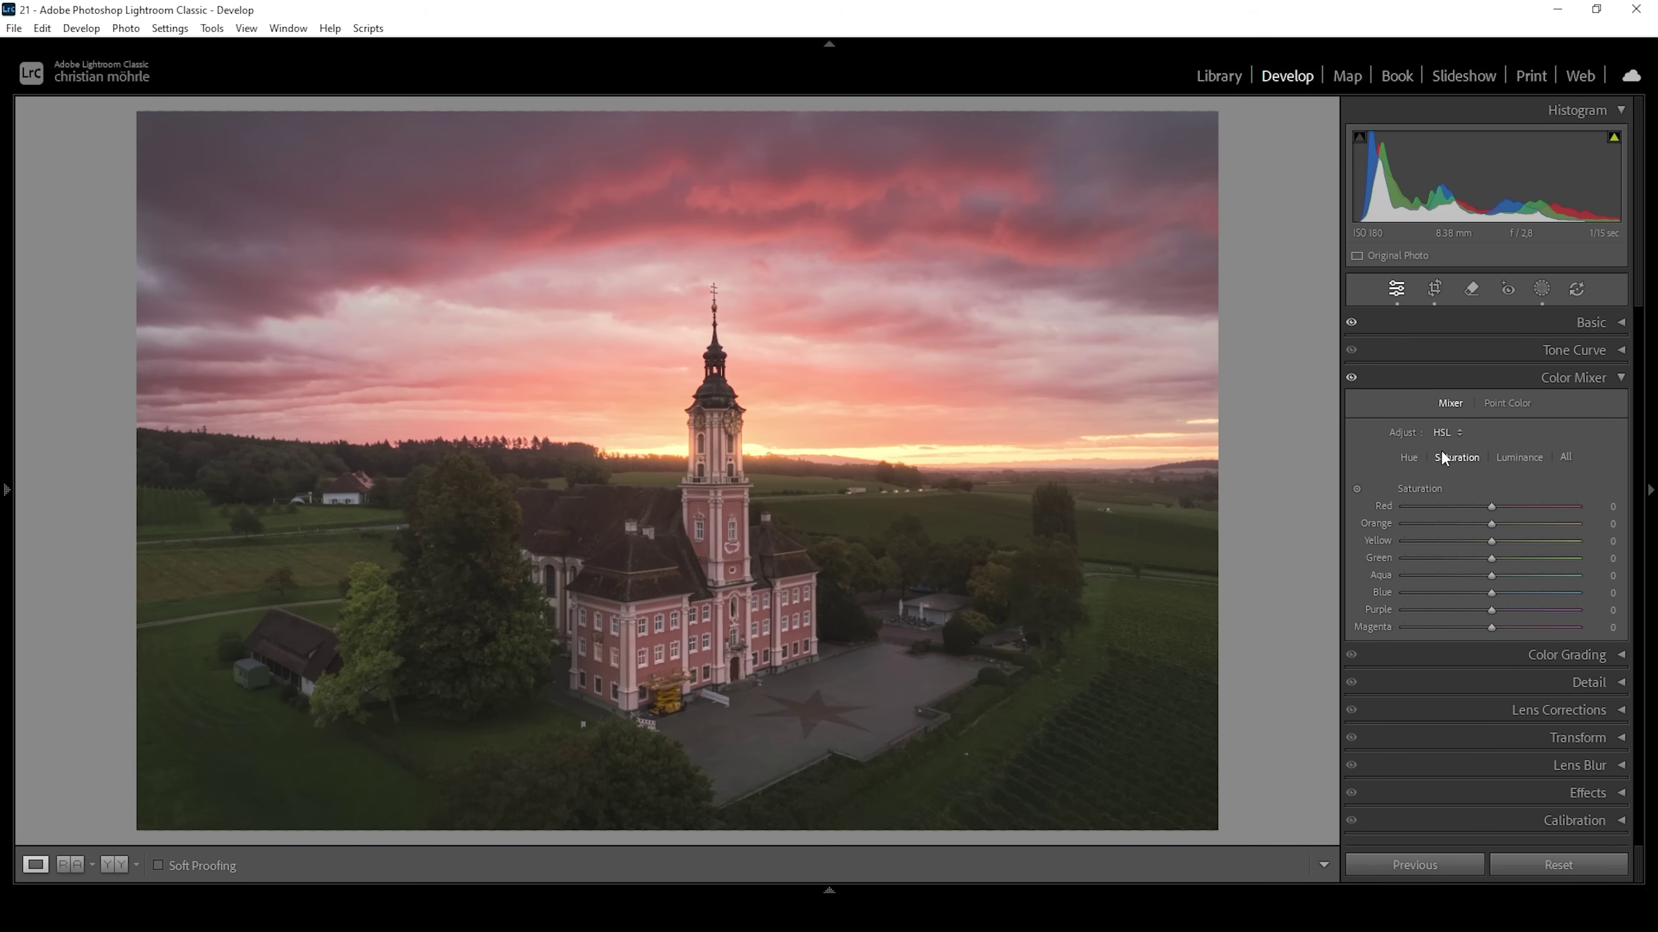
drag(1494, 509, 1530, 557)
scroll(1500, 541, up, 6)
scroll(1528, 555, up, 4)
scroll(1526, 539, up, 5)
drag(1493, 596, 1496, 594)
click(1562, 376)
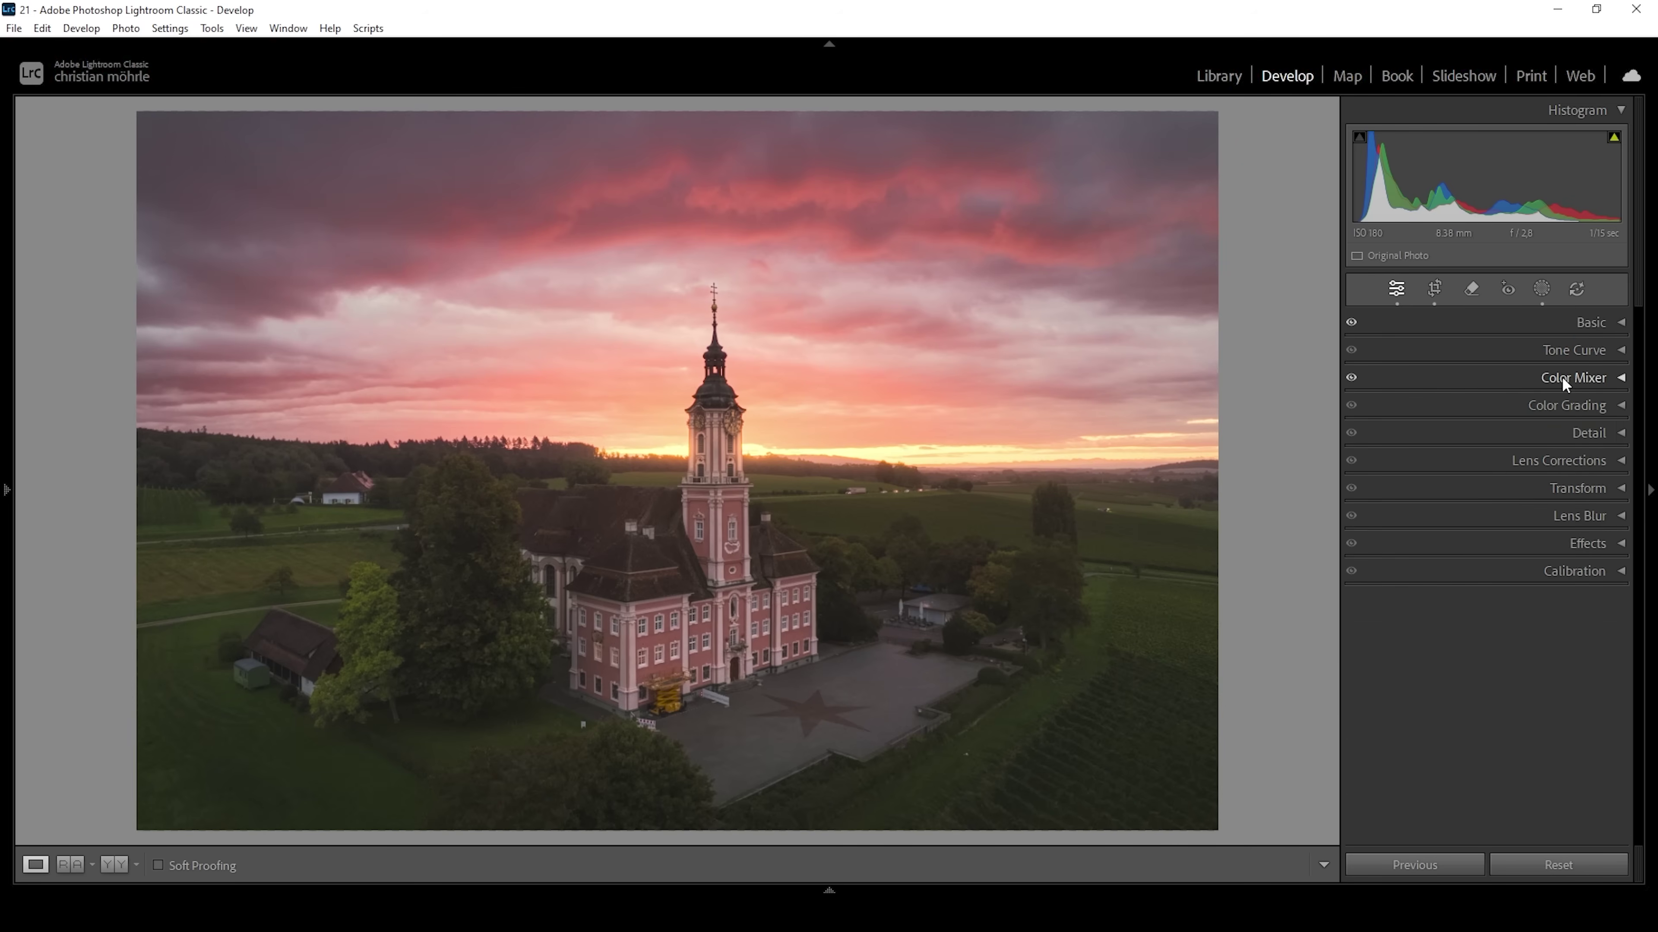
Step: Color-grade warm highlights, midtones at hue 30, and blue shadows at Hue 227, Saturation 6
click(1540, 401)
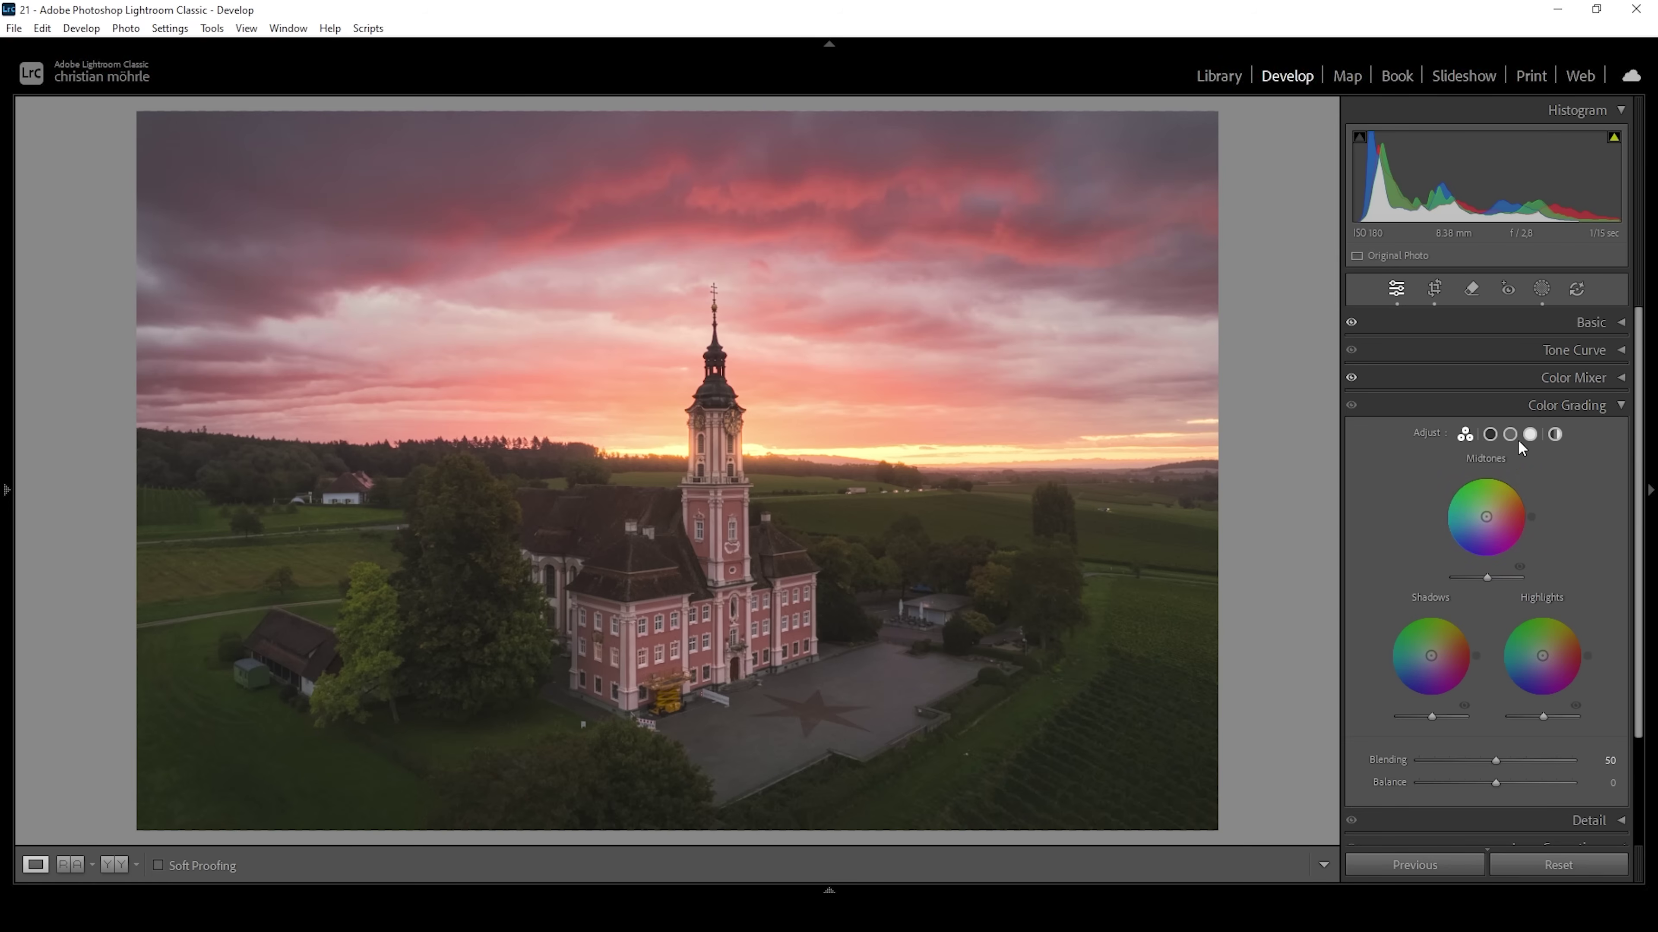
click(1529, 435)
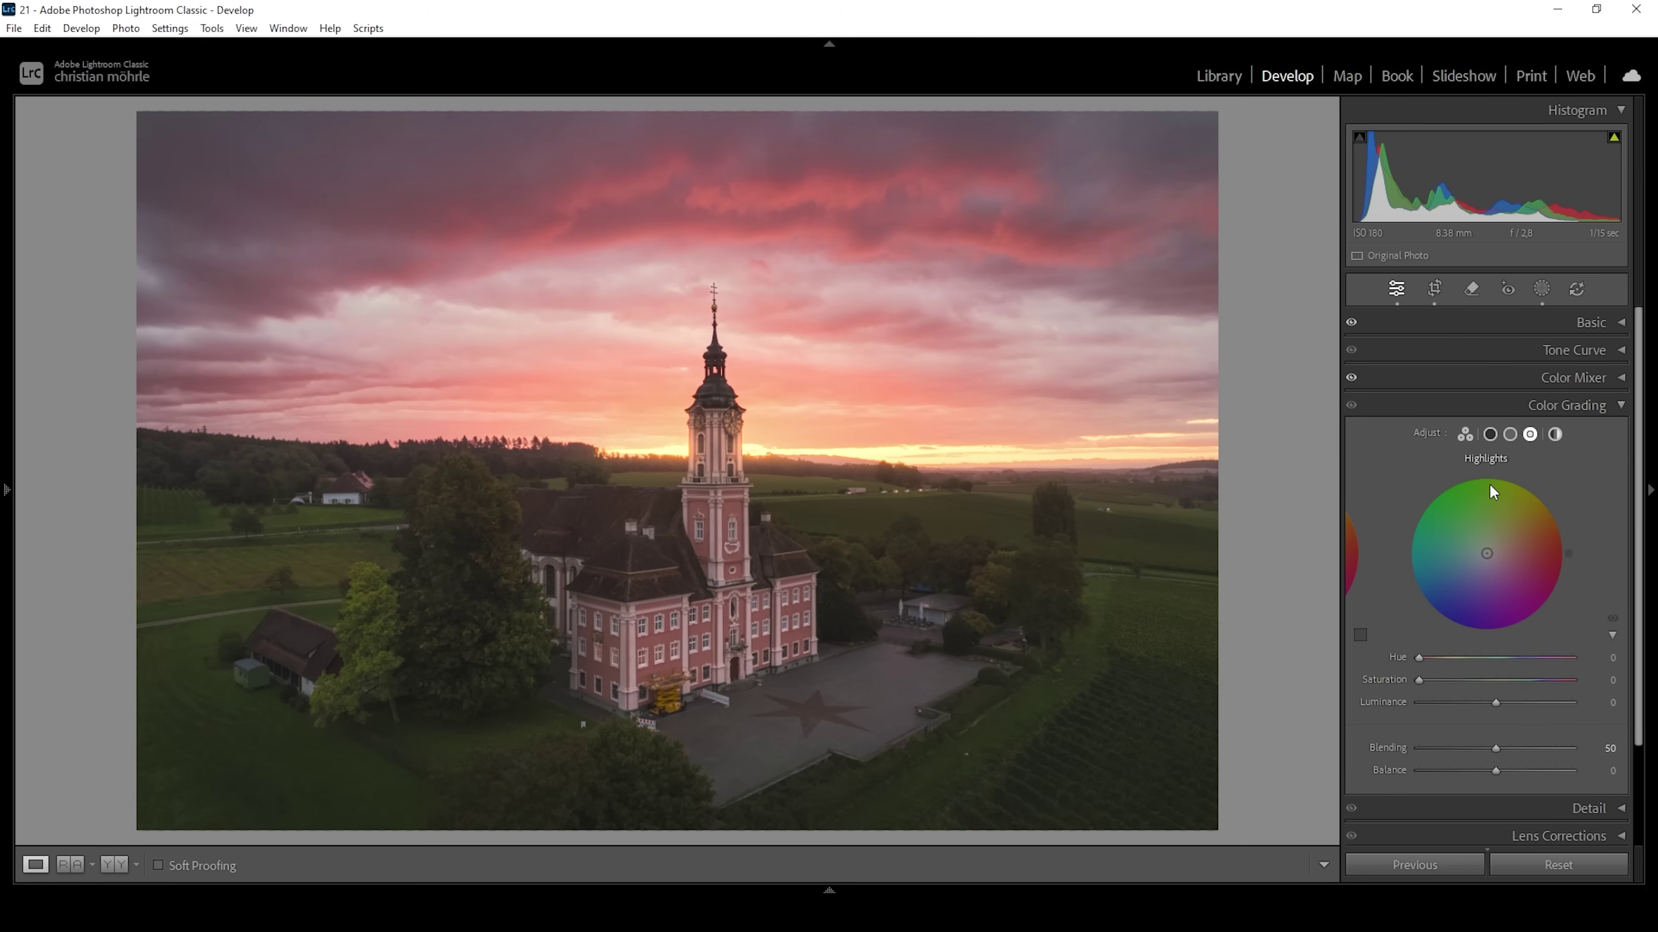
drag(1418, 657, 1429, 658)
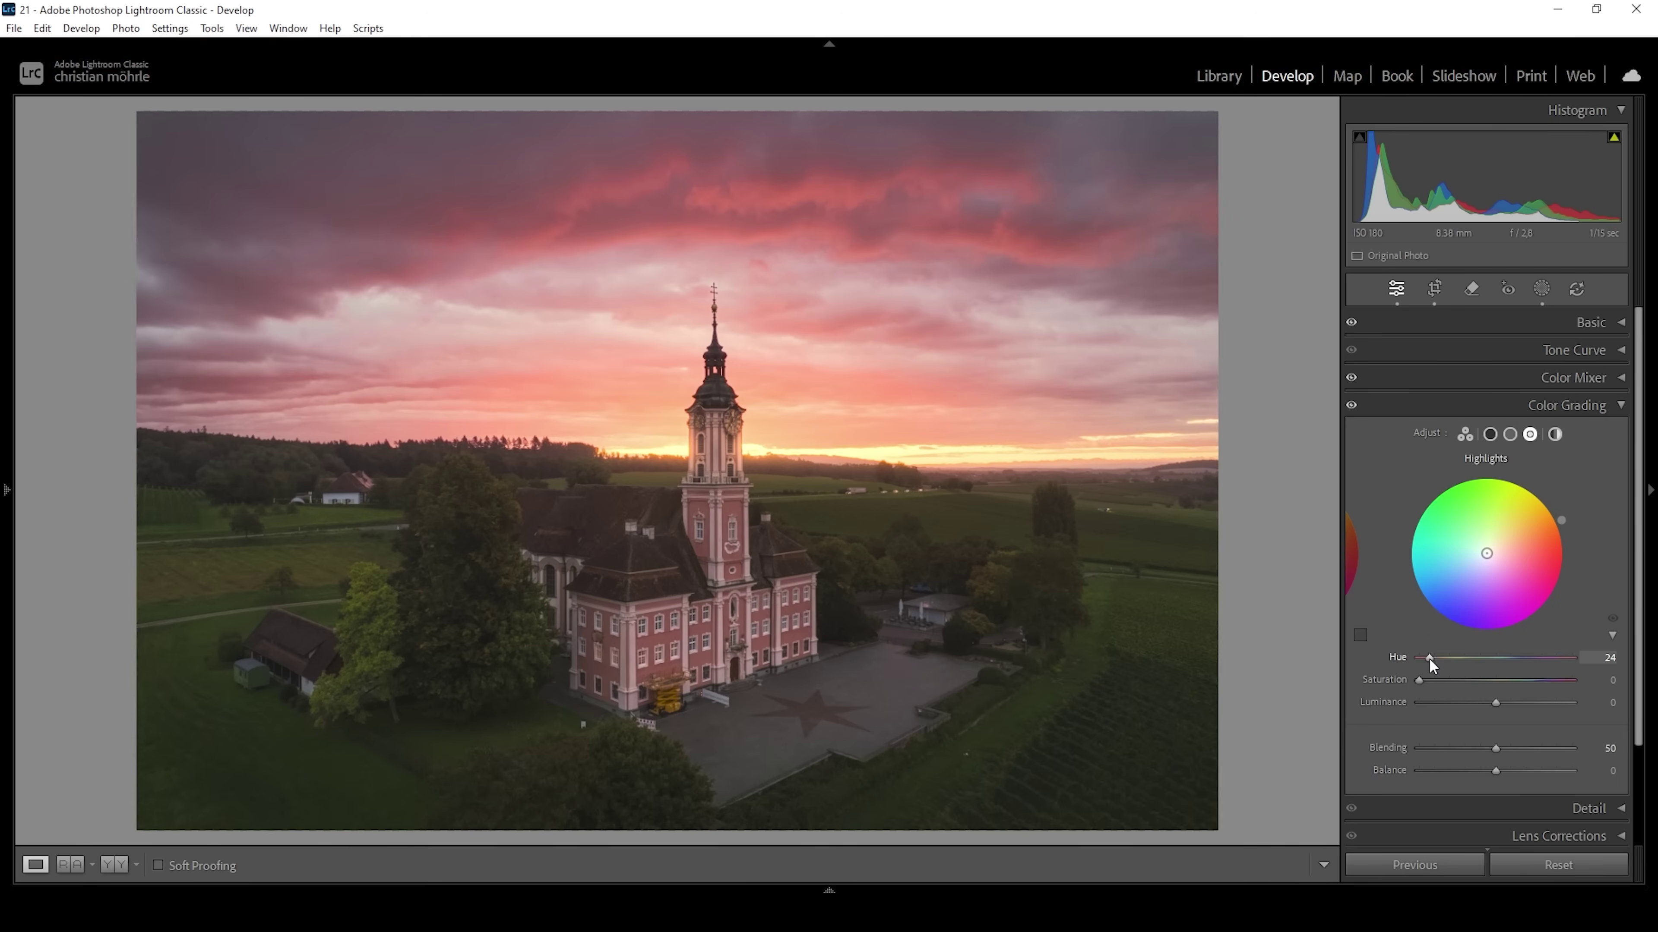
drag(1415, 682, 1439, 680)
click(1509, 434)
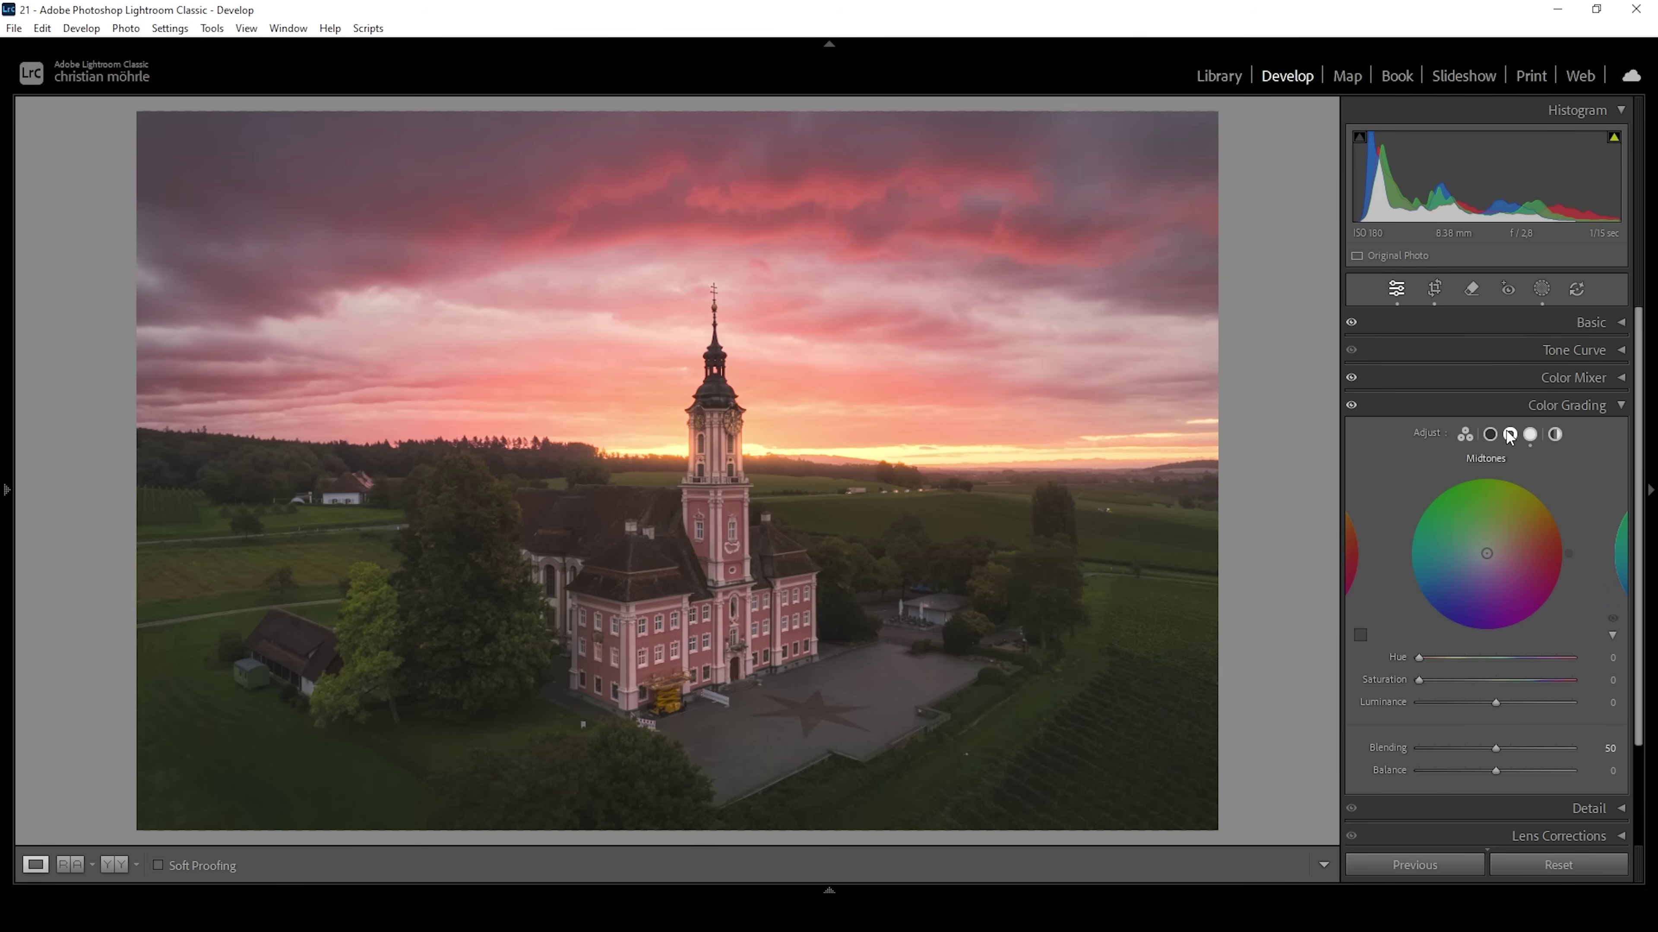
drag(1418, 661, 1435, 663)
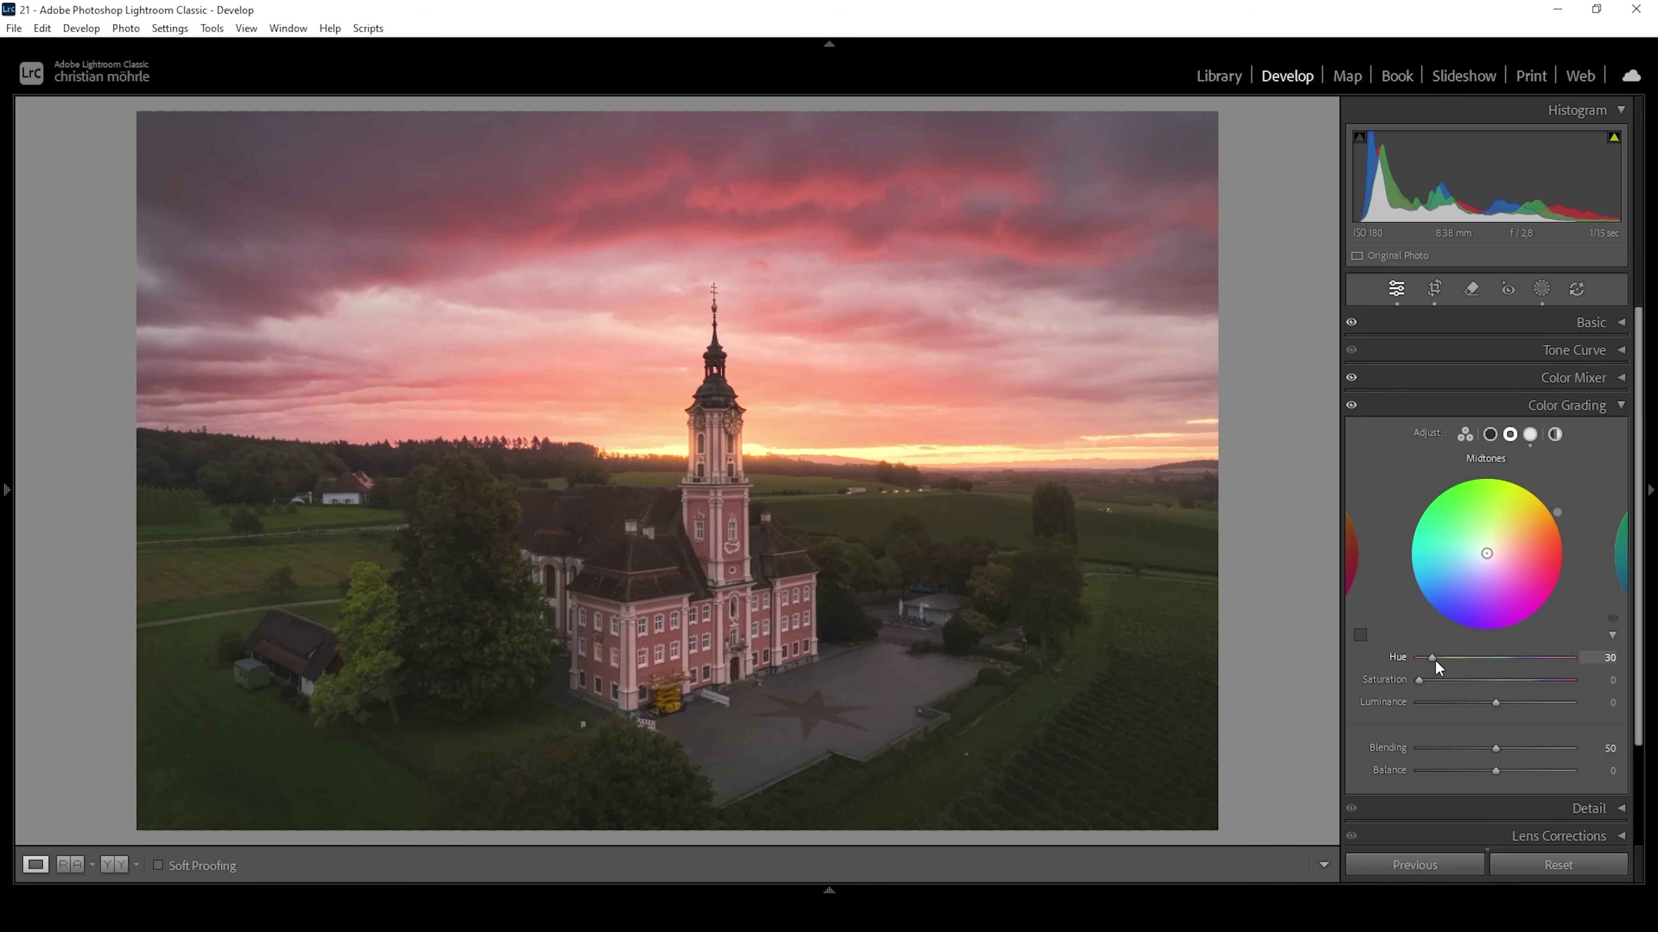
drag(1419, 680, 1435, 680)
click(1490, 435)
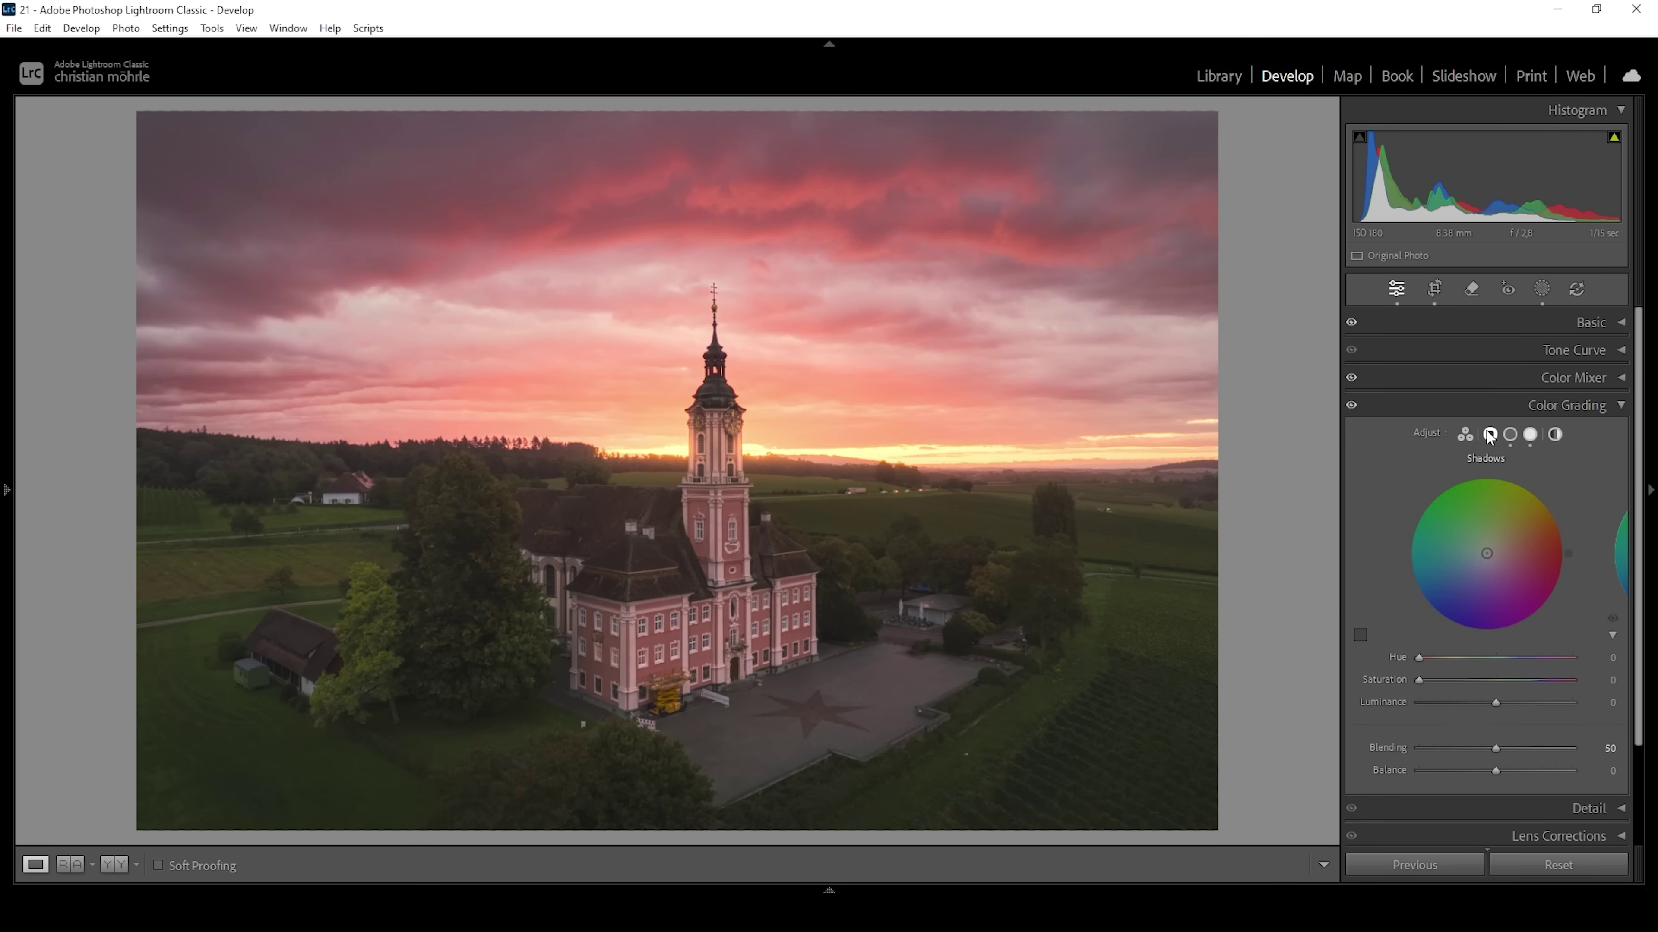
mouse_move(1417, 662)
mouse_down()
mouse_move(1516, 673)
mouse_move(1497, 691)
mouse_move(1428, 680)
mouse_up()
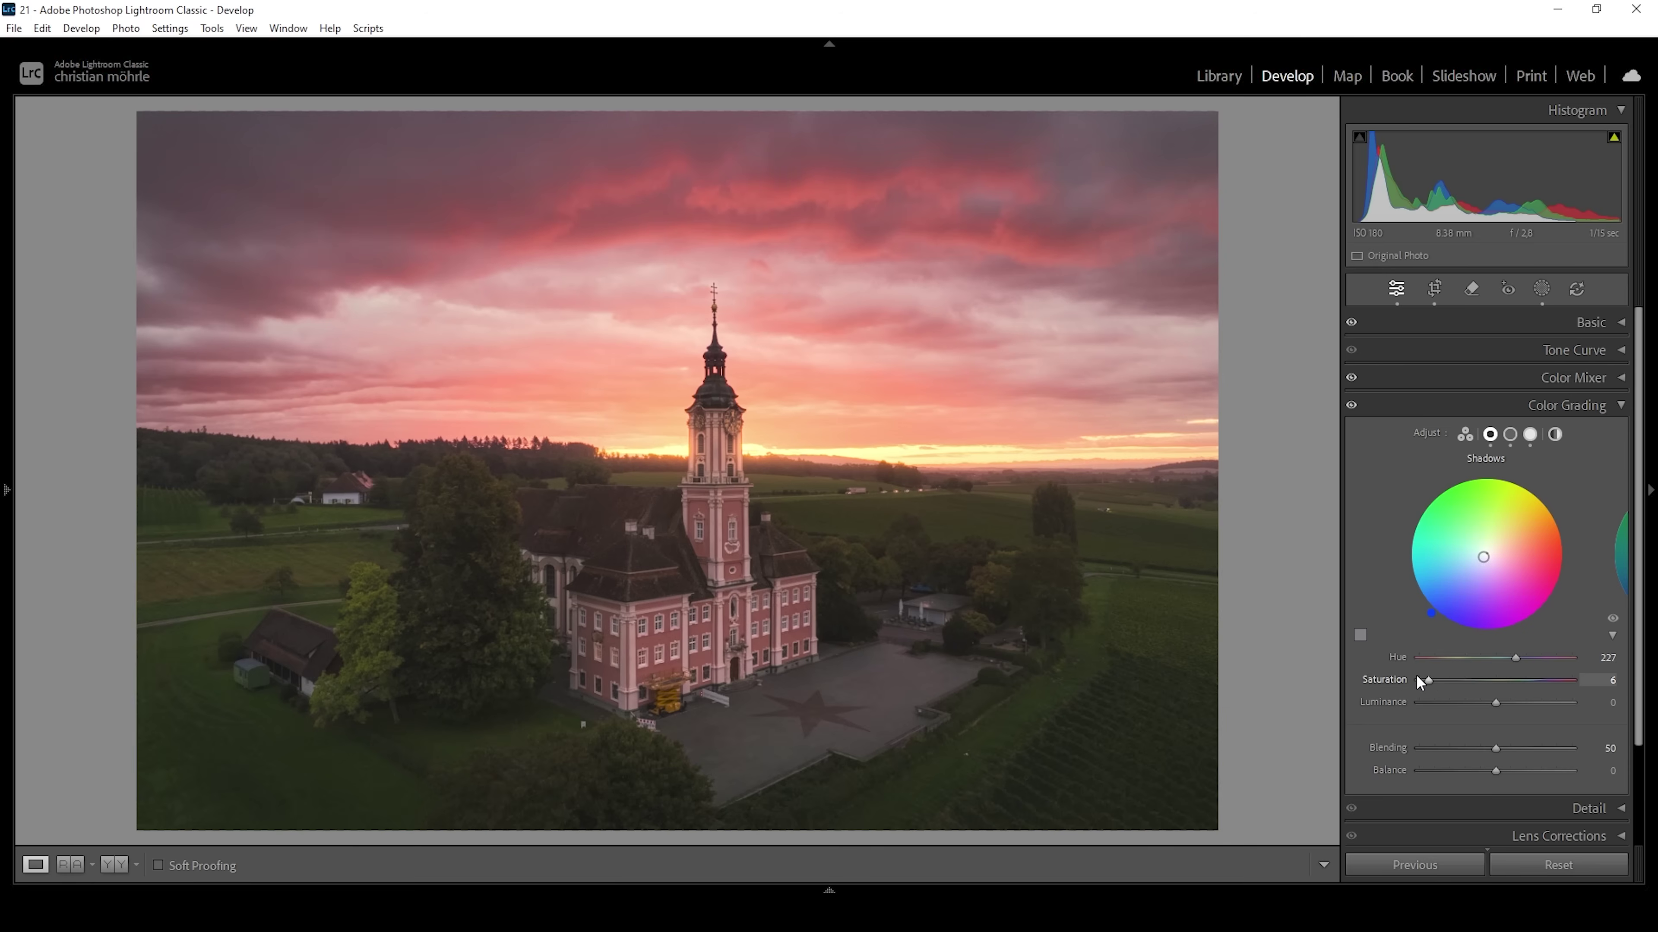
Step: Shift the Calibration Blue Primary hue to −14
click(1577, 405)
click(1527, 571)
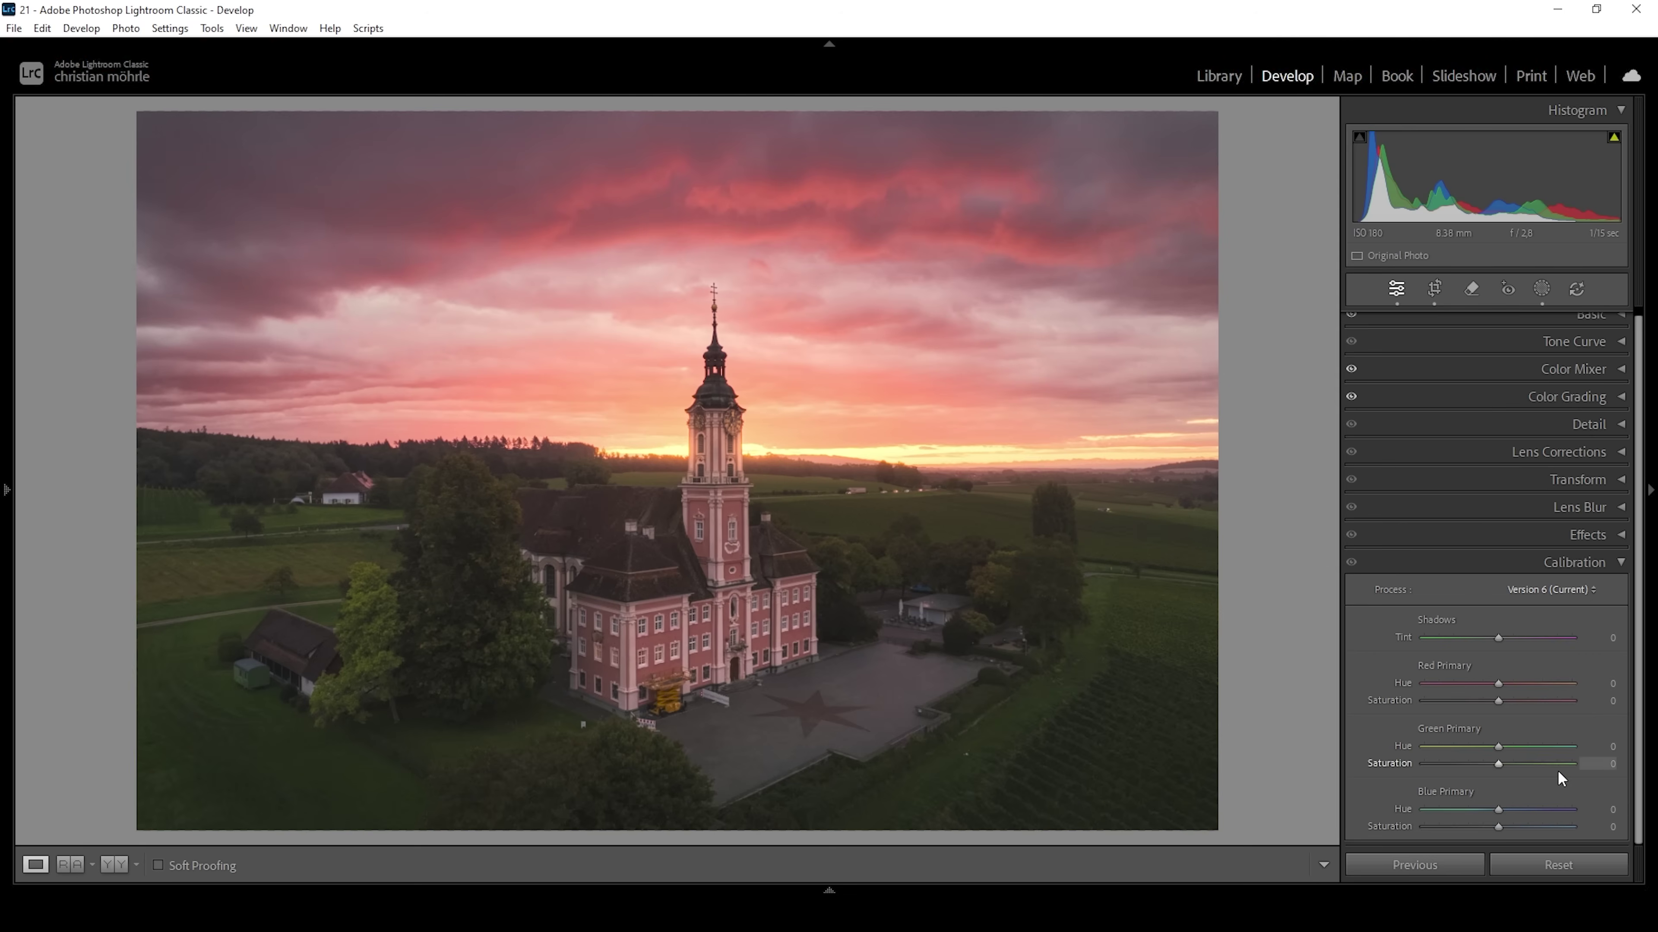
drag(1498, 810, 1489, 811)
drag(1488, 813, 1488, 813)
click(1574, 562)
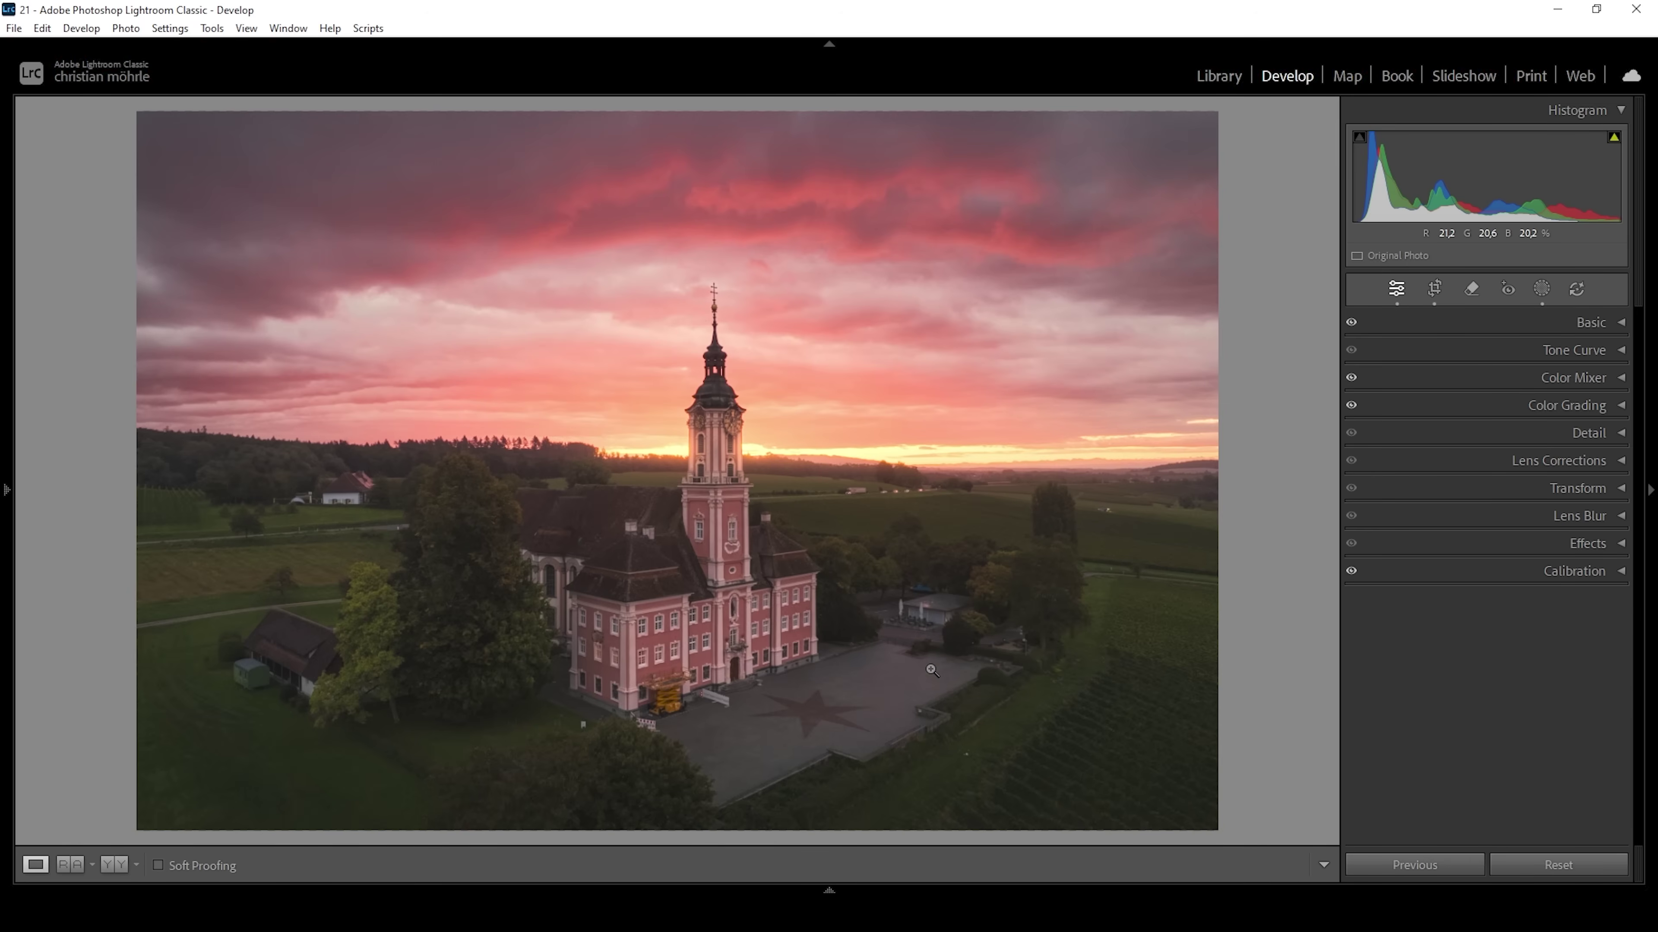
Step: Zoomed on the tower, enable Remove Chromatic Aberration and set Purple Hue 30/100, Defringe Amount 12
click(739, 403)
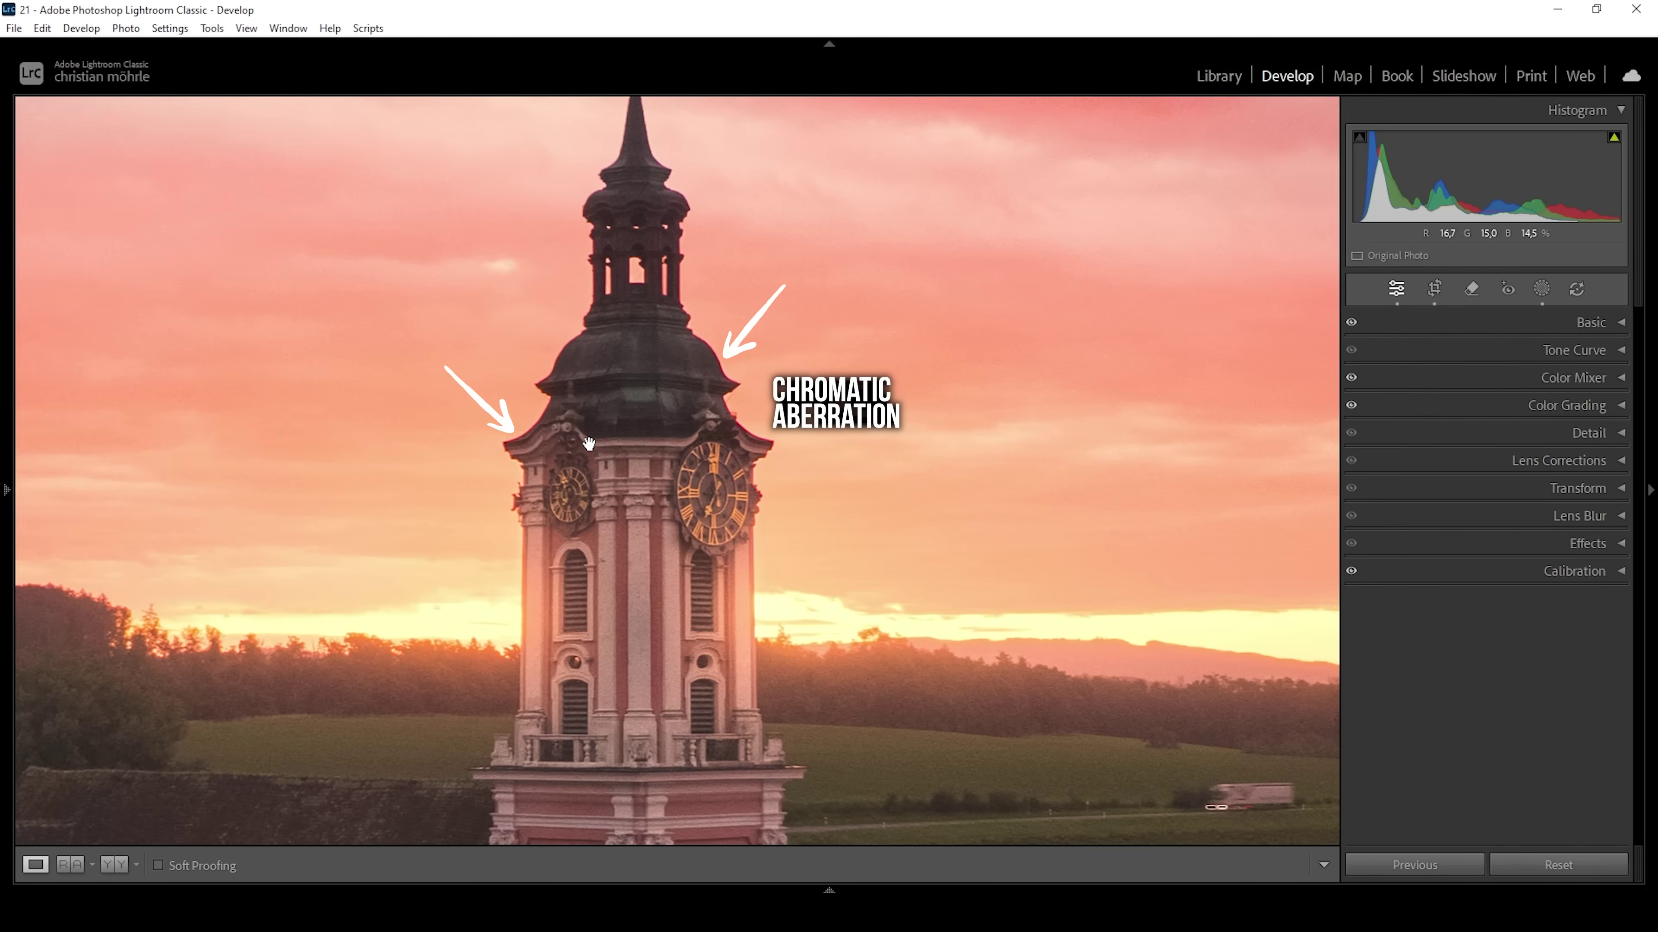
click(1563, 460)
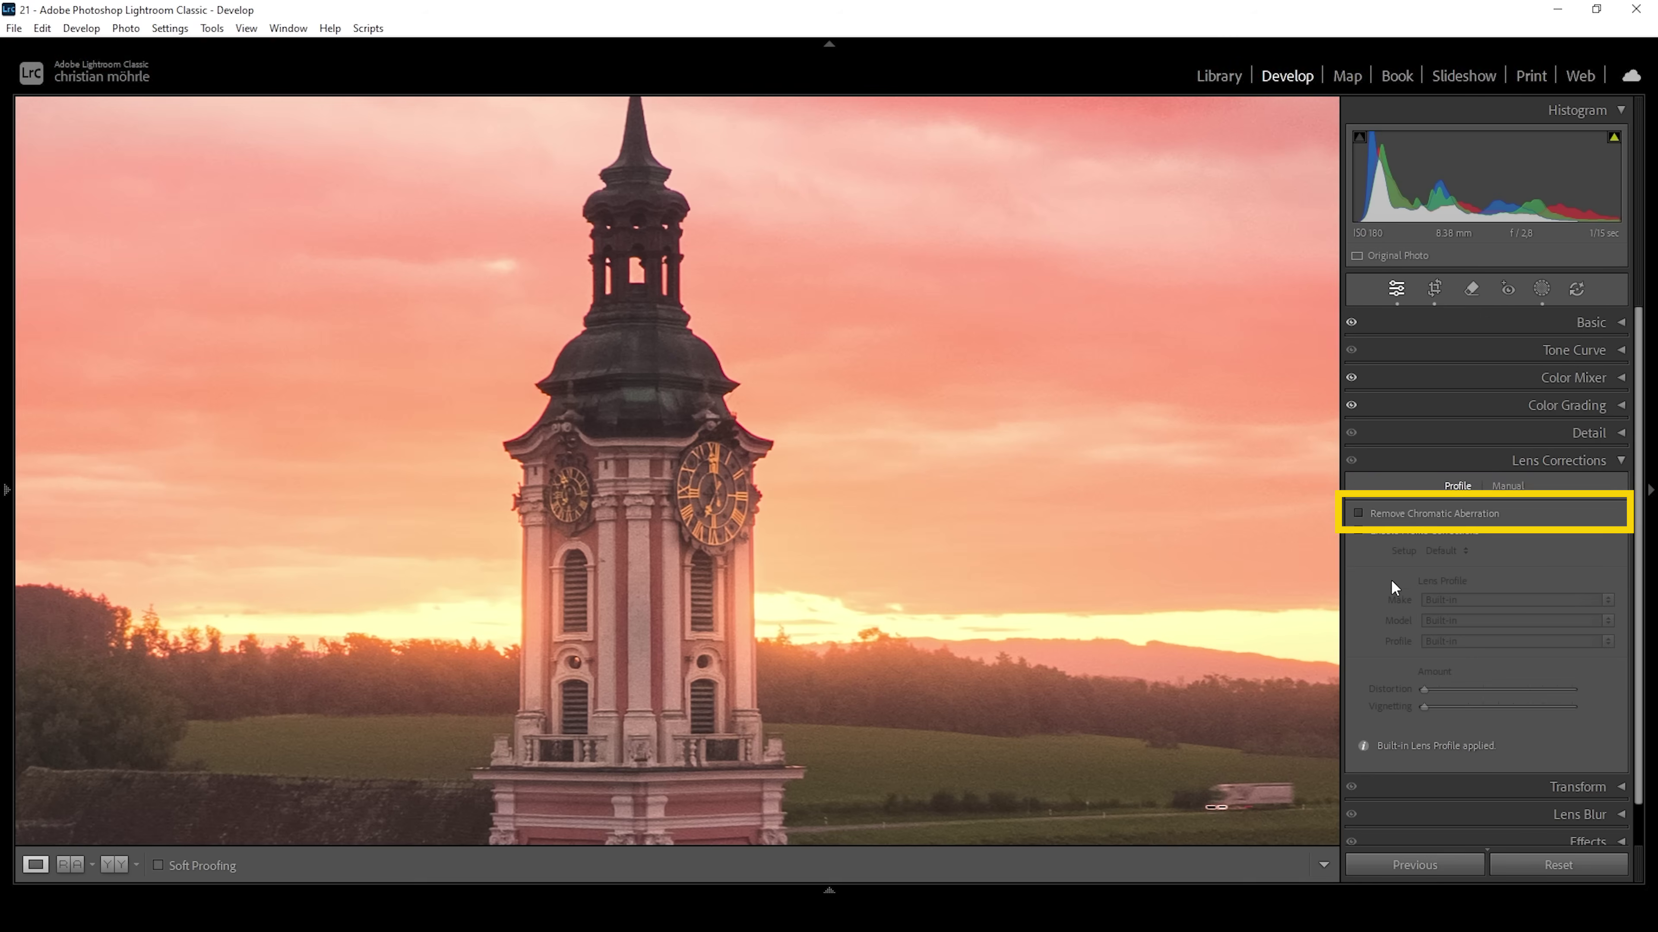
click(1397, 517)
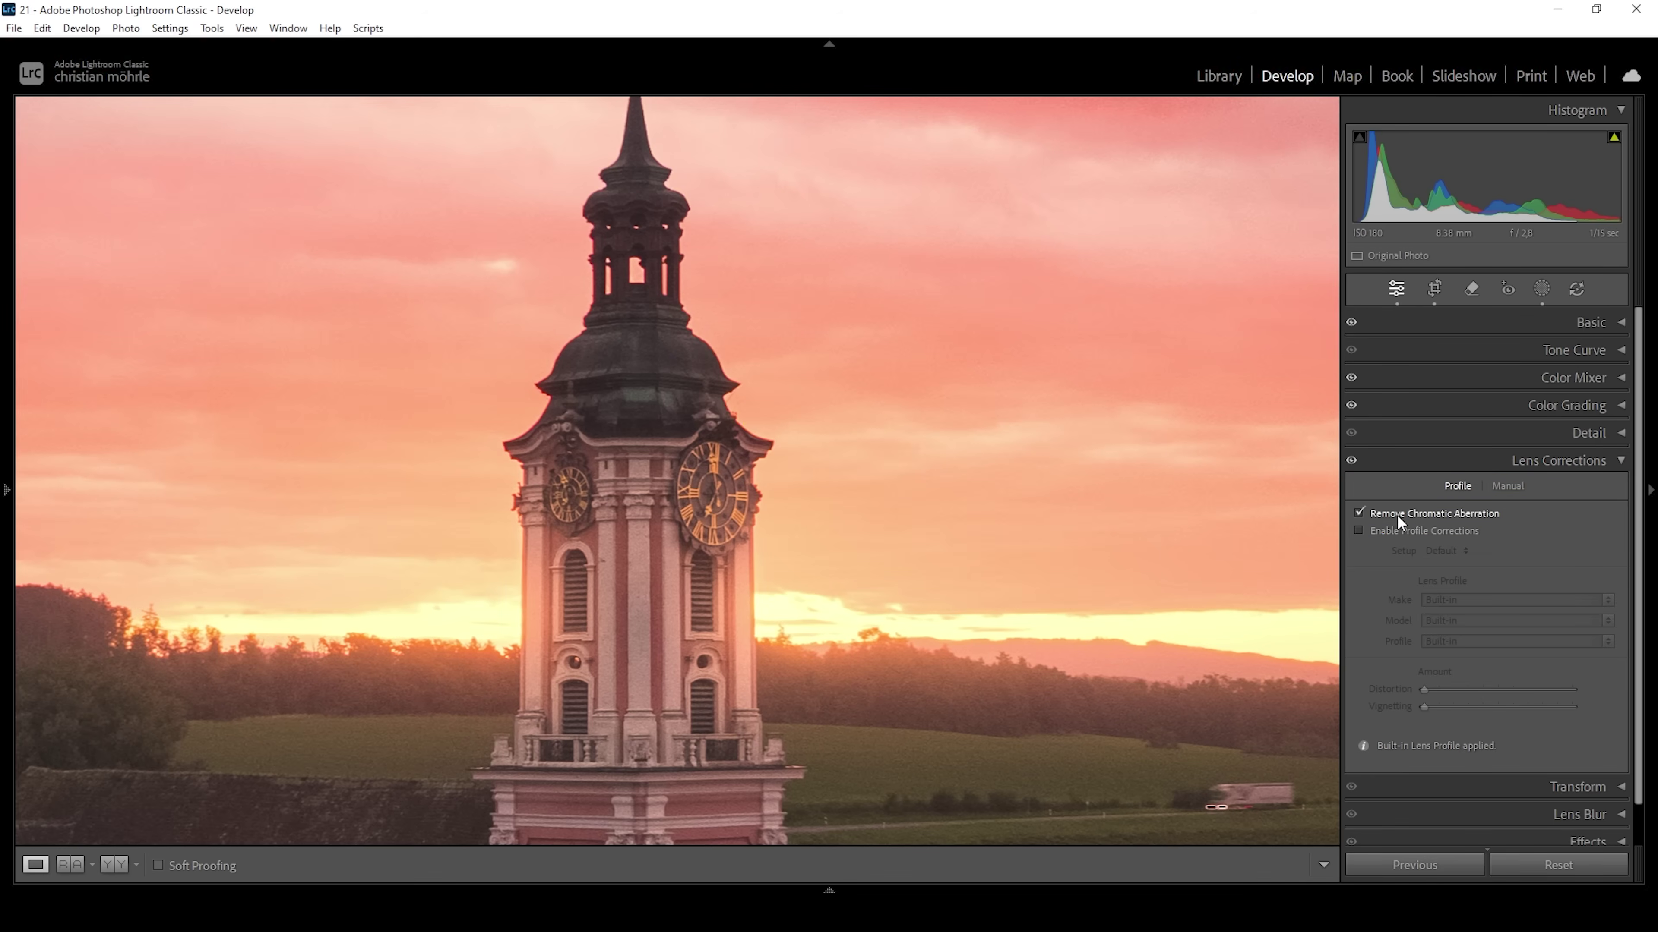
click(1513, 487)
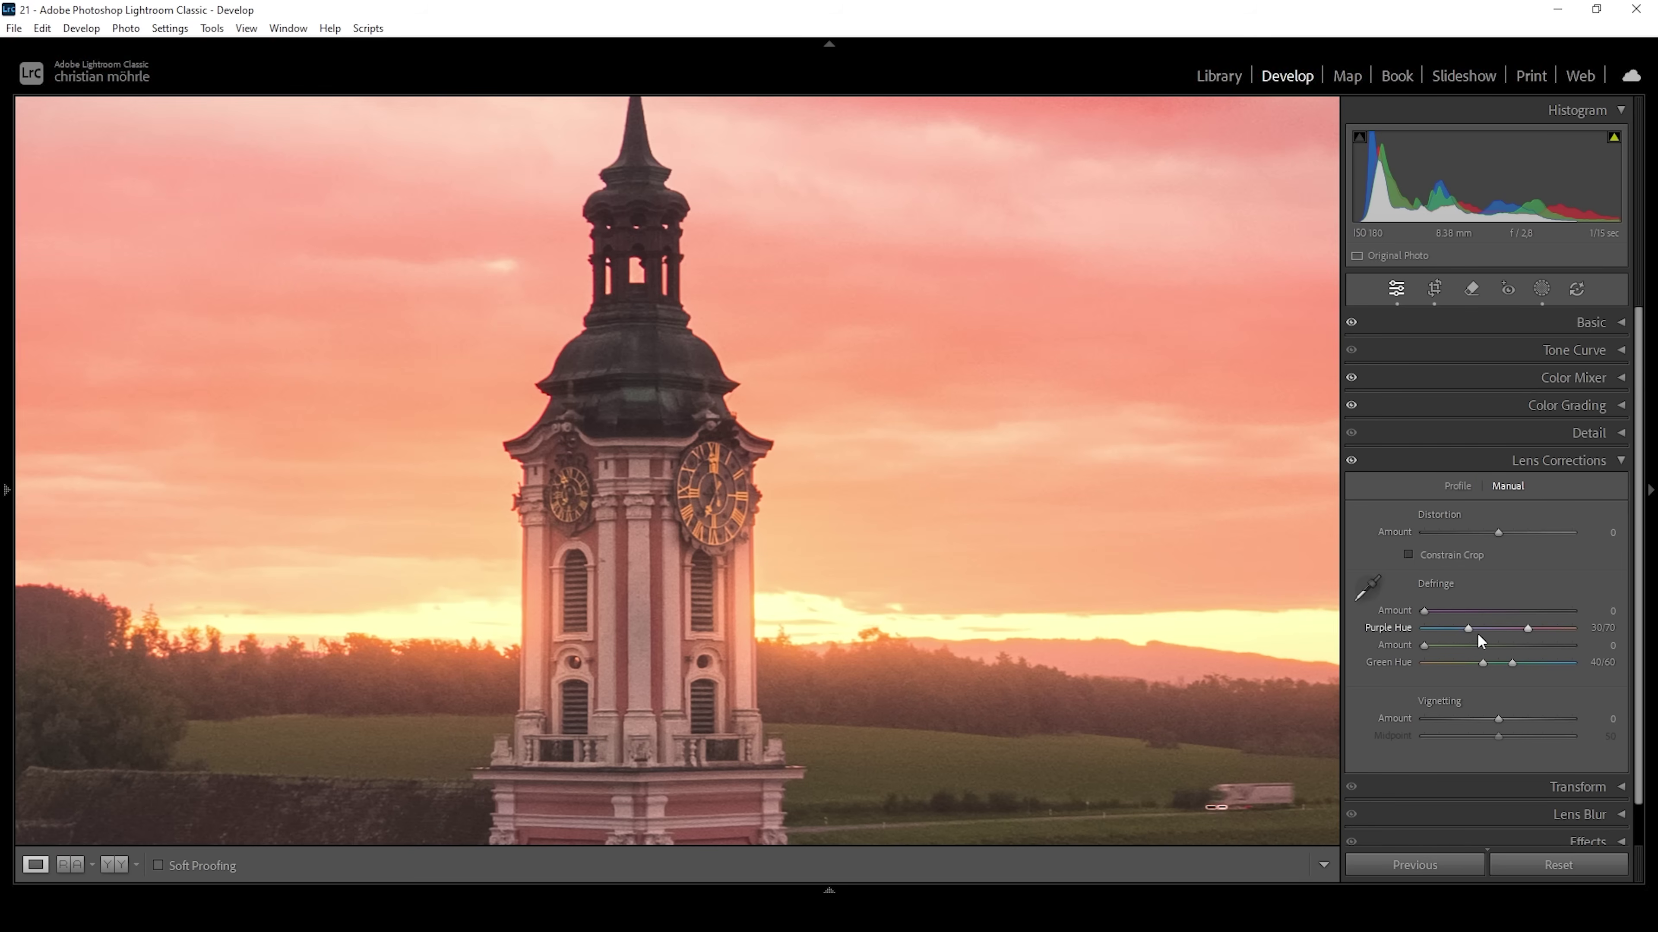
drag(1530, 627, 1567, 631)
drag(1425, 612, 1511, 610)
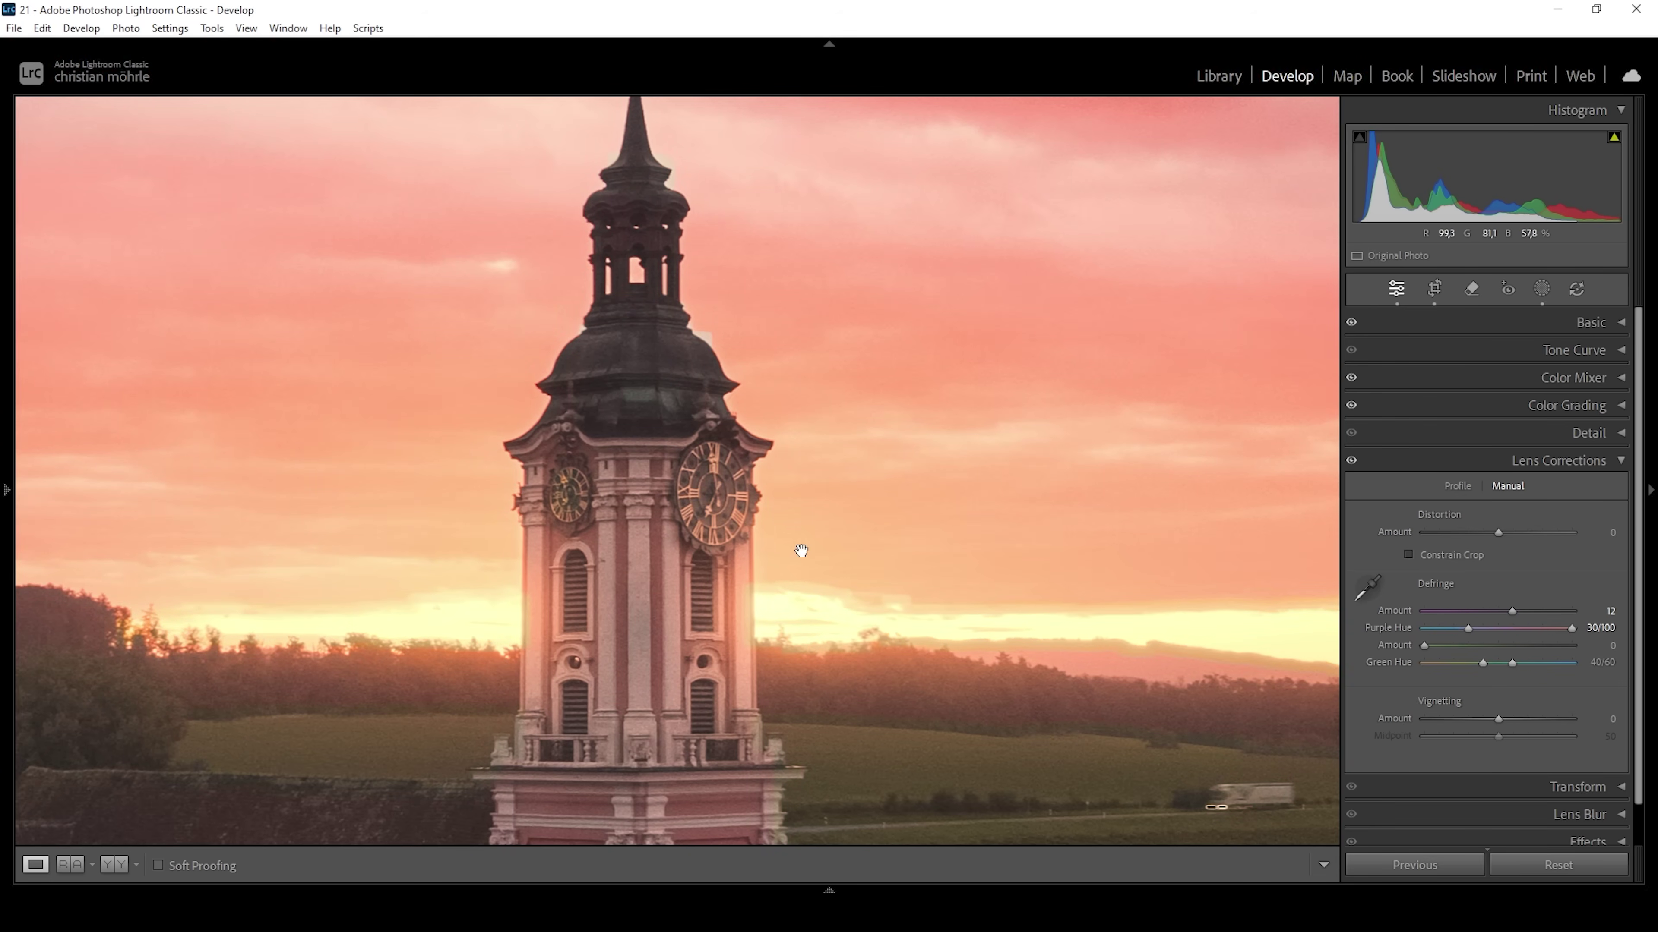
click(781, 606)
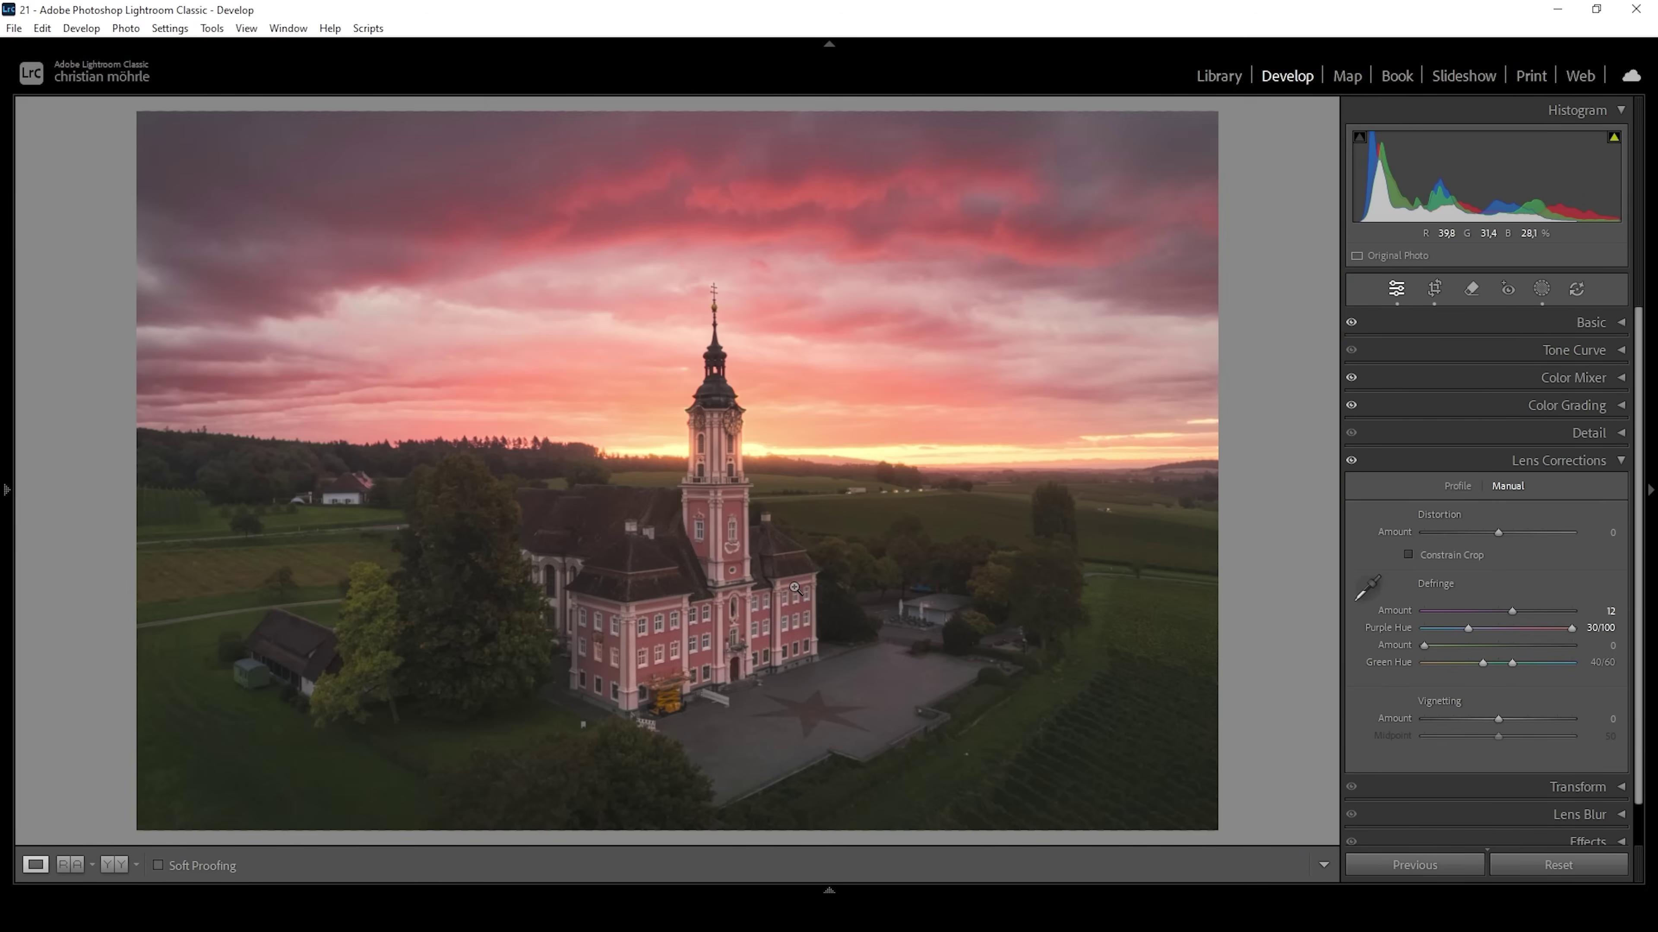
click(1571, 466)
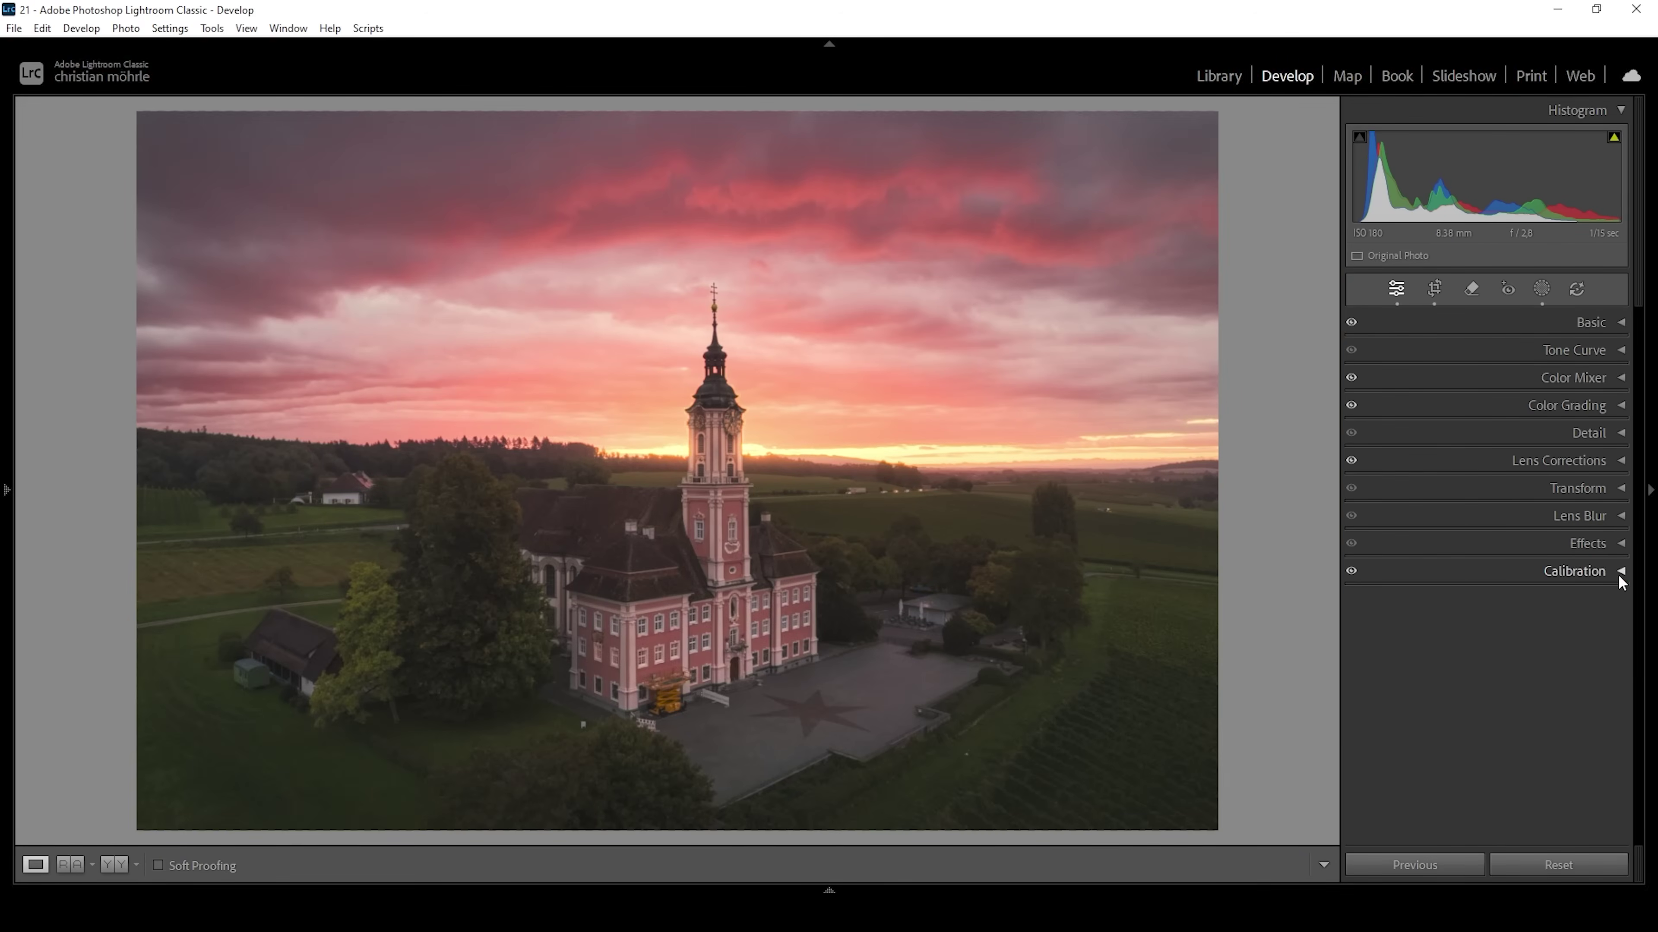
Step: In the Detail panel, set sharpening Radius to 0.5, Masking to 70 and Amount to 76
click(1606, 435)
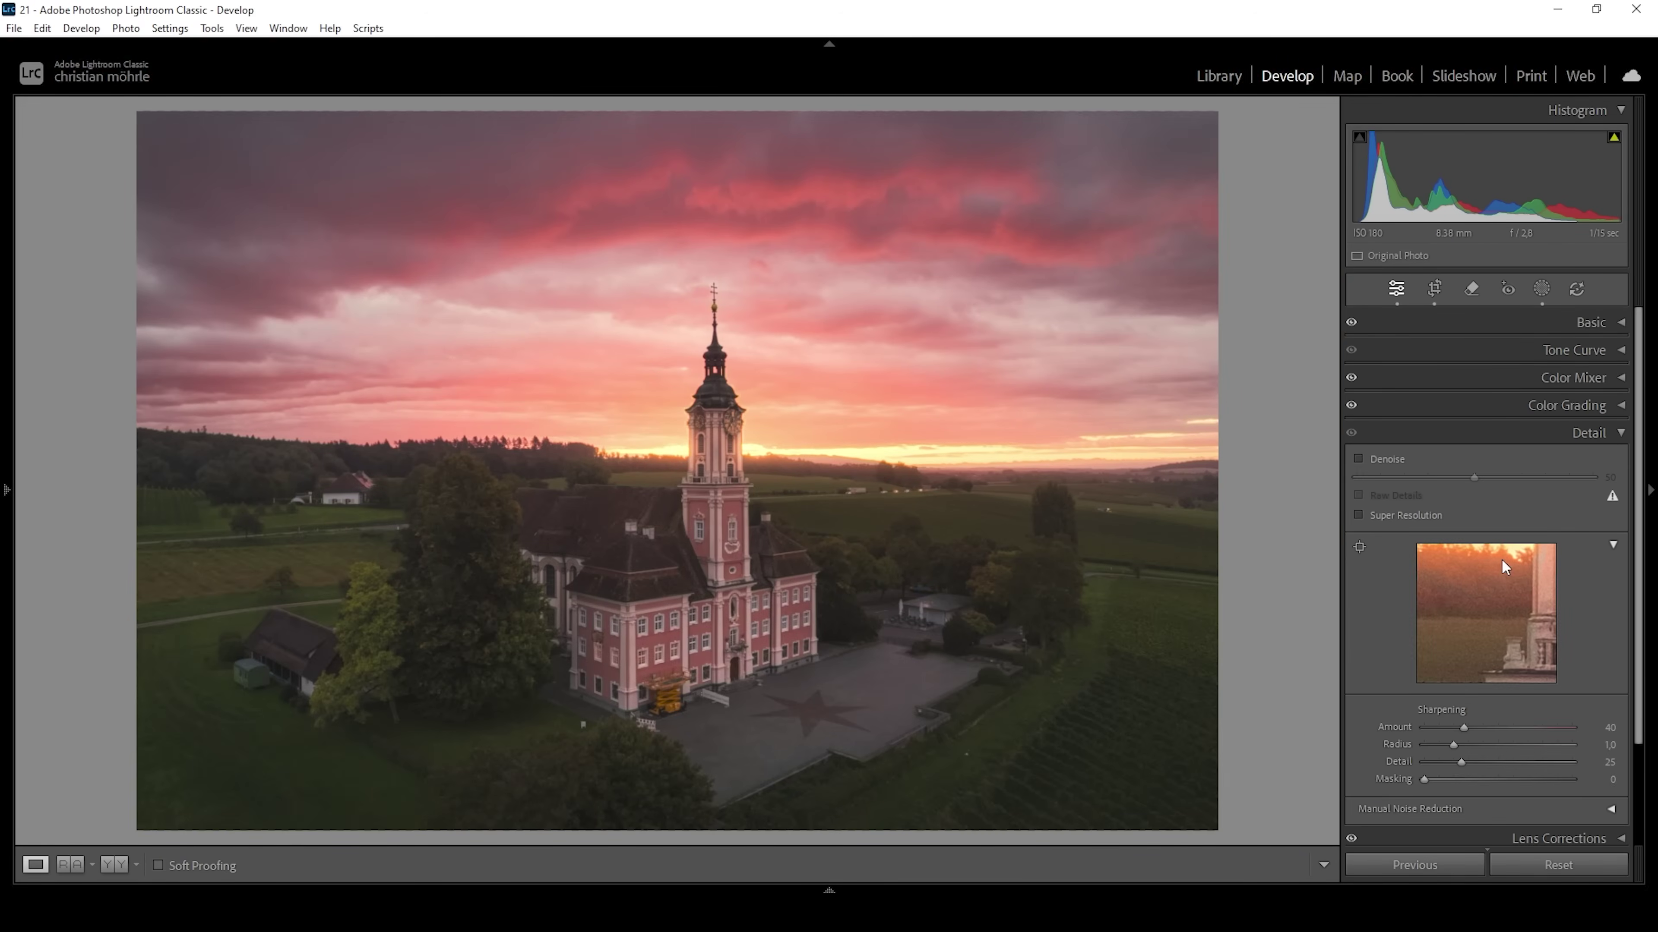
drag(1463, 744, 1641, 776)
drag(1423, 780, 1526, 787)
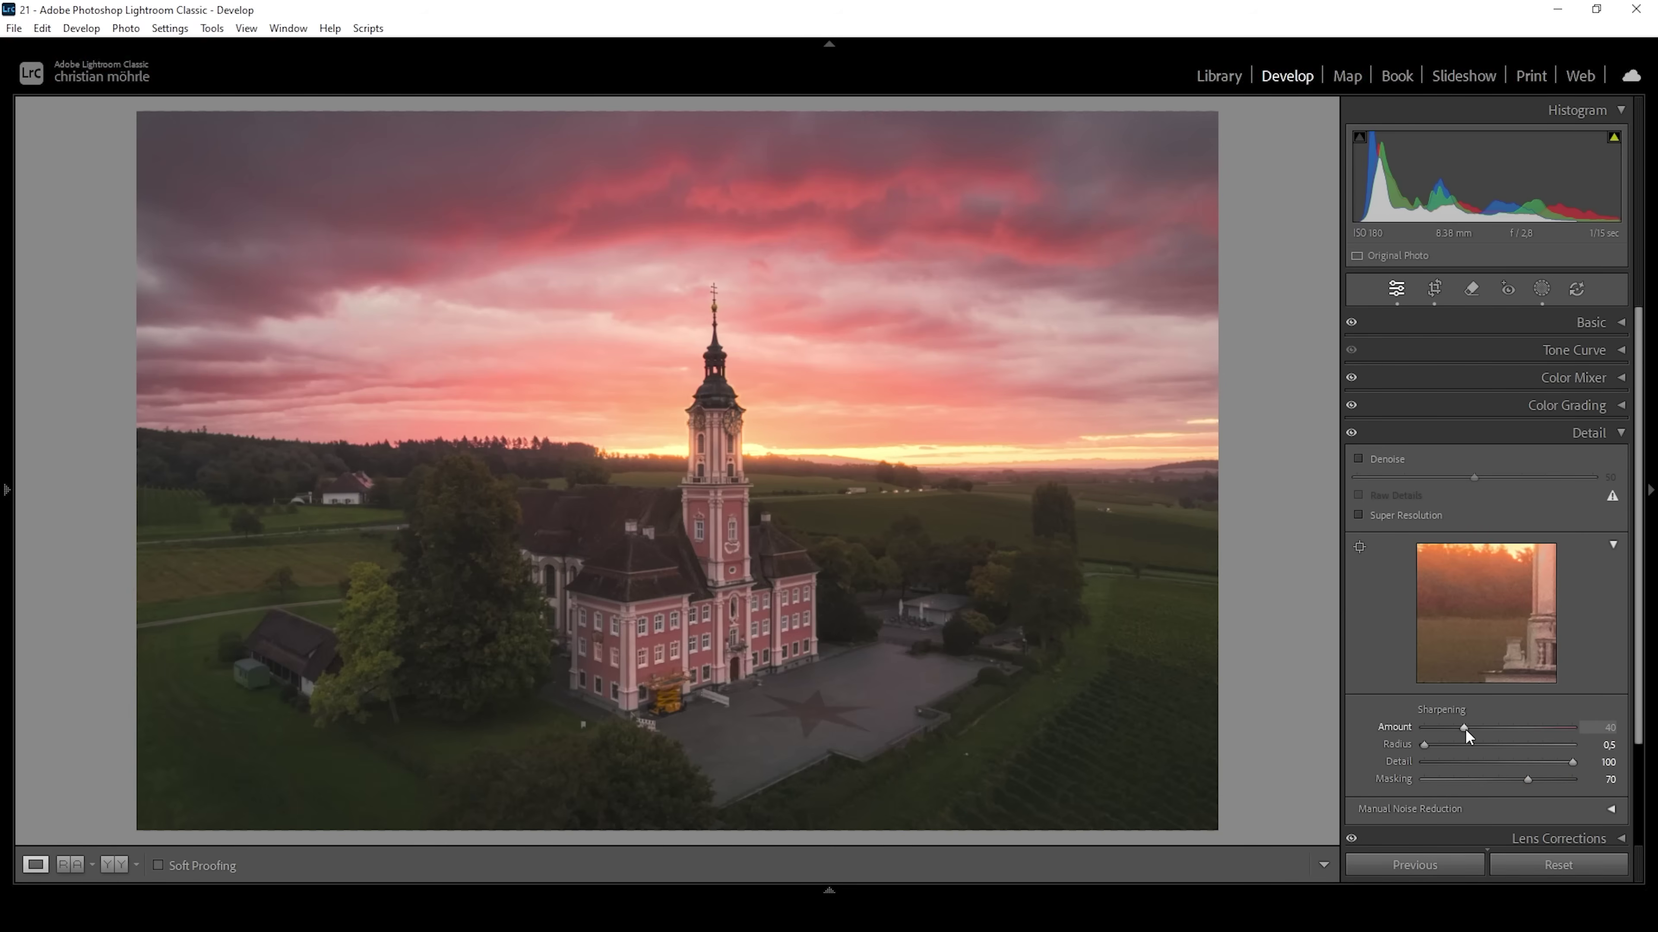
drag(1466, 731, 1501, 735)
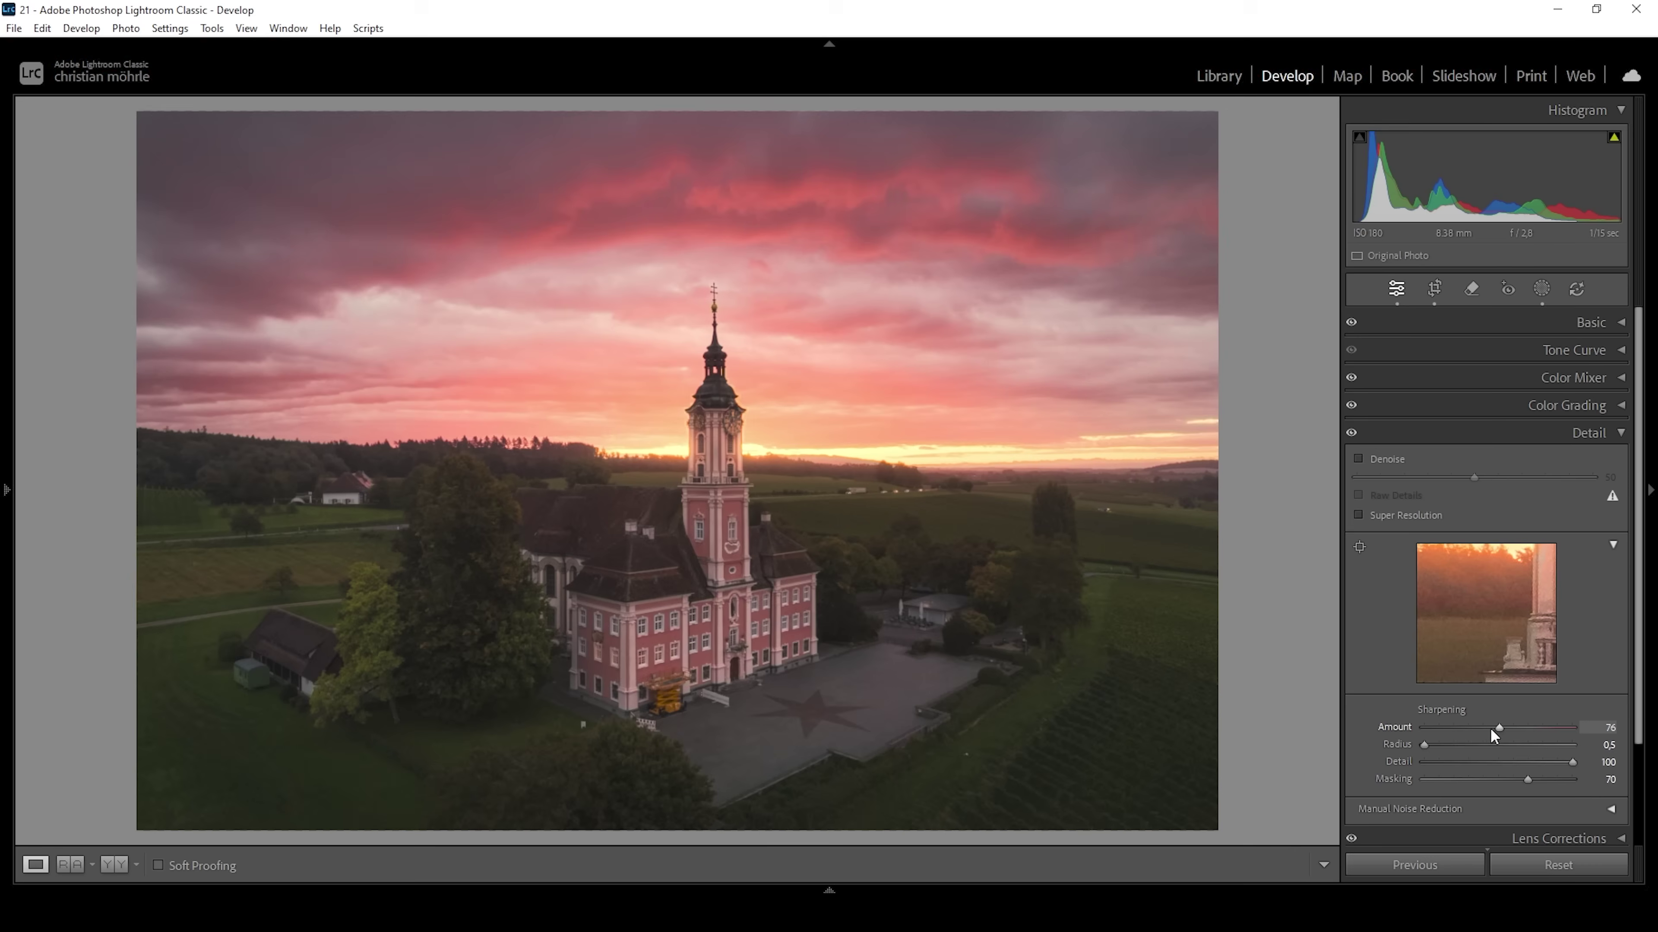